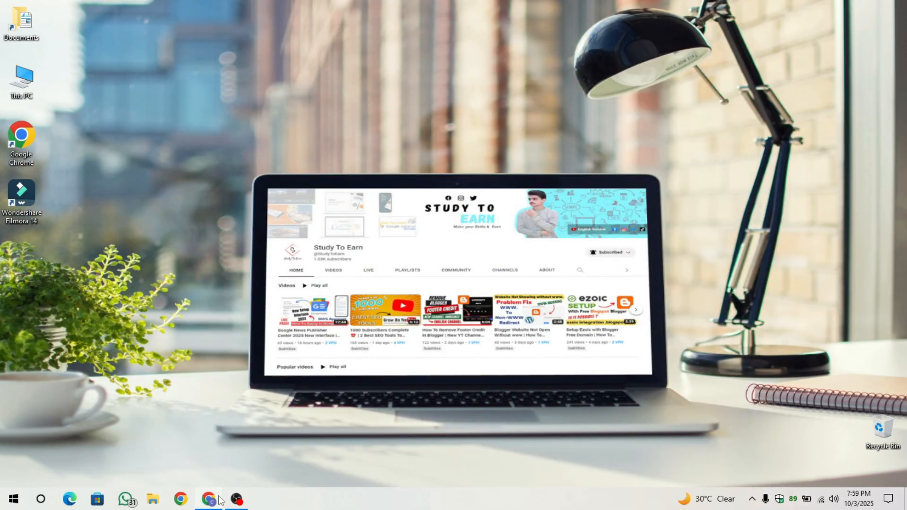
Switch to Chrome and review the home reports and sitemaps for coffeemakerheaven.com in Bing Webmaster Tools
{"action": "left_click", "coordinate": [216, 498]}
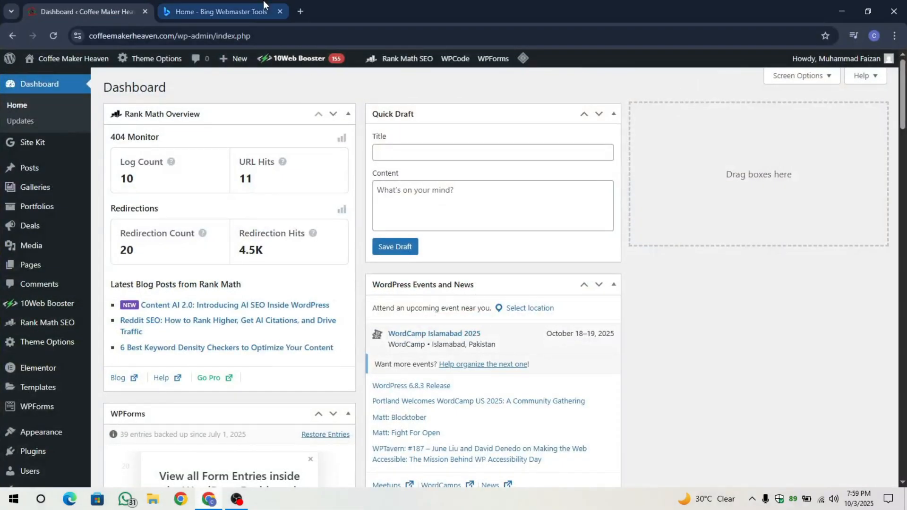
{"action": "left_click", "coordinate": [234, 4]}
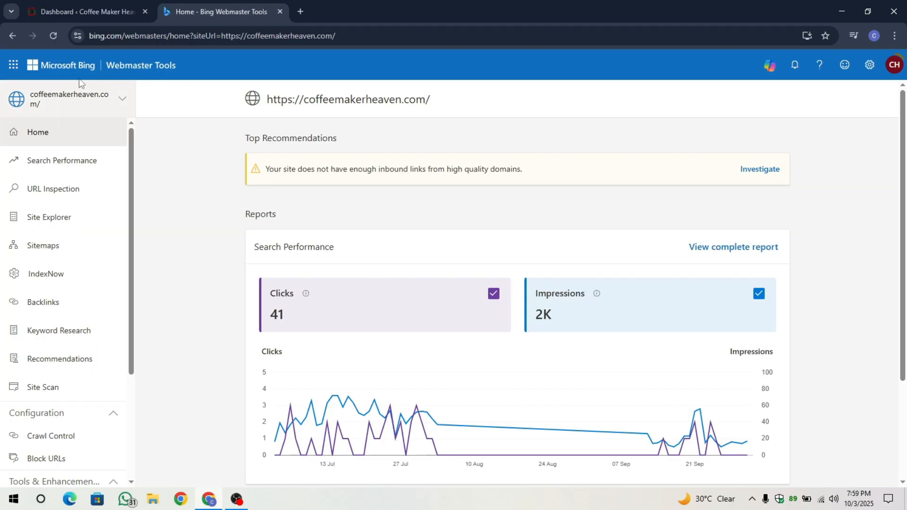
{"action": "scroll", "coordinate": [240, 285], "scroll_direction": "down", "scroll_amount": 1}
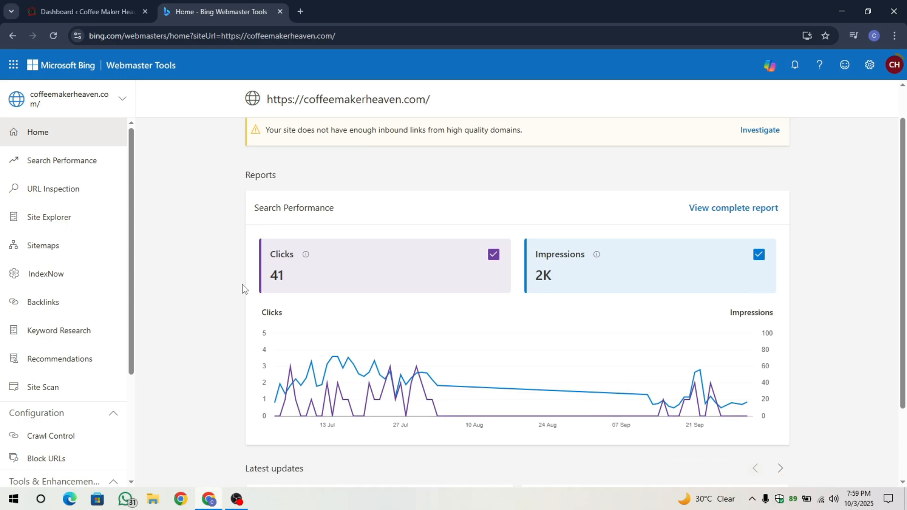
{"action": "scroll", "coordinate": [241, 287], "scroll_direction": "up", "scroll_amount": 1}
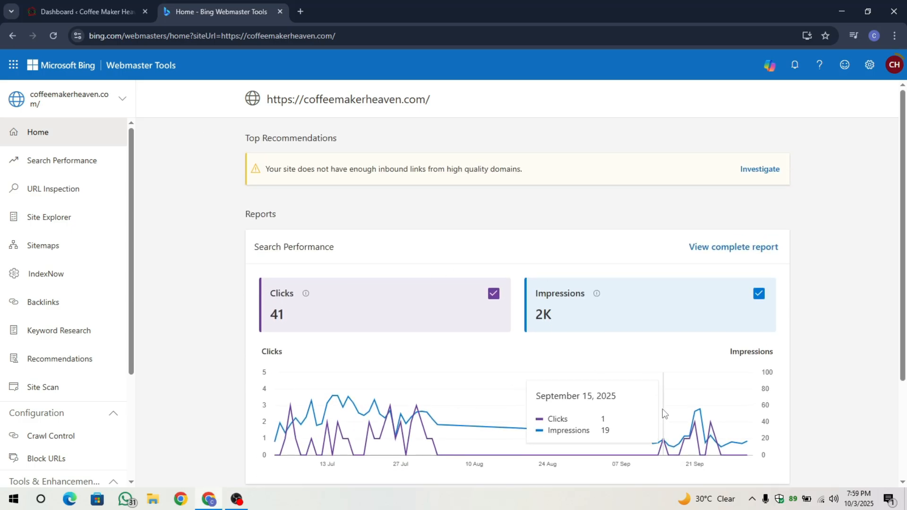
{"action": "scroll", "coordinate": [435, 408], "scroll_direction": "down", "scroll_amount": 3}
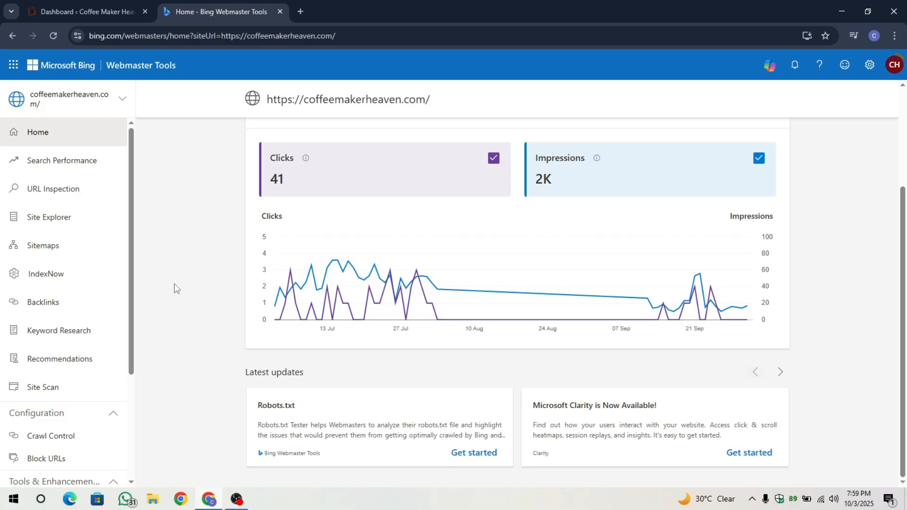
{"action": "left_click", "coordinate": [75, 254]}
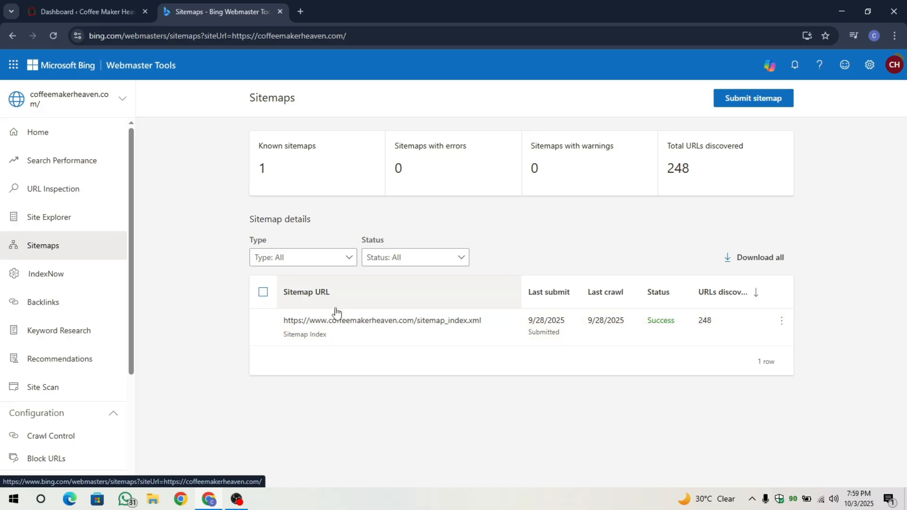
Examine the IndexNow insights and the submitted URLs list for coffeemakerheaven.com
{"action": "left_click", "coordinate": [69, 278]}
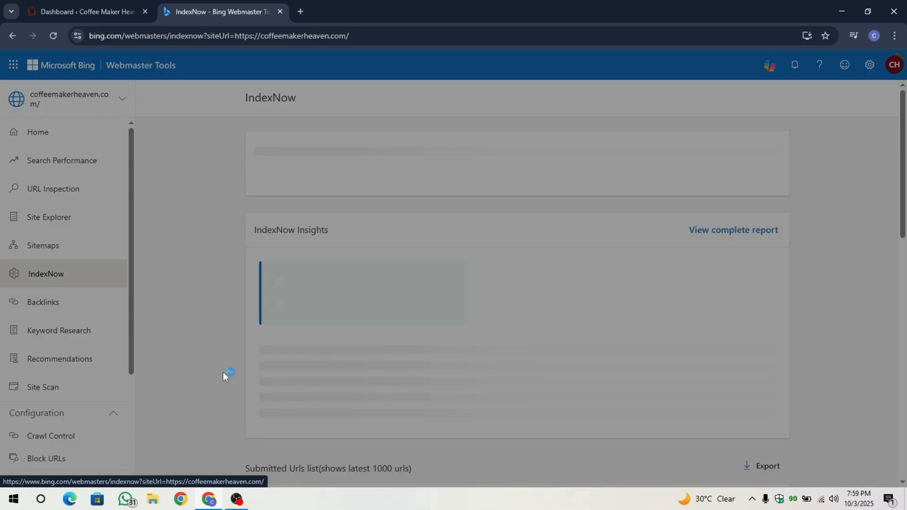
{"action": "scroll", "coordinate": [223, 372], "scroll_direction": "down", "scroll_amount": 3}
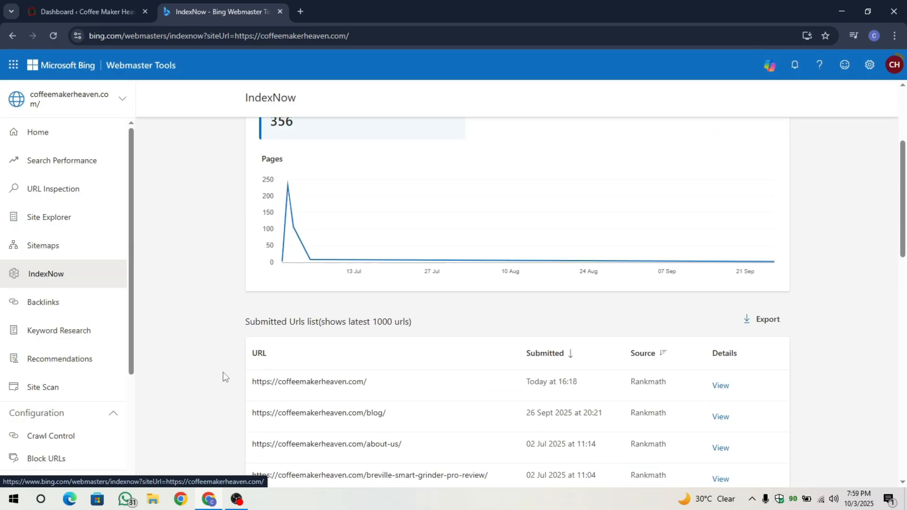
{"action": "scroll", "coordinate": [260, 273], "scroll_direction": "up", "scroll_amount": 2}
{"action": "left_click_drag", "start_coordinate": [268, 254], "coordinate": [302, 254]}
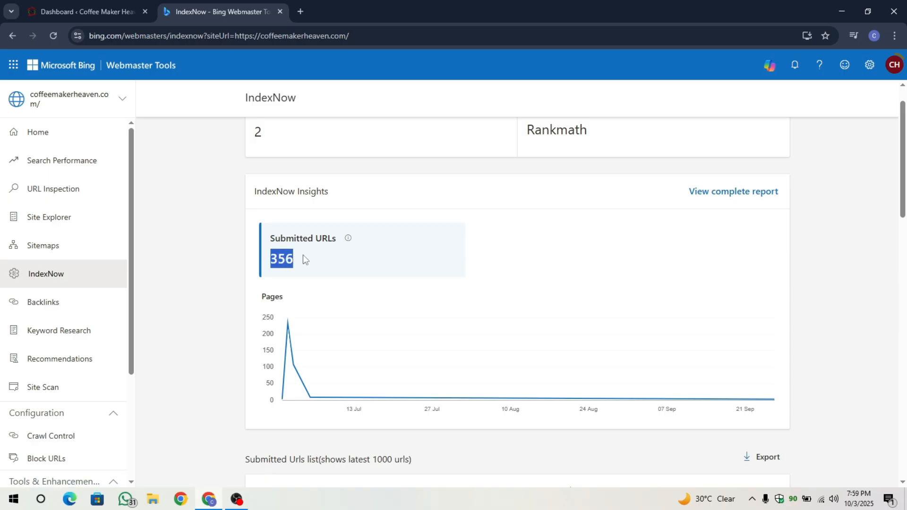
{"action": "left_click", "coordinate": [225, 346]}
{"action": "scroll", "coordinate": [203, 406], "scroll_direction": "down", "scroll_amount": 8}
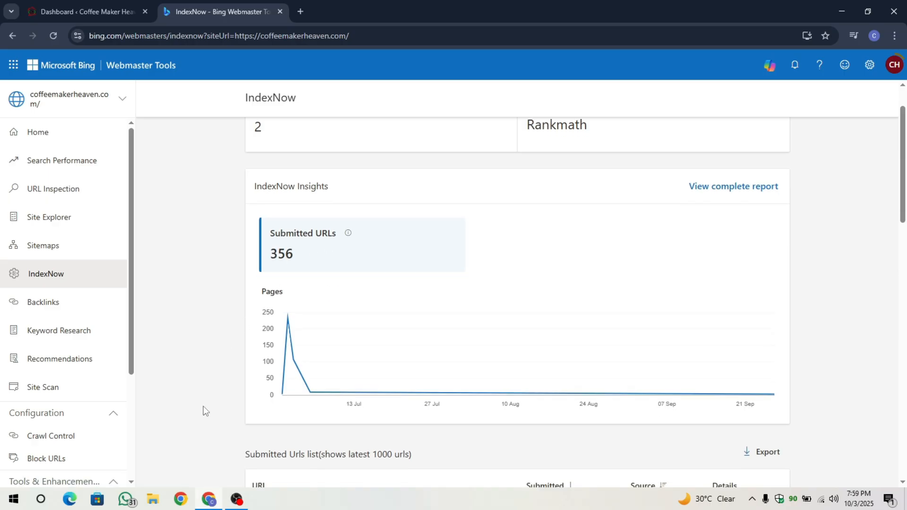
{"action": "scroll", "coordinate": [203, 407], "scroll_direction": "up", "scroll_amount": 3}
{"action": "scroll", "coordinate": [168, 385], "scroll_direction": "down", "scroll_amount": 10}
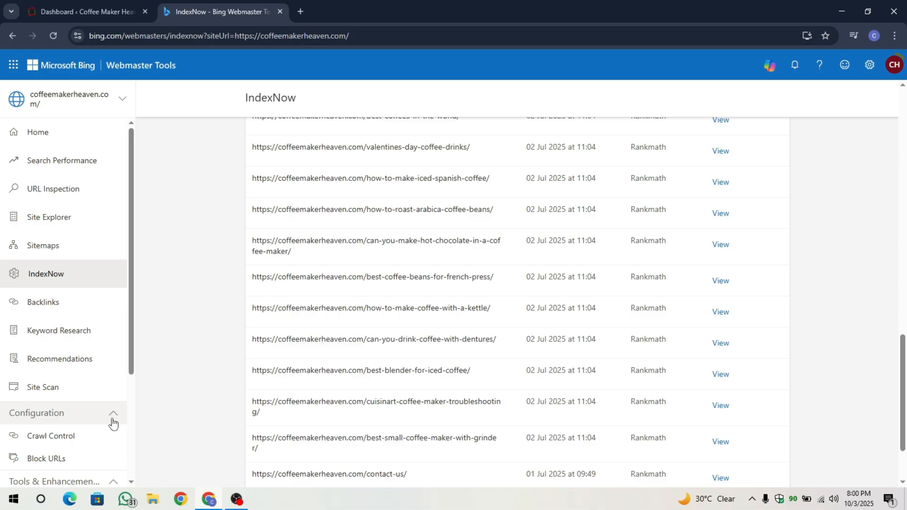
{"action": "scroll", "coordinate": [227, 330], "scroll_direction": "up", "scroll_amount": 2}
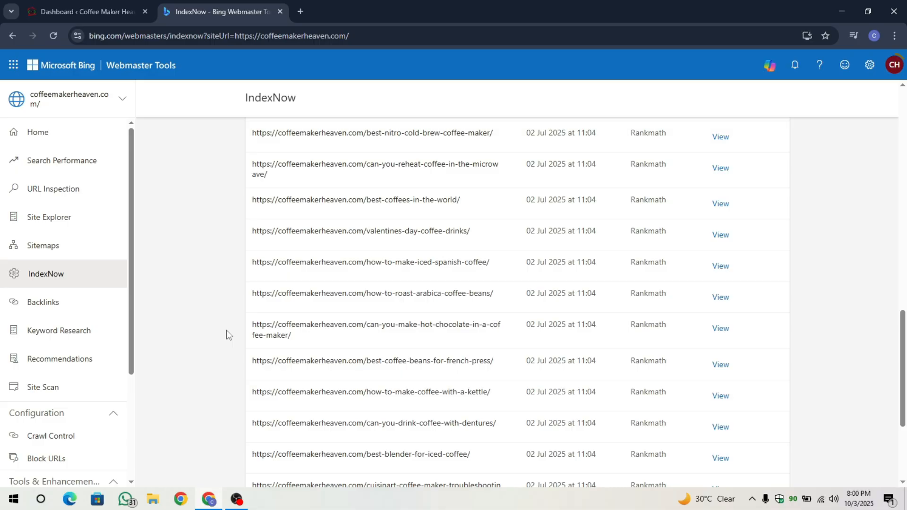
{"action": "scroll", "coordinate": [225, 330], "scroll_direction": "up", "scroll_amount": 10}
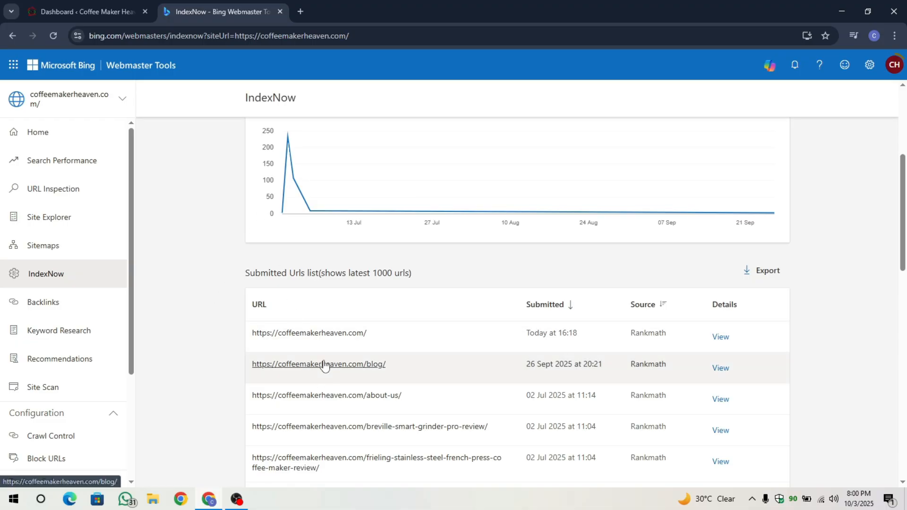
In the WordPress posts list, copy the view link of the post "The 5 Best Nitro Cold Brew Coffee Maker"
{"action": "left_click", "coordinate": [85, 11]}
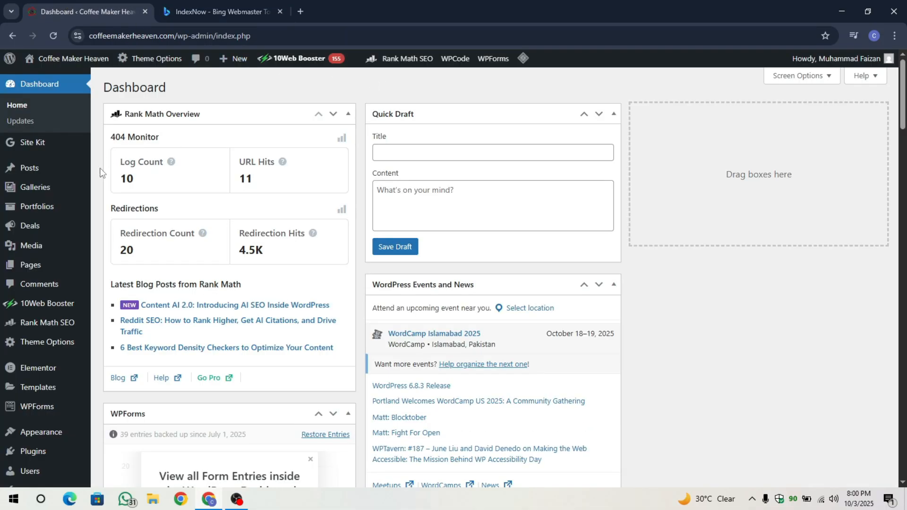
{"action": "left_click", "coordinate": [71, 173]}
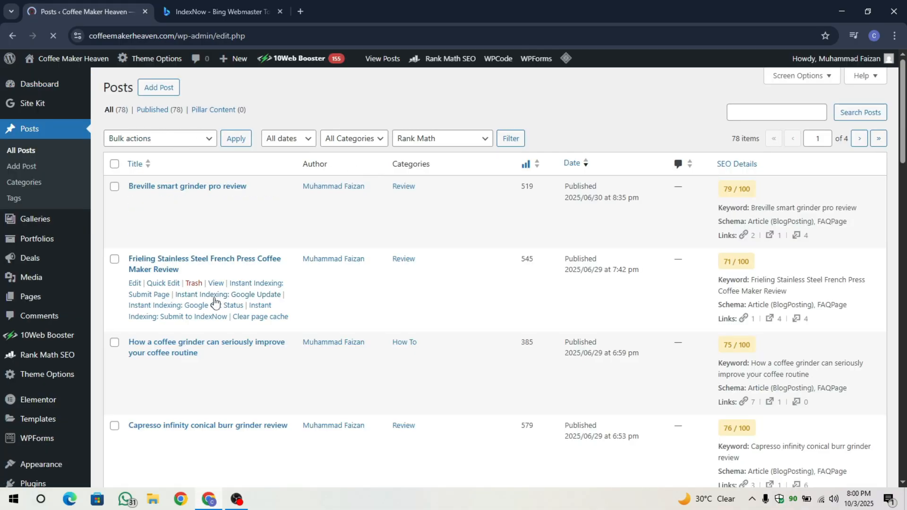
{"action": "scroll", "coordinate": [214, 298], "scroll_direction": "down", "scroll_amount": 10}
{"action": "scroll", "coordinate": [215, 299], "scroll_direction": "up", "scroll_amount": 5}
{"action": "scroll", "coordinate": [212, 317], "scroll_direction": "down", "scroll_amount": 3}
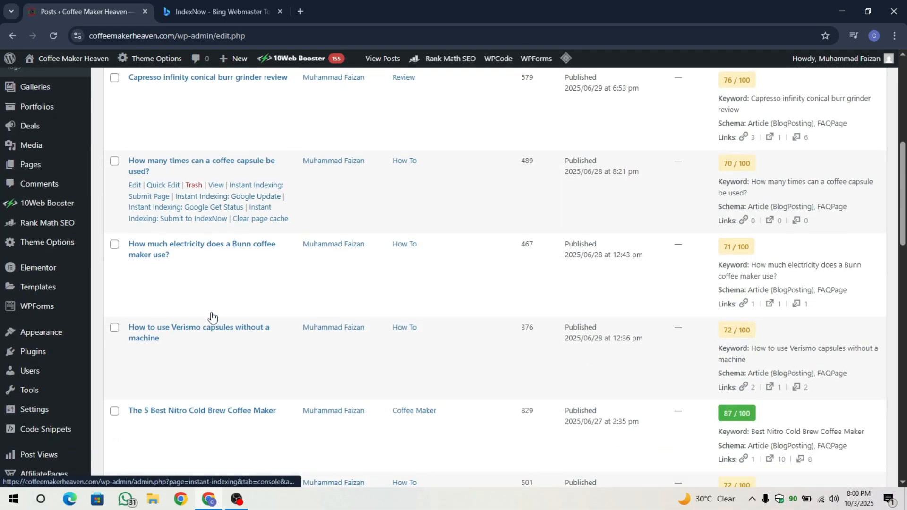
{"action": "scroll", "coordinate": [228, 390], "scroll_direction": "down", "scroll_amount": 2}
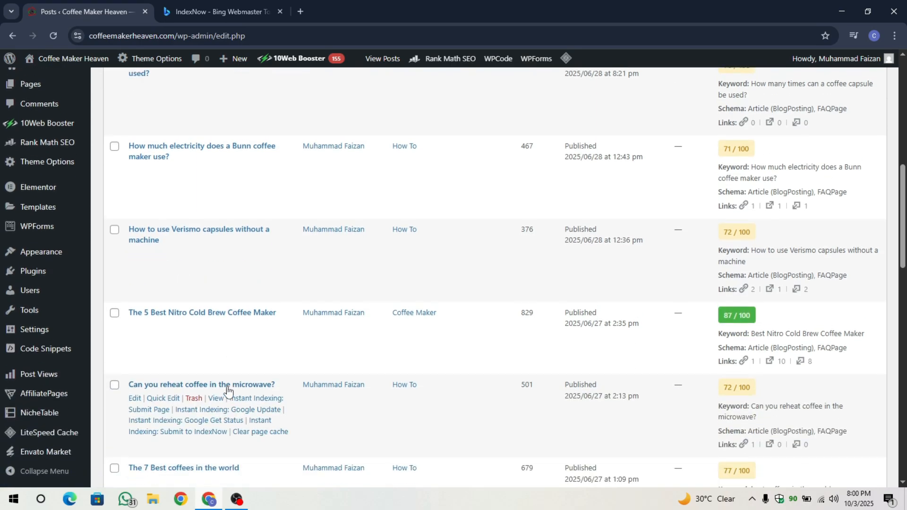
{"action": "right_click", "coordinate": [215, 323]}
{"action": "left_click", "coordinate": [261, 424]}
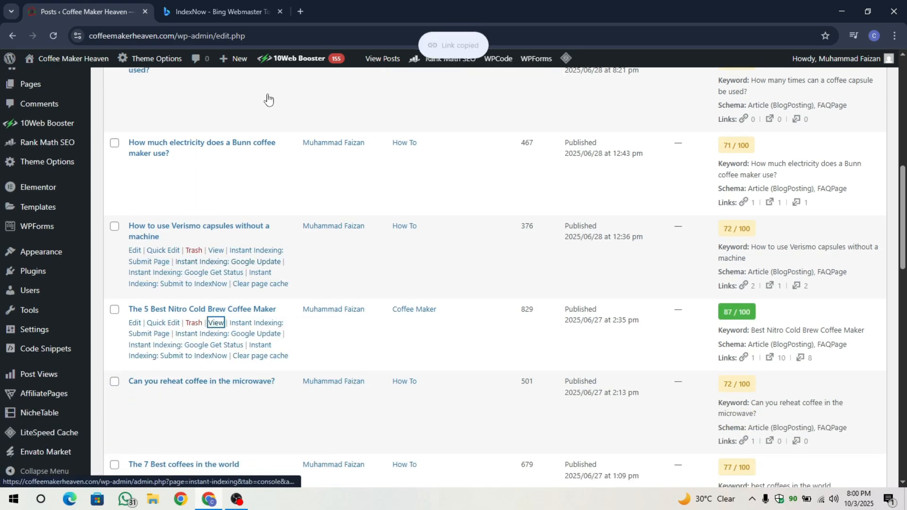
Search Google for "BING" in a new browser tab and open the Bing homepage from the results
{"action": "left_click", "coordinate": [296, 10]}
{"action": "type", "text": "B"}
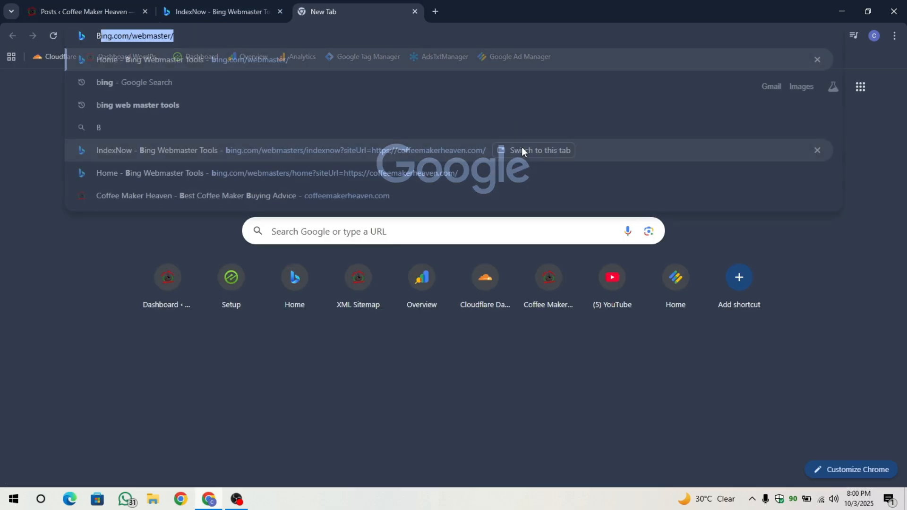
{"action": "key", "text": "BackSpace"}
{"action": "type", "text": "ING"}
{"action": "key", "text": "BackSpace"}
{"action": "key", "text": "Return"}
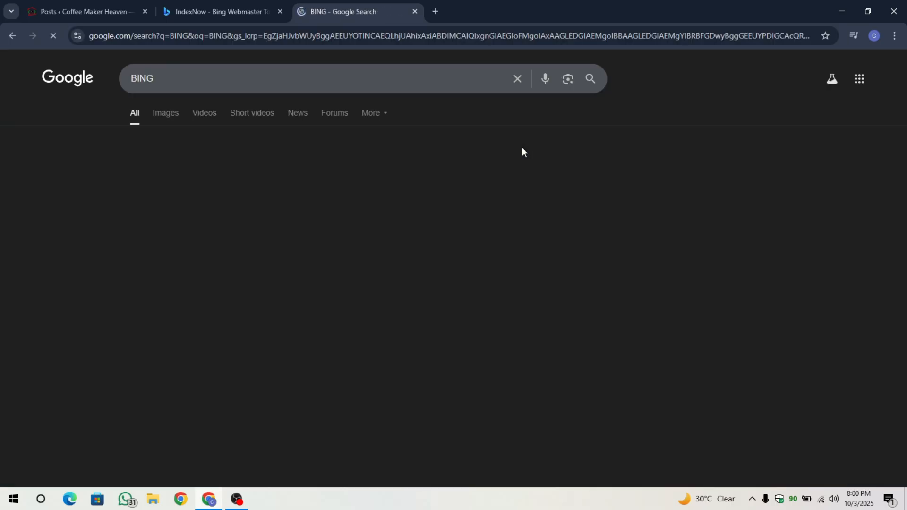
{"action": "left_click", "coordinate": [203, 175]}
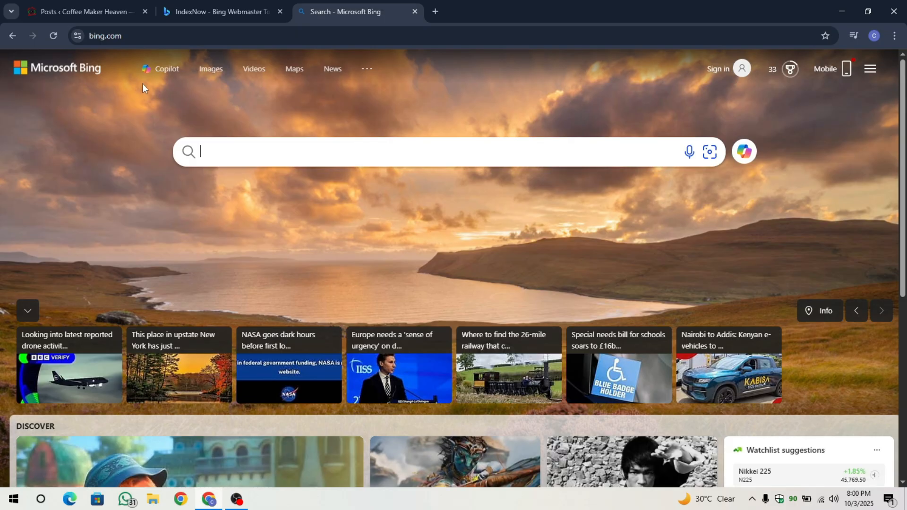
{"action": "key", "text": "ctrl+v"}
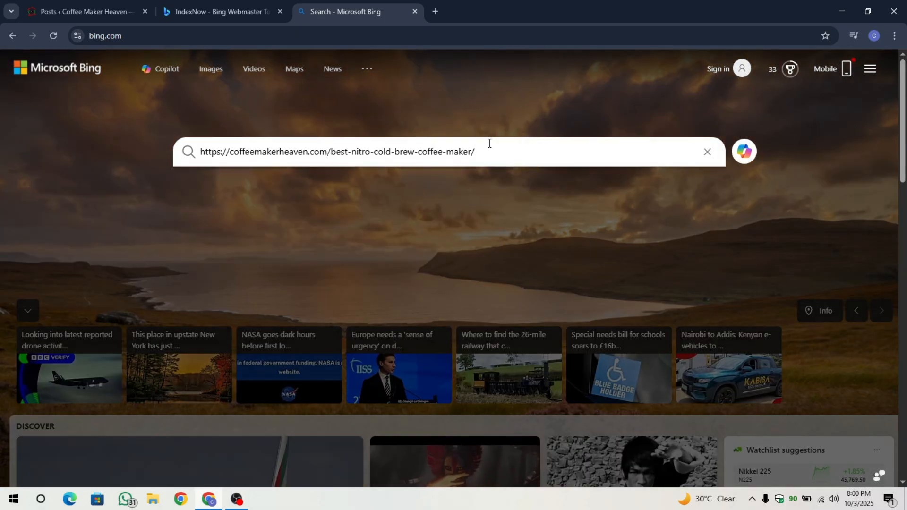
{"action": "key", "text": "Return"}
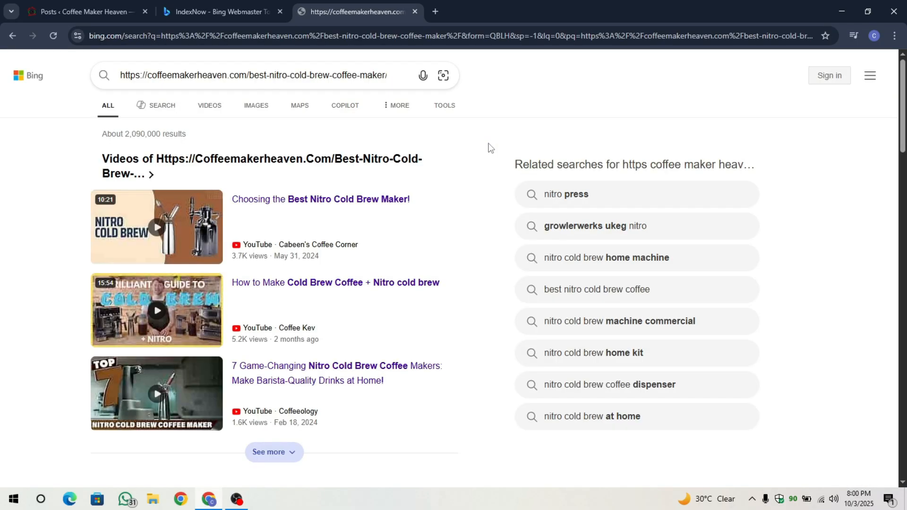
{"action": "scroll", "coordinate": [67, 301], "scroll_direction": "down", "scroll_amount": 6}
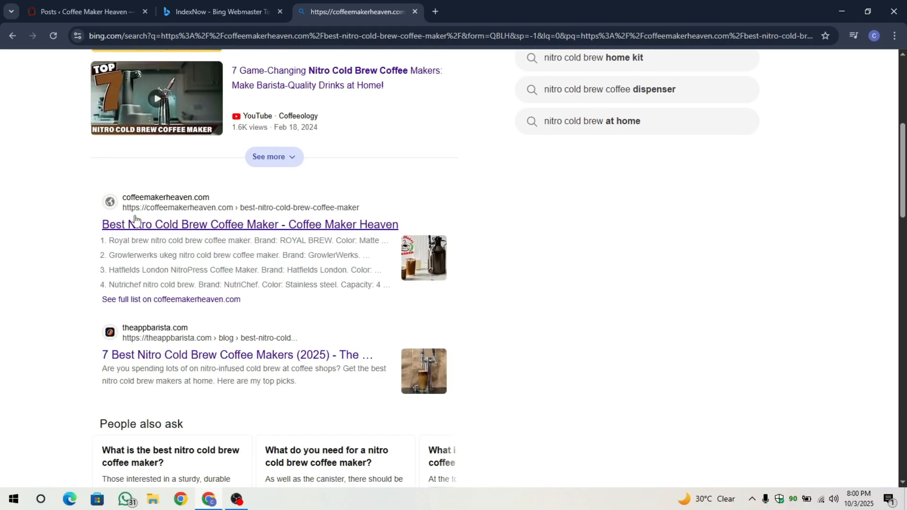
{"action": "scroll", "coordinate": [81, 366], "scroll_direction": "up", "scroll_amount": 6}
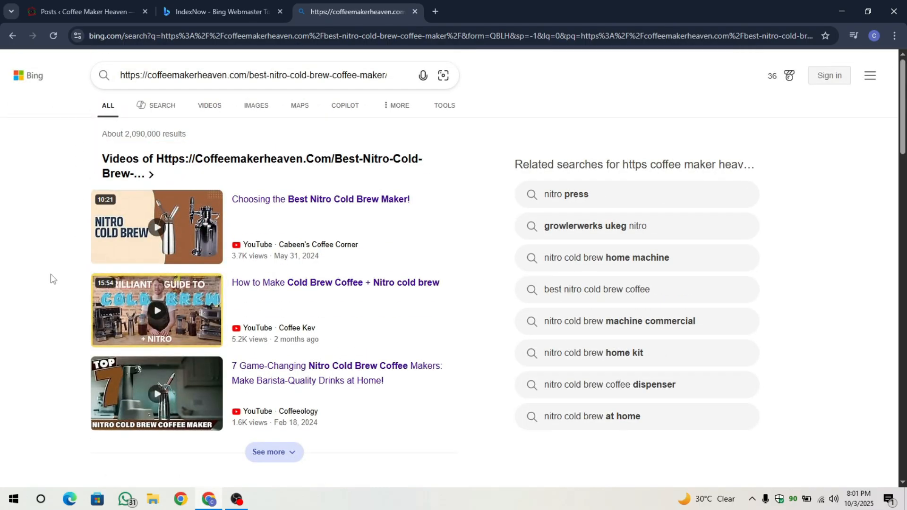
{"action": "scroll", "coordinate": [50, 274], "scroll_direction": "down", "scroll_amount": 7}
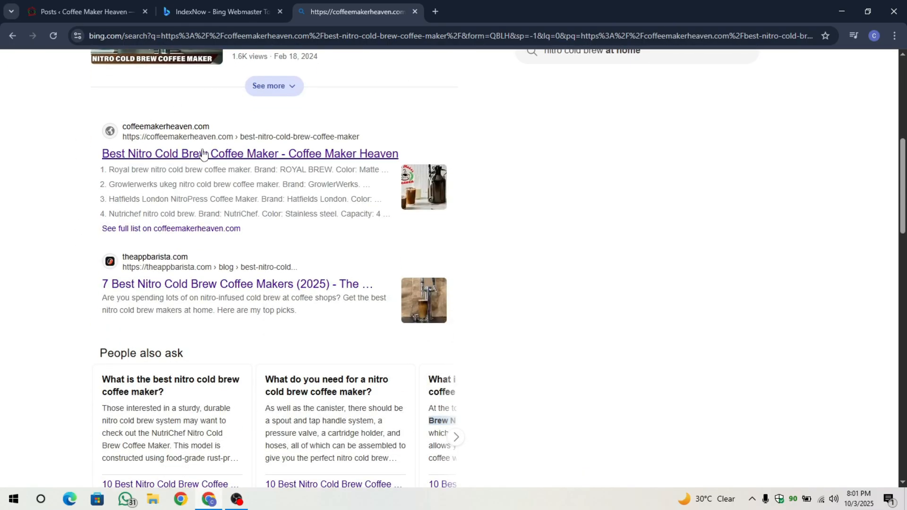
Open the "Best Nitro Cold Brew Coffee Maker - Coffee Maker Heaven" search result and view the article page
{"action": "left_click", "coordinate": [265, 157]}
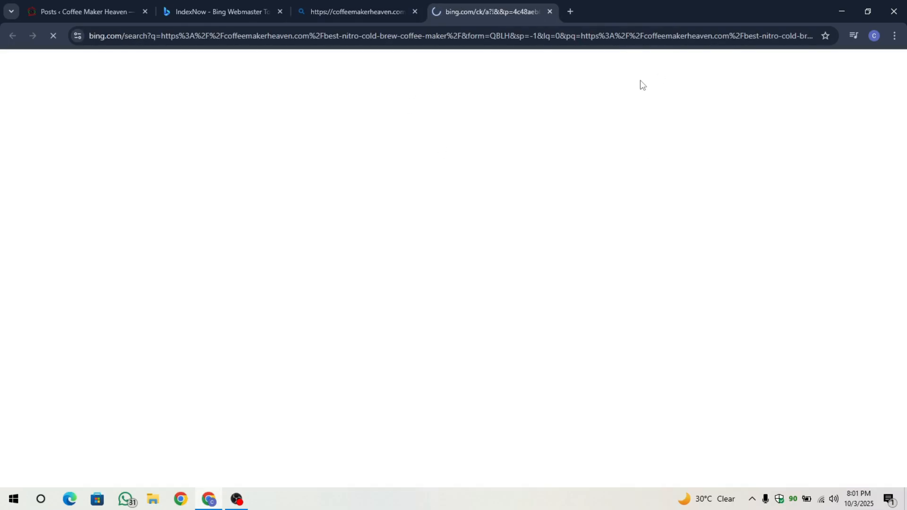
{"action": "left_click", "coordinate": [359, 11]}
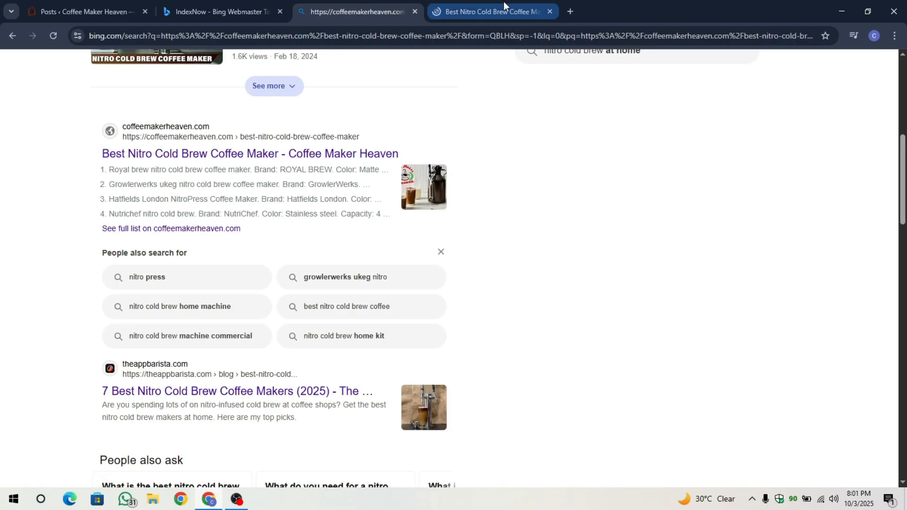
{"action": "mouse_move", "coordinate": [503, 1]}
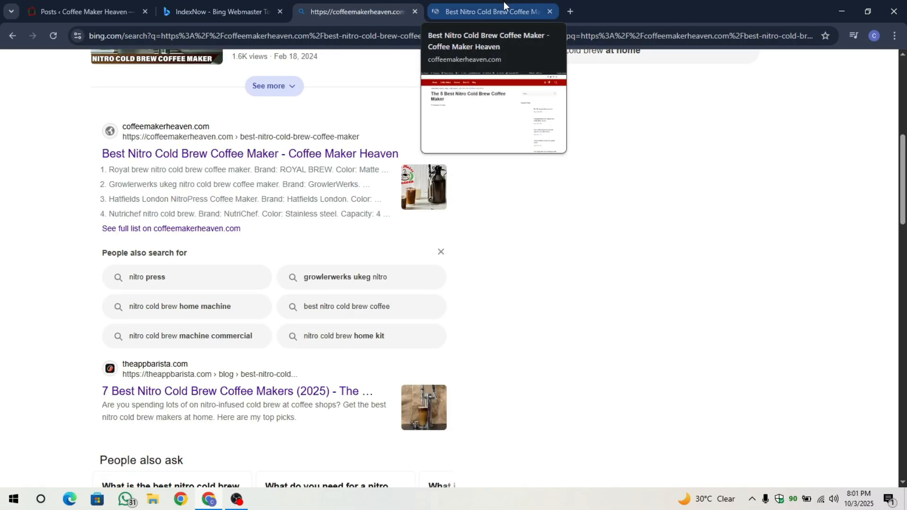
{"action": "left_click", "coordinate": [504, 1]}
{"action": "scroll", "coordinate": [376, 273], "scroll_direction": "down", "scroll_amount": 8}
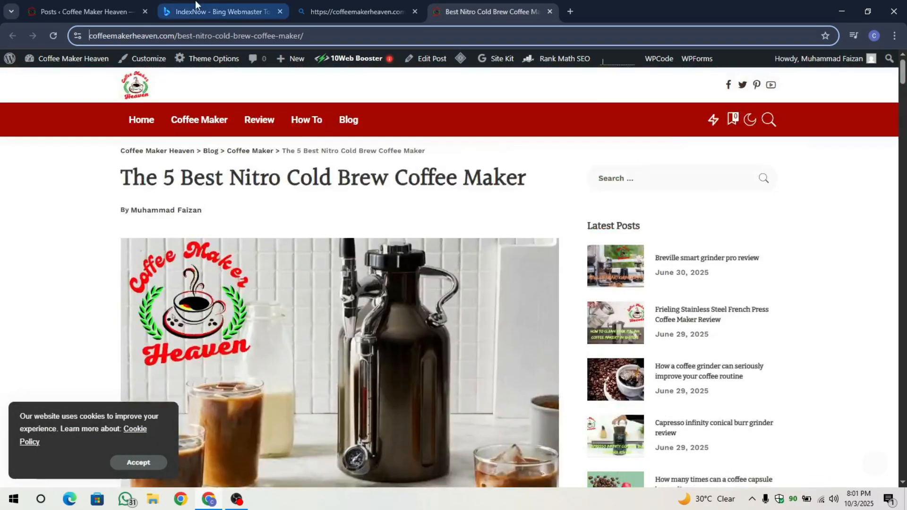
{"action": "left_click", "coordinate": [195, 6]}
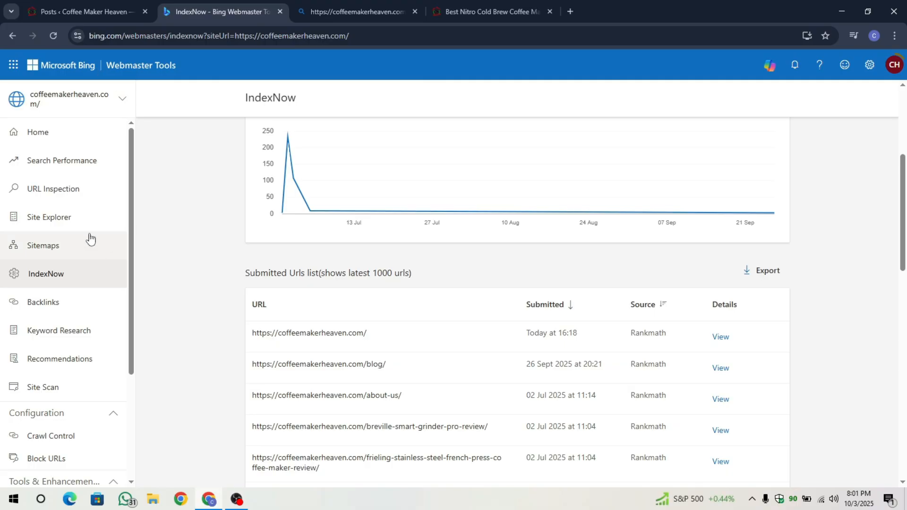
{"action": "left_click", "coordinate": [77, 190]}
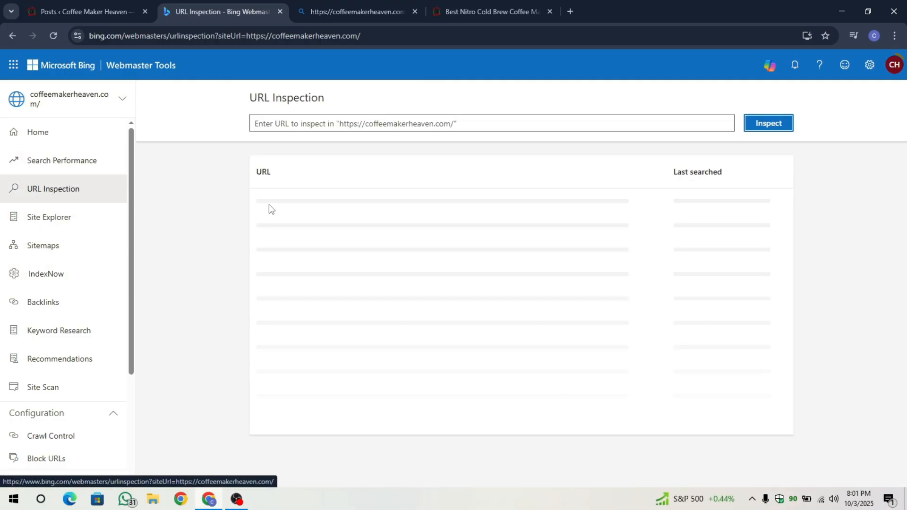
{"action": "left_click", "coordinate": [352, 122]}
{"action": "key", "text": "ctrl+v"}
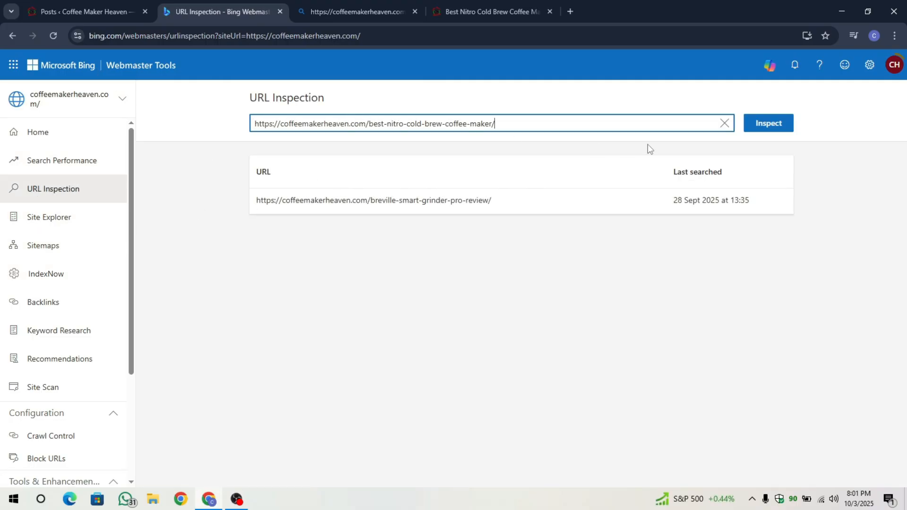
{"action": "left_click", "coordinate": [775, 126]}
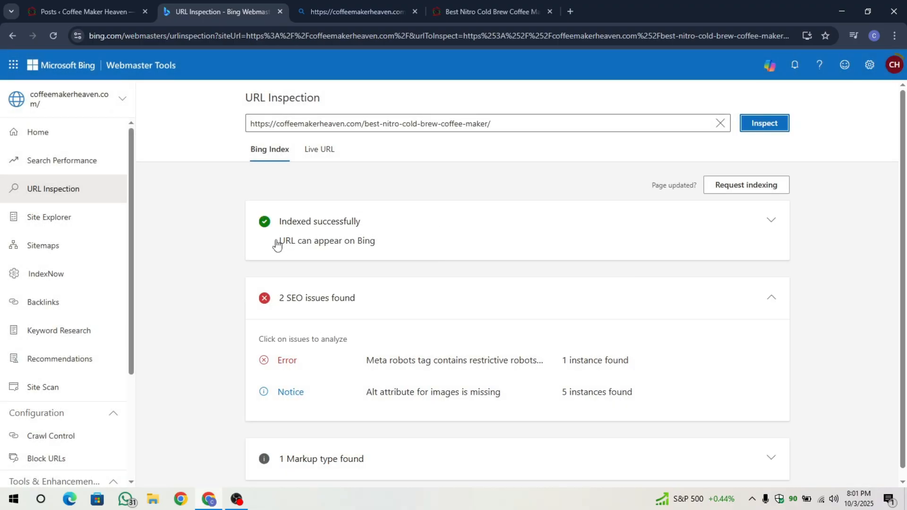
{"action": "triple_click", "coordinate": [282, 233]}
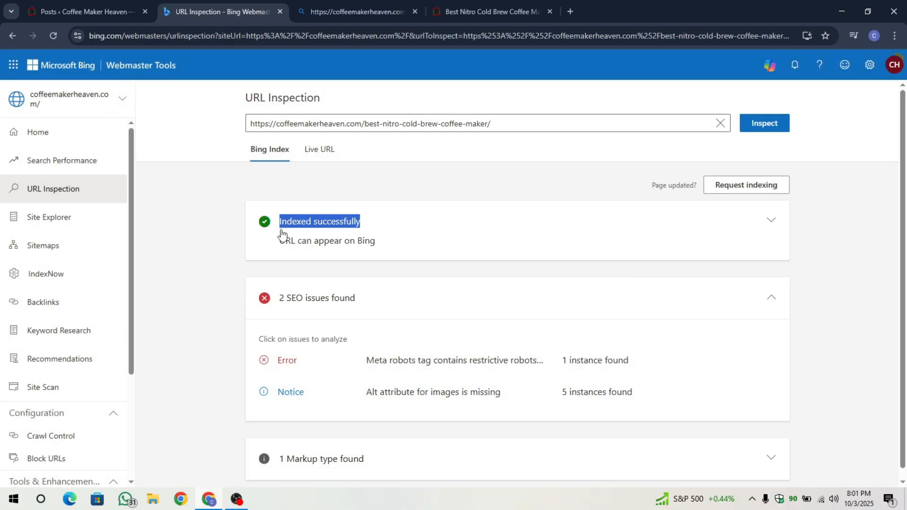
Expand the Bing index result for the inspected URL and review its discovery, crawl and index details
{"action": "left_click_drag", "start_coordinate": [282, 233], "coordinate": [388, 241]}
{"action": "left_click", "coordinate": [236, 281]}
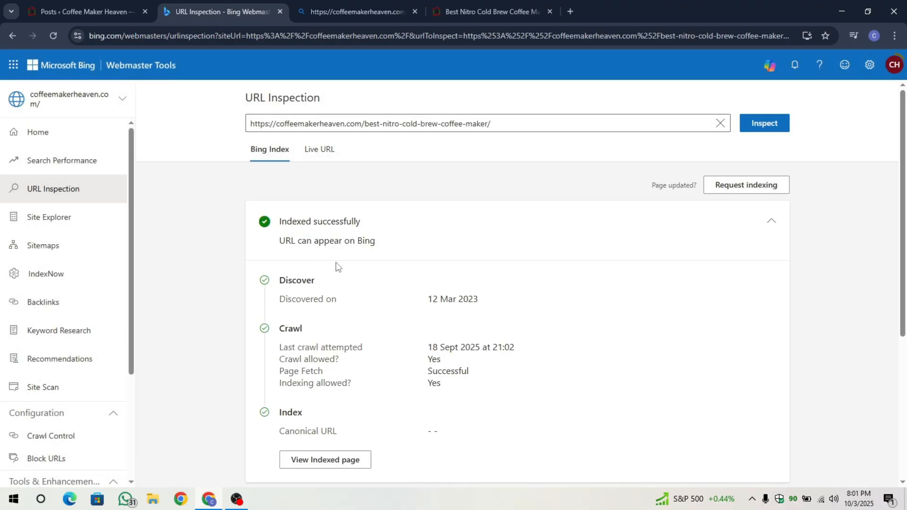
{"action": "left_click_drag", "start_coordinate": [281, 284], "coordinate": [356, 300]}
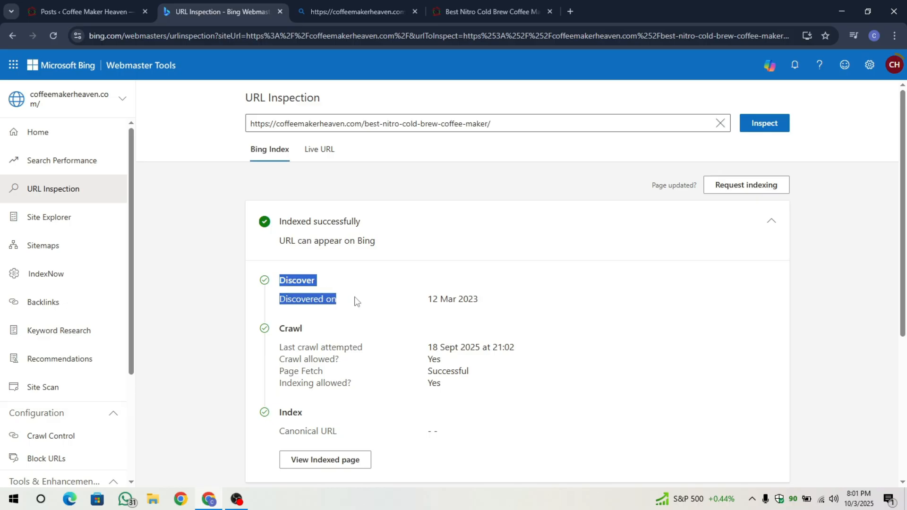
{"action": "left_click", "coordinate": [356, 301]}
{"action": "left_click_drag", "start_coordinate": [279, 328], "coordinate": [449, 380]}
{"action": "left_click", "coordinate": [209, 401]}
{"action": "scroll", "coordinate": [209, 401], "scroll_direction": "down", "scroll_amount": 3}
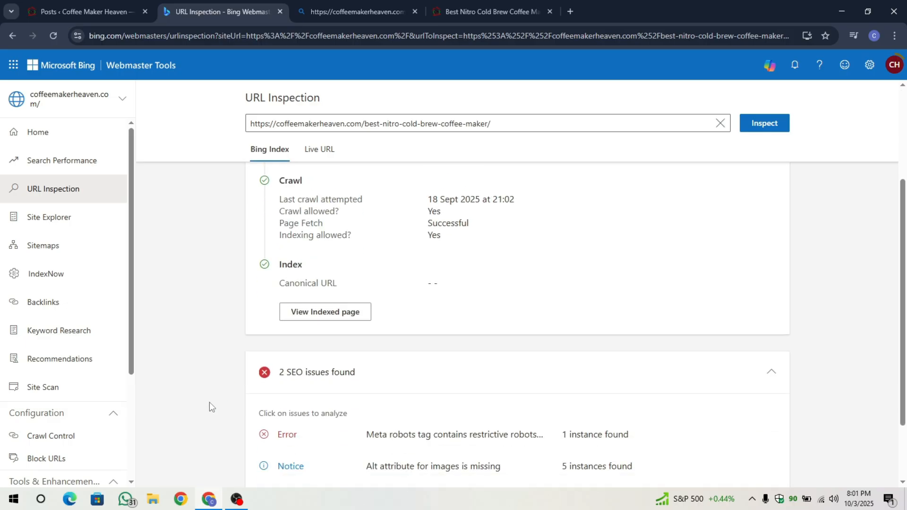
{"action": "scroll", "coordinate": [209, 402], "scroll_direction": "down", "scroll_amount": 2}
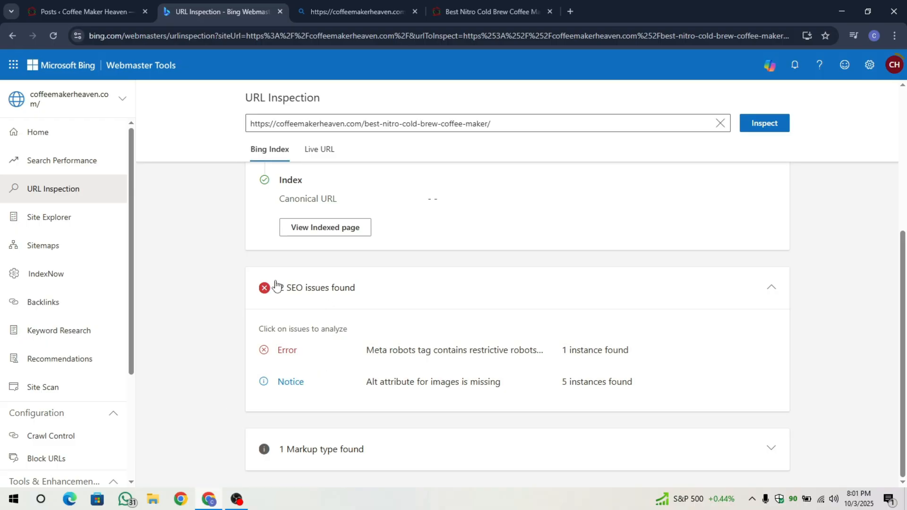
Examine the SEO issues section of the URL Inspection report alongside the crawl details
{"action": "left_click_drag", "start_coordinate": [278, 288], "coordinate": [366, 289]}
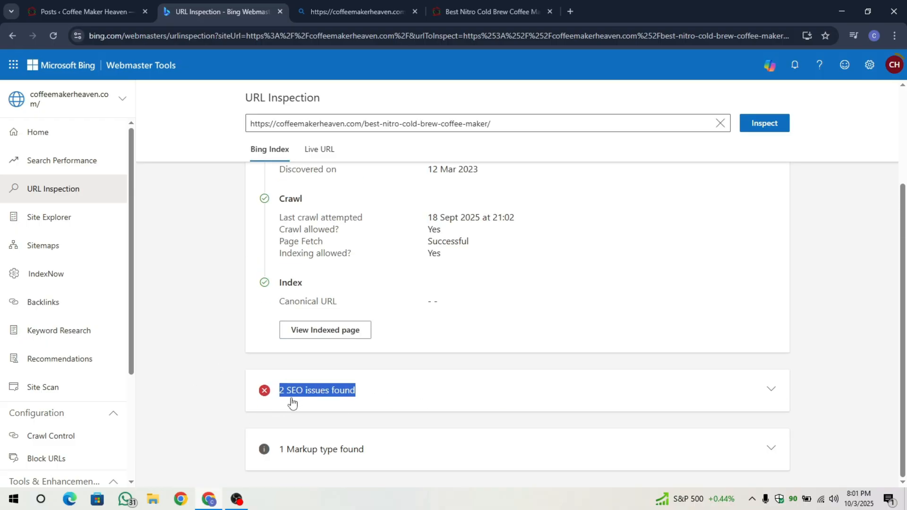
{"action": "left_click", "coordinate": [280, 401]}
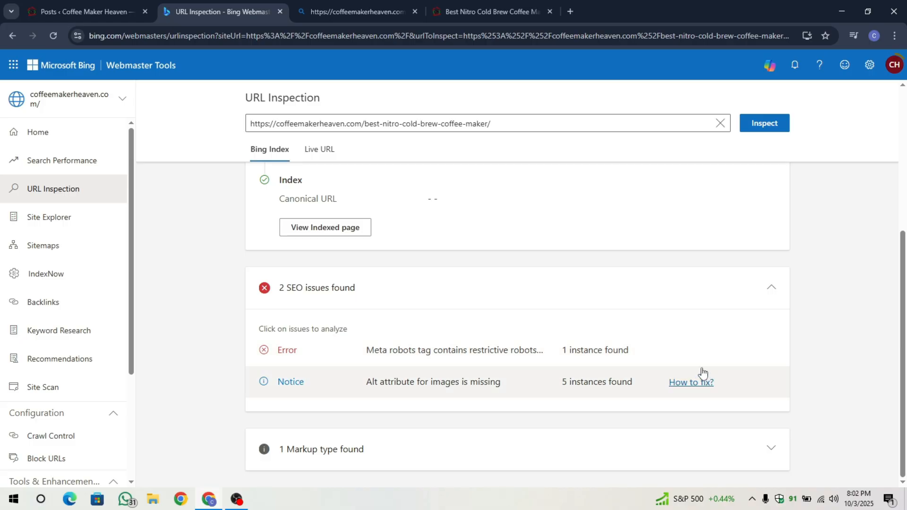
{"action": "scroll", "coordinate": [206, 333], "scroll_direction": "up", "scroll_amount": 2}
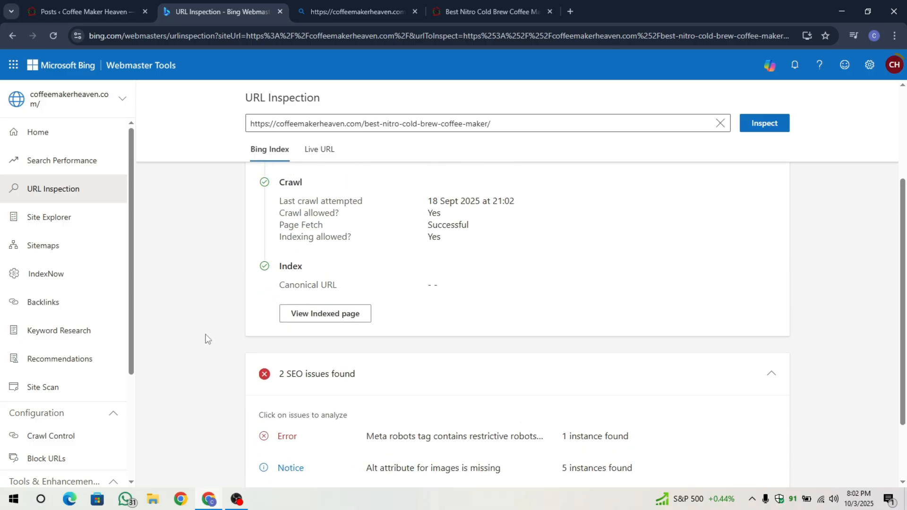
{"action": "scroll", "coordinate": [205, 333], "scroll_direction": "up", "scroll_amount": 3}
{"action": "scroll", "coordinate": [206, 333], "scroll_direction": "down", "scroll_amount": 5}
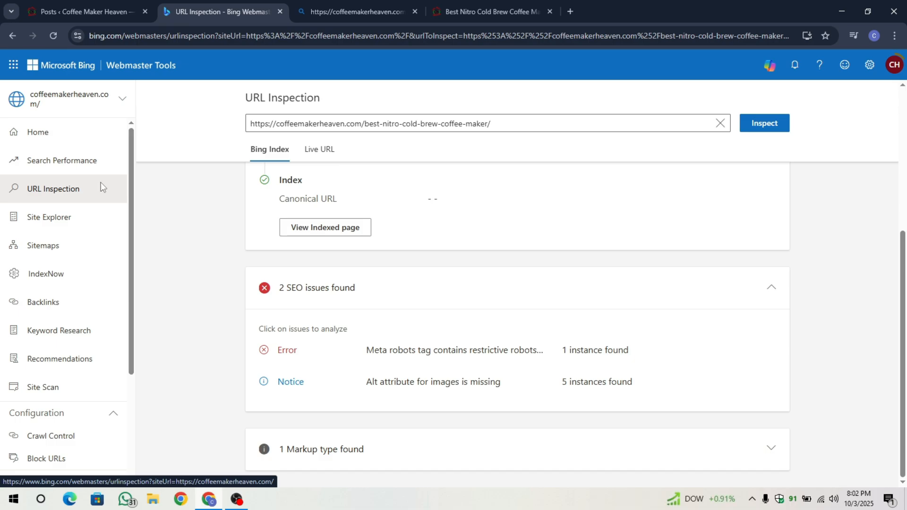
{"action": "left_click", "coordinate": [76, 185]}
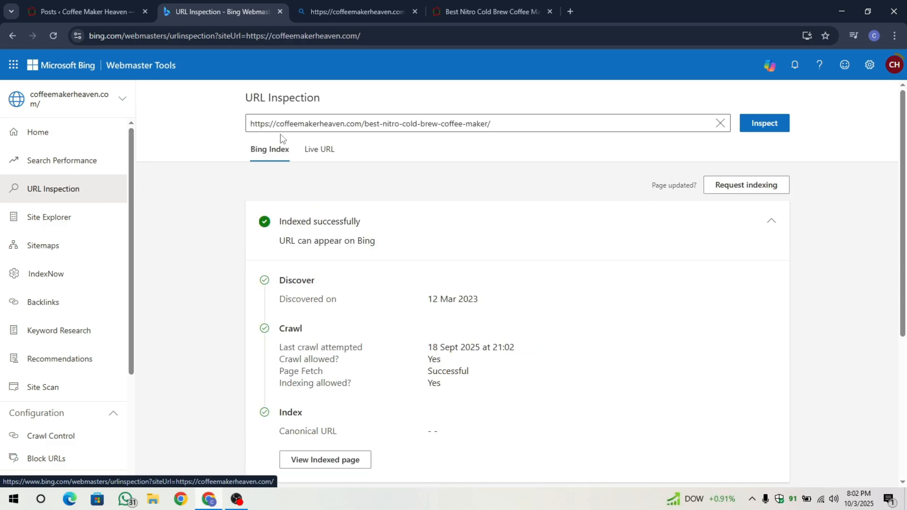
{"action": "left_click_drag", "start_coordinate": [562, 120], "coordinate": [160, 113]}
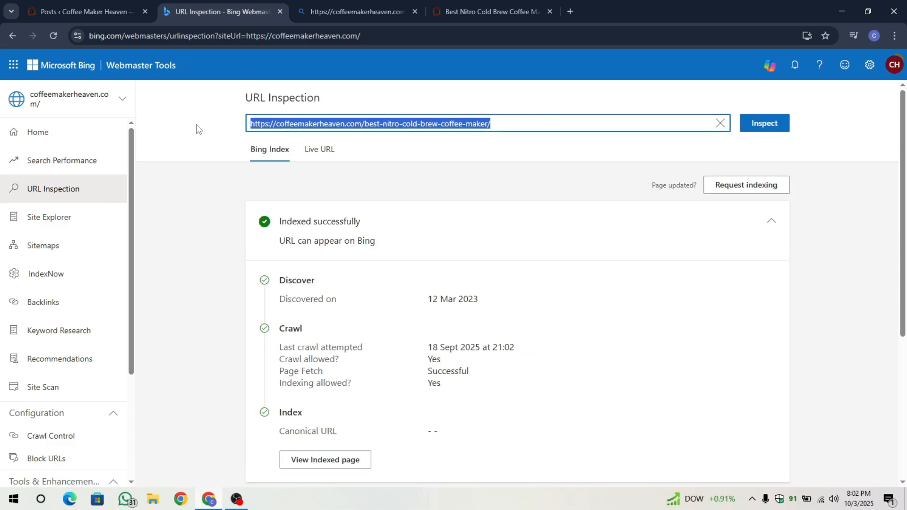
{"action": "type", "text": "https://coffeemakerheaven.com/best-nitro-cold-brew-coffee-maker/"}
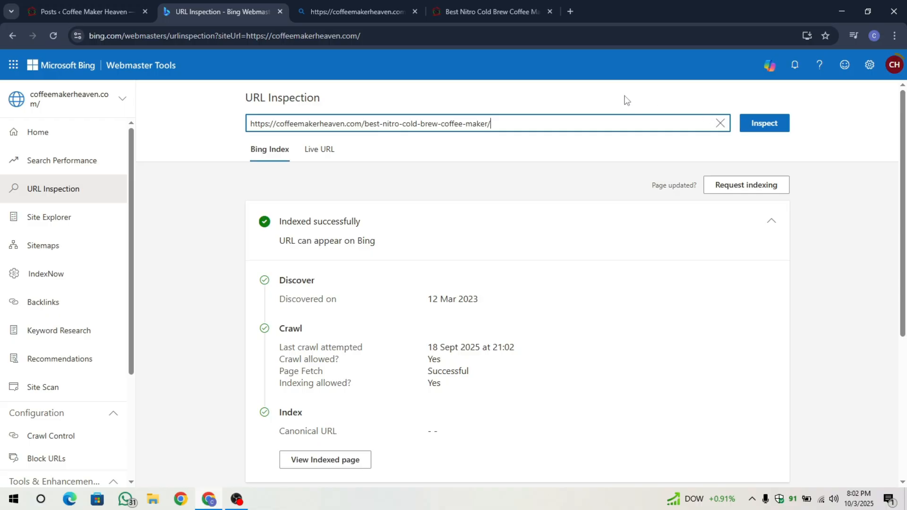
{"action": "left_click_drag", "start_coordinate": [541, 120], "coordinate": [237, 128]}
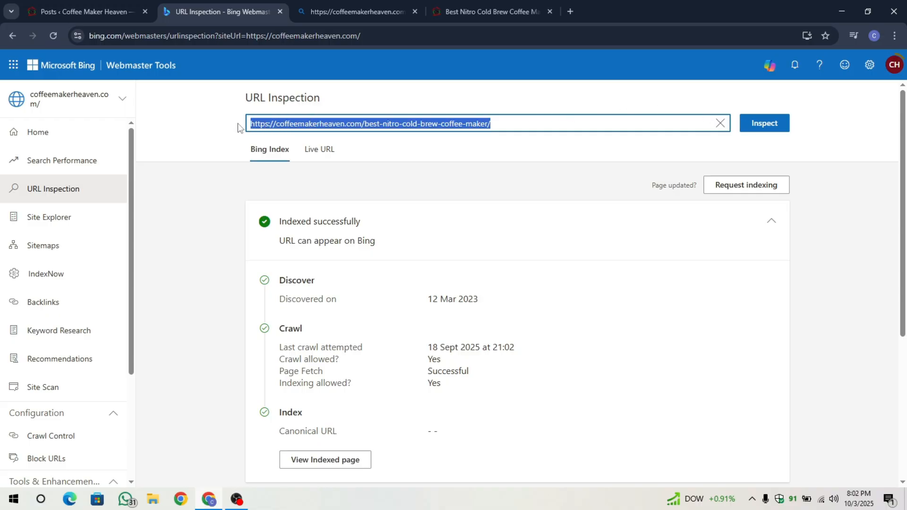
{"action": "left_click", "coordinate": [764, 124]}
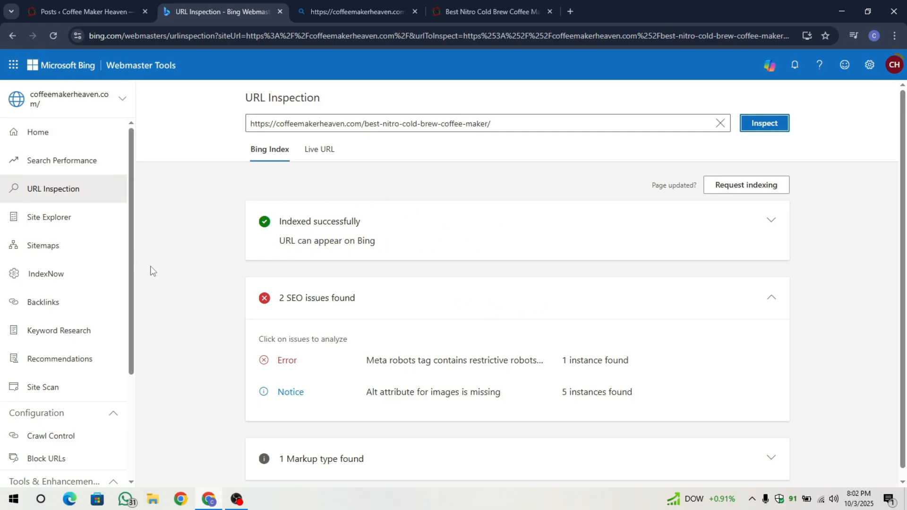
Open the Sitemaps page, view the form for submitting a sitemap and close it without submitting
{"action": "left_click", "coordinate": [83, 248]}
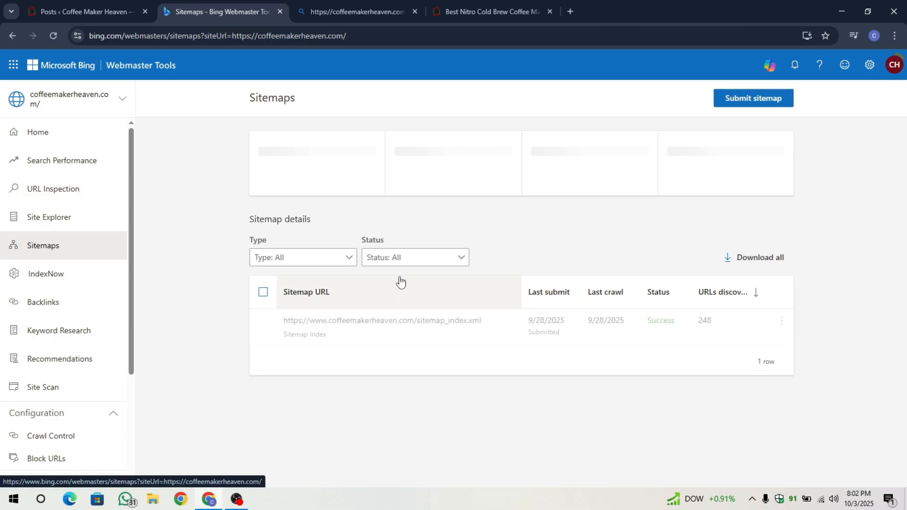
{"action": "left_click", "coordinate": [757, 98]}
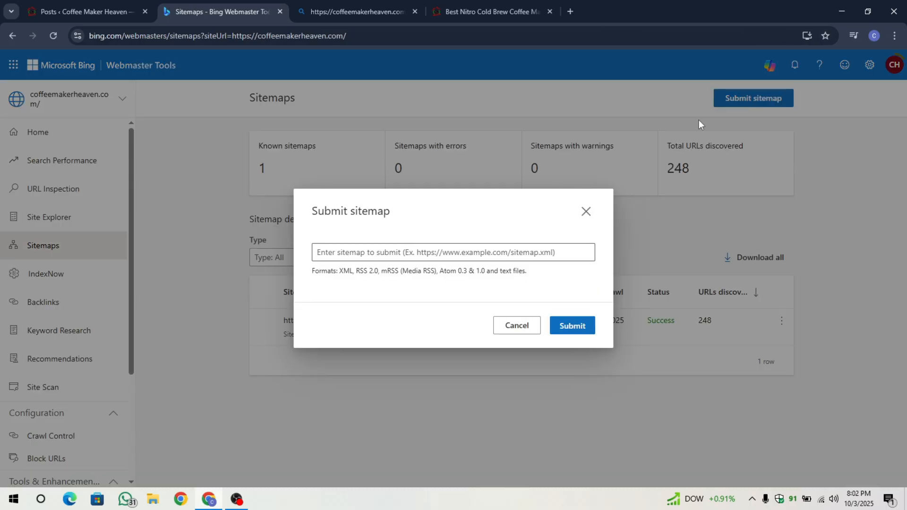
{"action": "left_click", "coordinate": [369, 254]}
{"action": "left_click", "coordinate": [529, 330]}
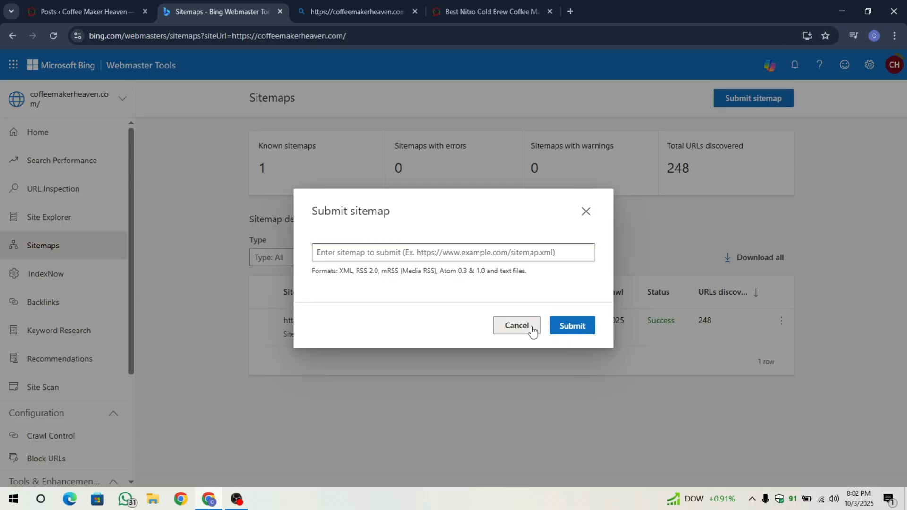
Open the submitted sitemap_index.xml from the sitemap list and load the site's home page from its address instead
{"action": "left_click", "coordinate": [351, 319]}
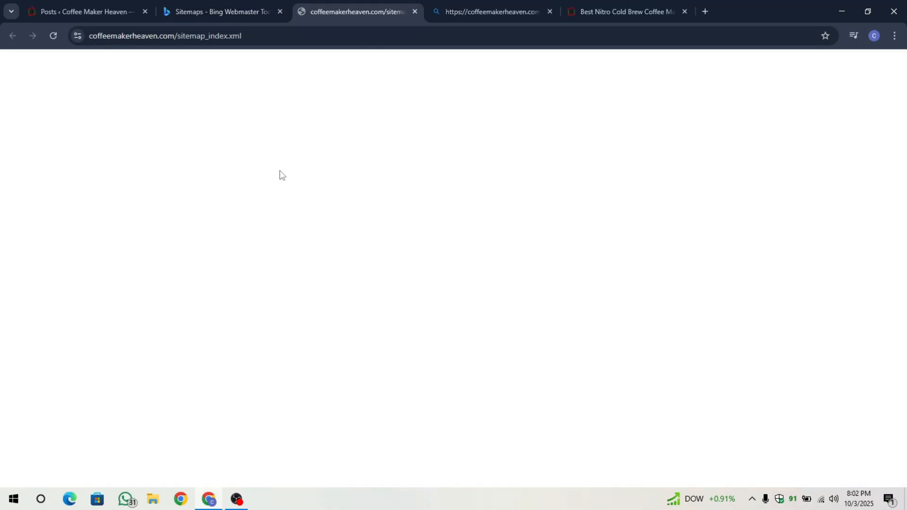
{"action": "left_click", "coordinate": [269, 37]}
{"action": "key", "text": "End"}
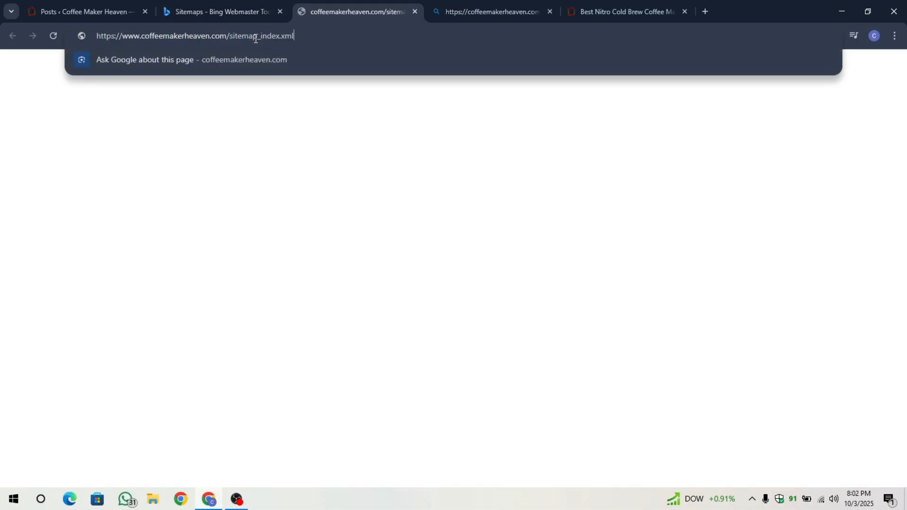
{"action": "left_click_drag", "start_coordinate": [226, 36], "coordinate": [466, 43]}
{"action": "key", "text": "BackSpace"}
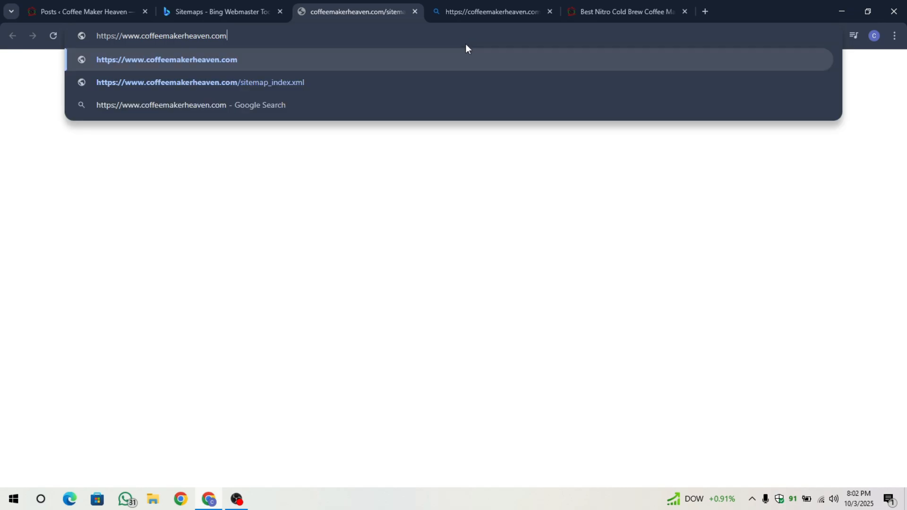
{"action": "key", "text": "Return"}
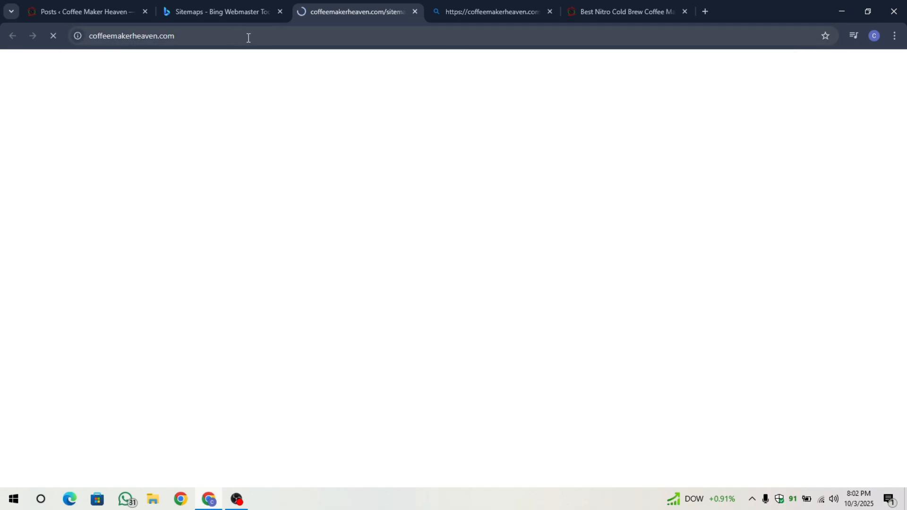
{"action": "left_click", "coordinate": [452, 37]}
{"action": "key", "text": "End"}
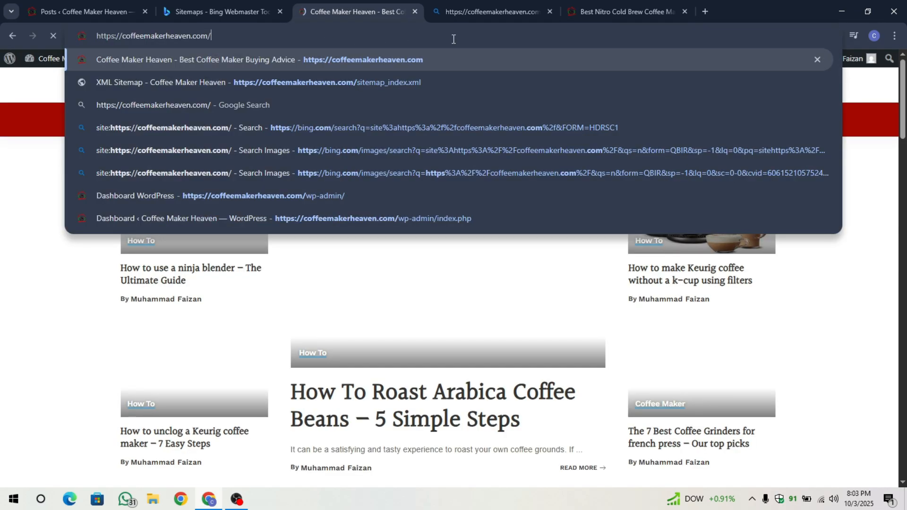
{"action": "type", "text": "SITEMAP"}
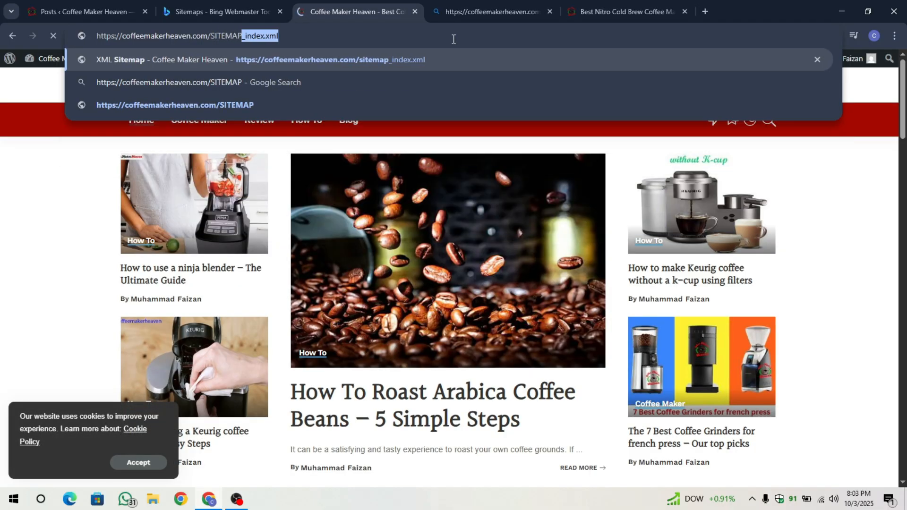
{"action": "type", "text": "_index"}
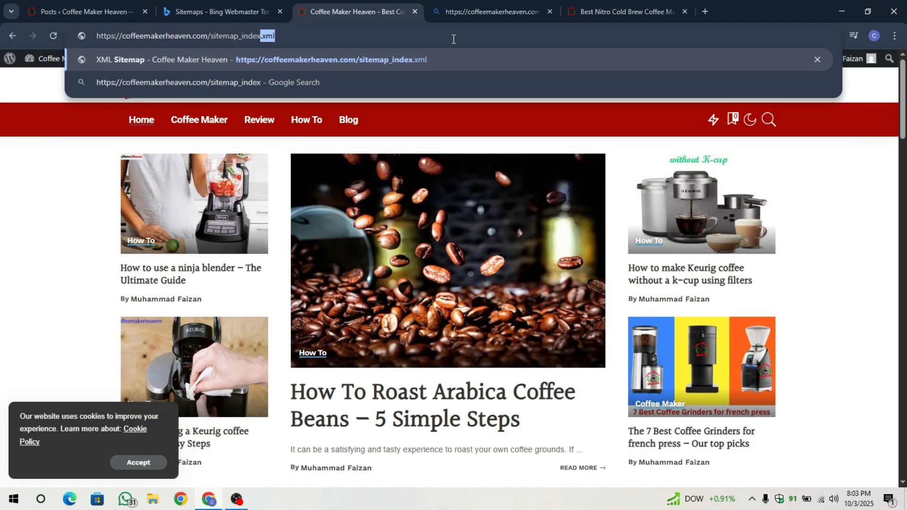
{"action": "type", "text": ".xml"}
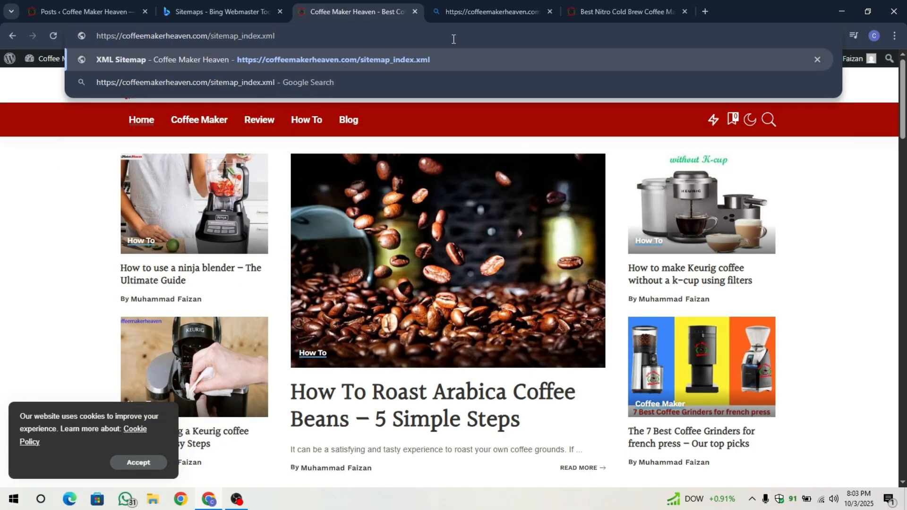
{"action": "key", "text": "Return"}
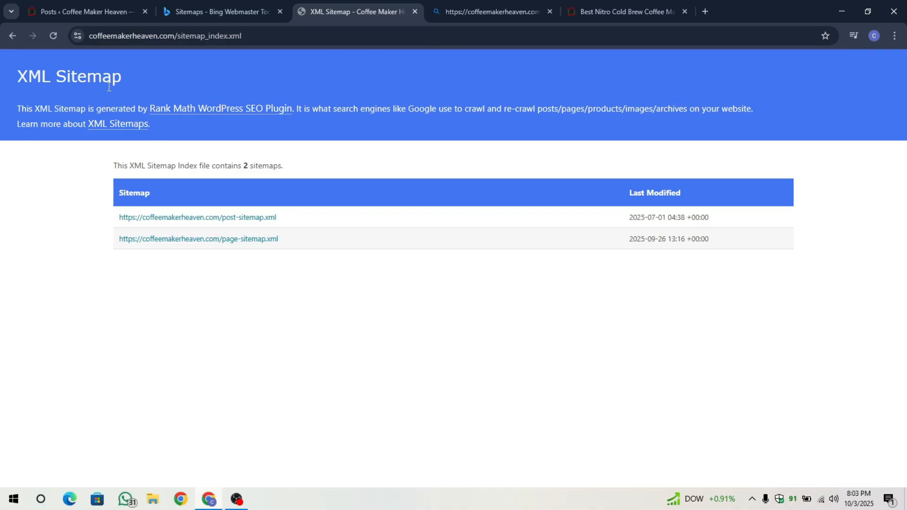
Look over the XML Sitemap page, select its address, and return to the Sitemaps page in Bing Webmaster Tools
{"action": "left_click_drag", "start_coordinate": [54, 96], "coordinate": [201, 70]}
{"action": "left_click", "coordinate": [202, 70]}
{"action": "left_click", "coordinate": [254, 40]}
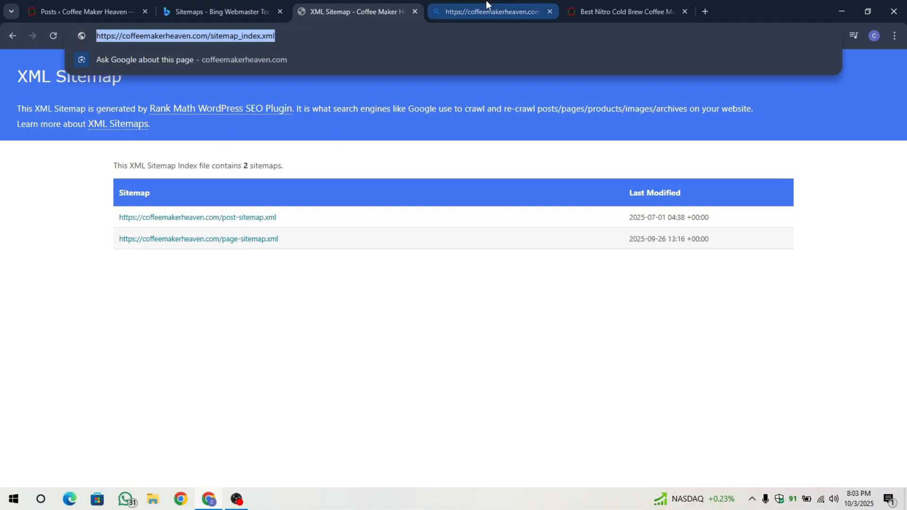
{"action": "left_click", "coordinate": [500, 10]}
{"action": "left_click", "coordinate": [254, 11]}
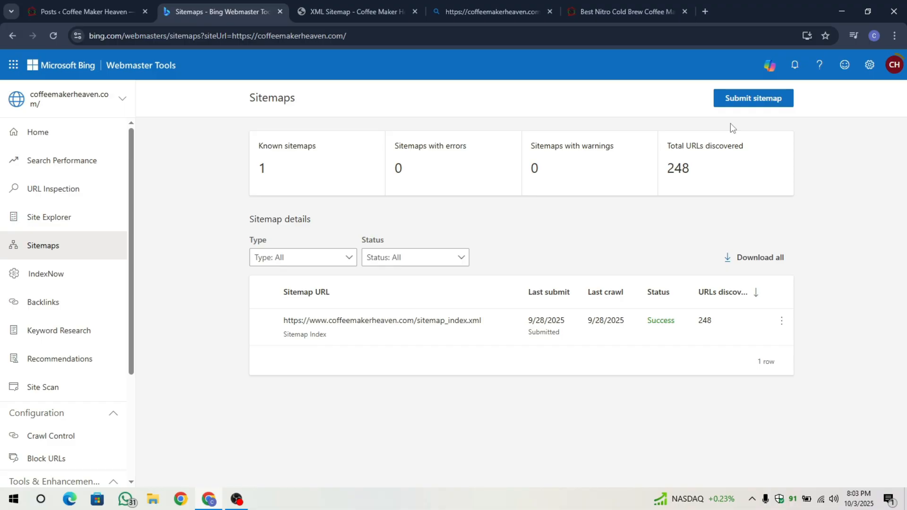
{"action": "scroll", "coordinate": [89, 435], "scroll_direction": "down", "scroll_amount": 3}
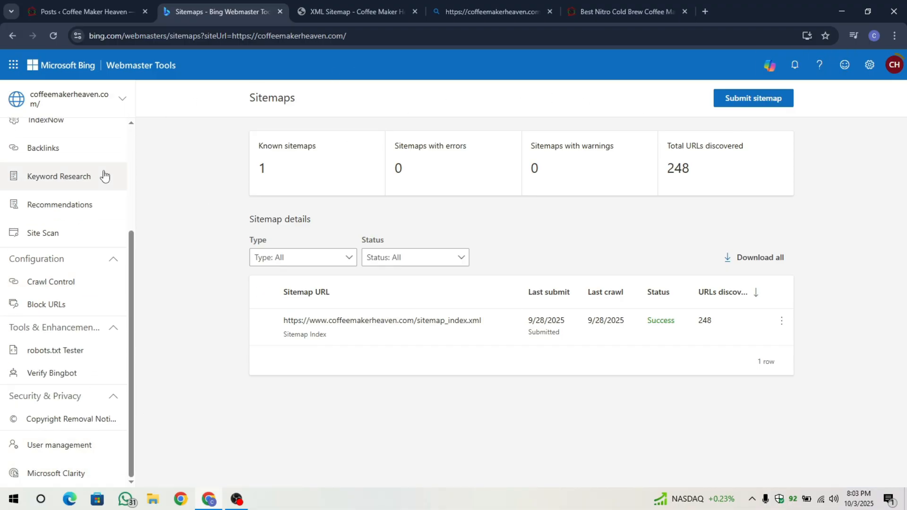
{"action": "scroll", "coordinate": [97, 161], "scroll_direction": "up", "scroll_amount": 3}
Delete the coffeemakerheaven.com site from Bing Webmaster Tools, entering coffeemakerheaven as the confirmation text
{"action": "left_click", "coordinate": [98, 132]}
{"action": "left_click", "coordinate": [122, 98]}
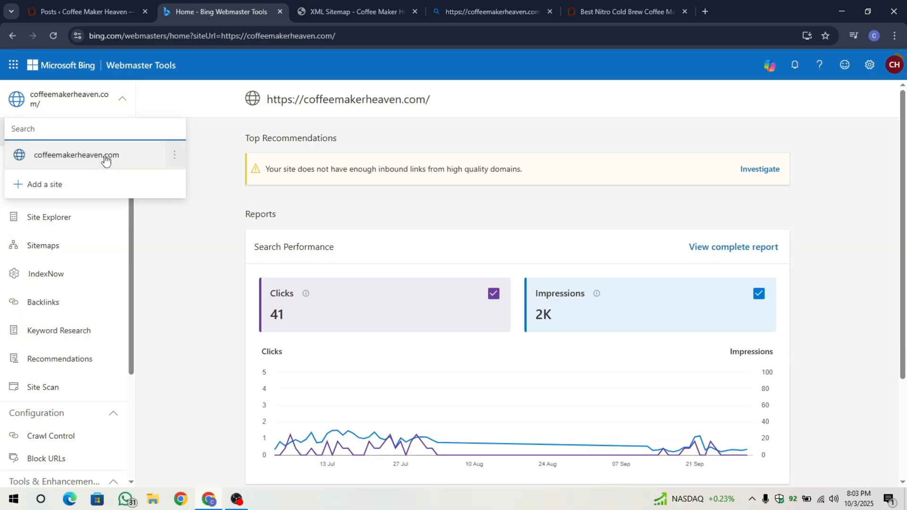
{"action": "left_click", "coordinate": [175, 160]}
{"action": "left_click", "coordinate": [99, 174]}
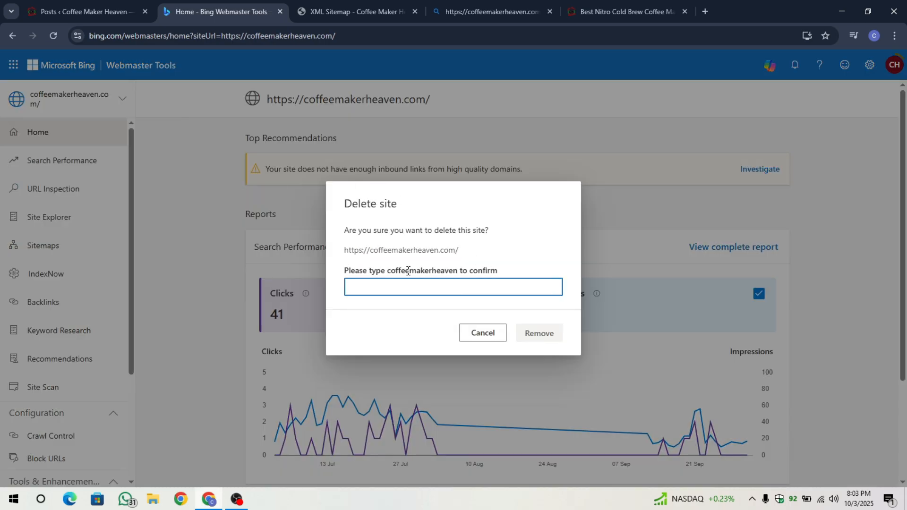
{"action": "left_click_drag", "start_coordinate": [388, 270], "coordinate": [459, 280]}
{"action": "key", "text": "ctrl+c"}
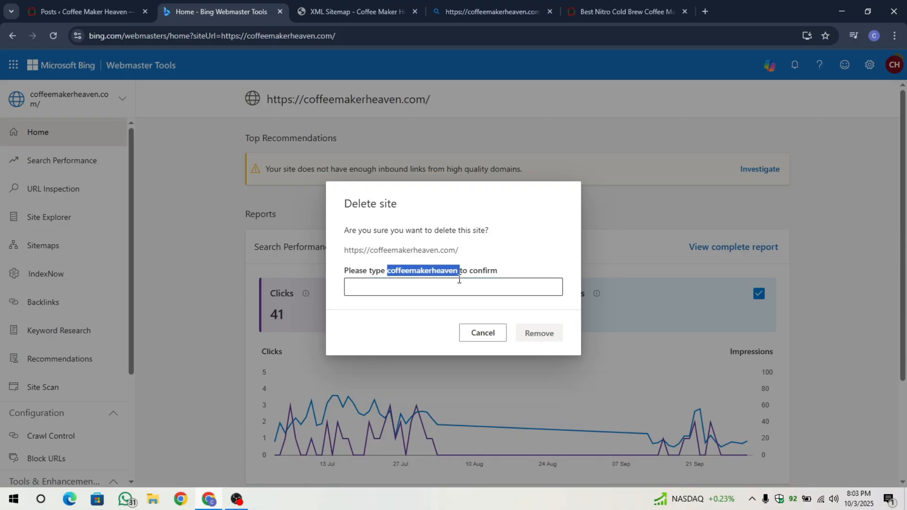
{"action": "left_click", "coordinate": [444, 285]}
{"action": "key", "text": "ctrl+v"}
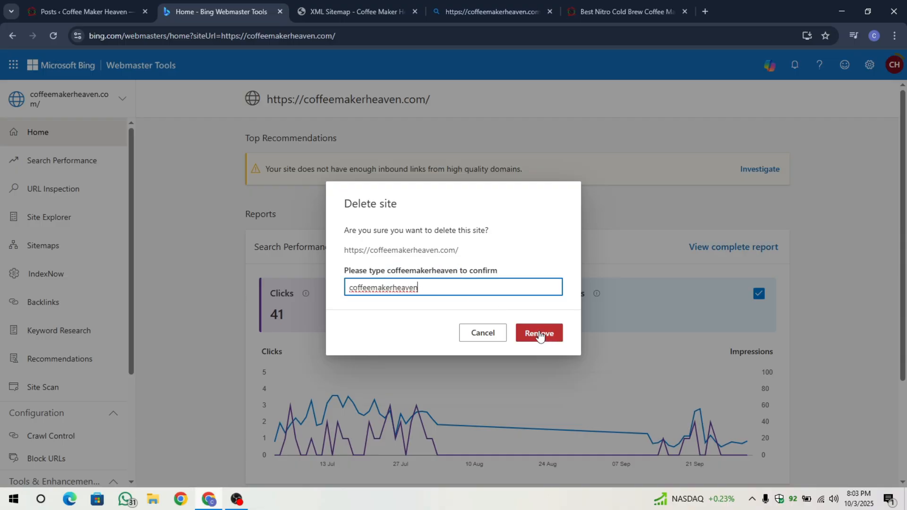
{"action": "left_click", "coordinate": [527, 334]}
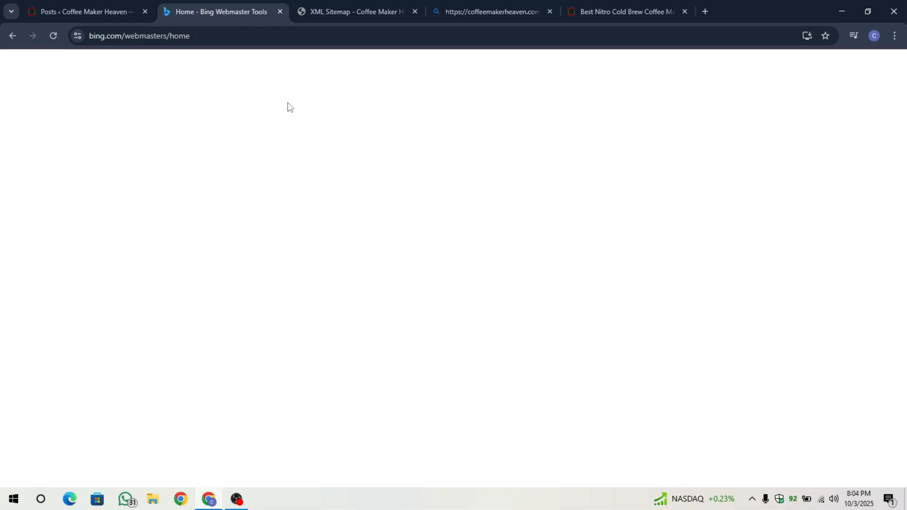
{"action": "left_click", "coordinate": [267, 40]}
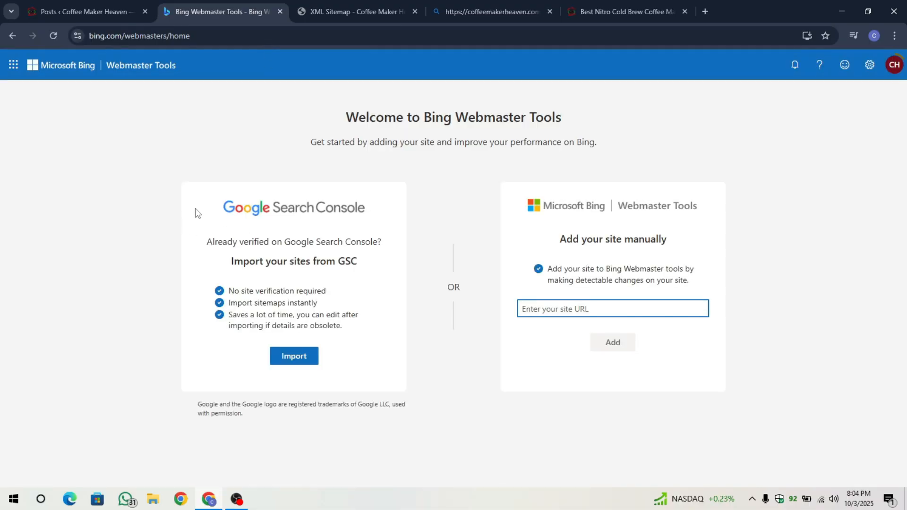
{"action": "left_click", "coordinate": [157, 128]}
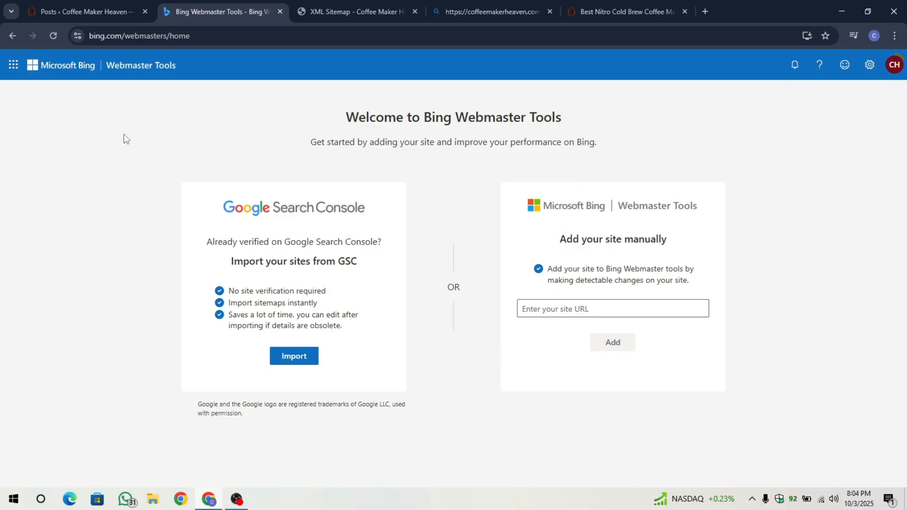
Delete the Bing Webmaster Tools account from the profile's account management section and confirm the deletion
{"action": "left_click", "coordinate": [892, 65]}
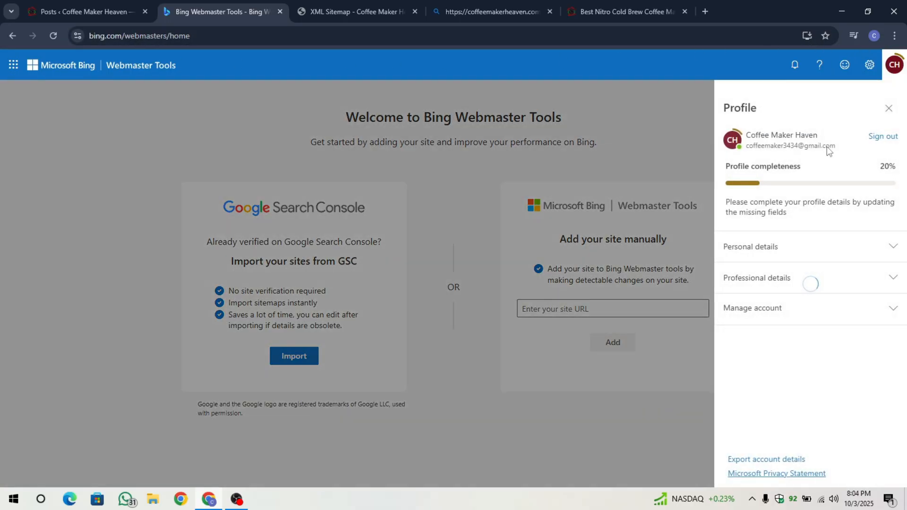
{"action": "left_click", "coordinate": [801, 315]}
{"action": "left_click", "coordinate": [742, 391]}
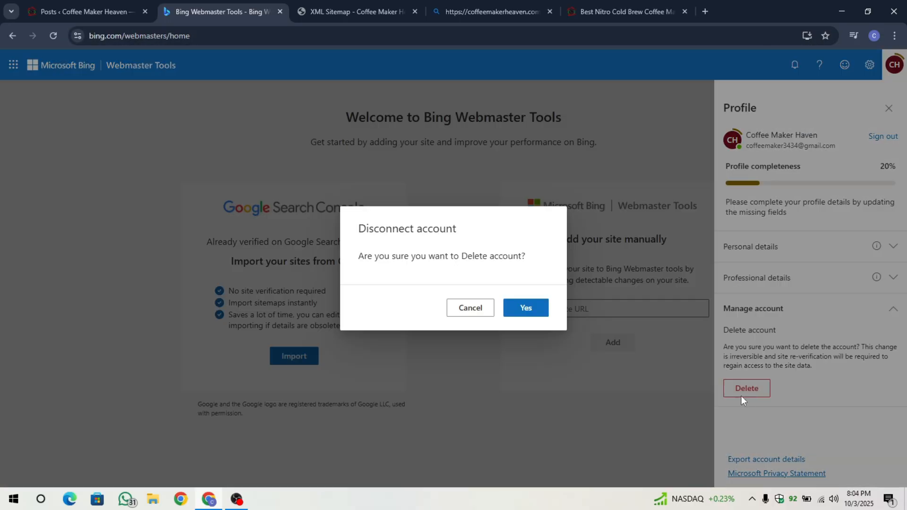
{"action": "left_click", "coordinate": [523, 307]}
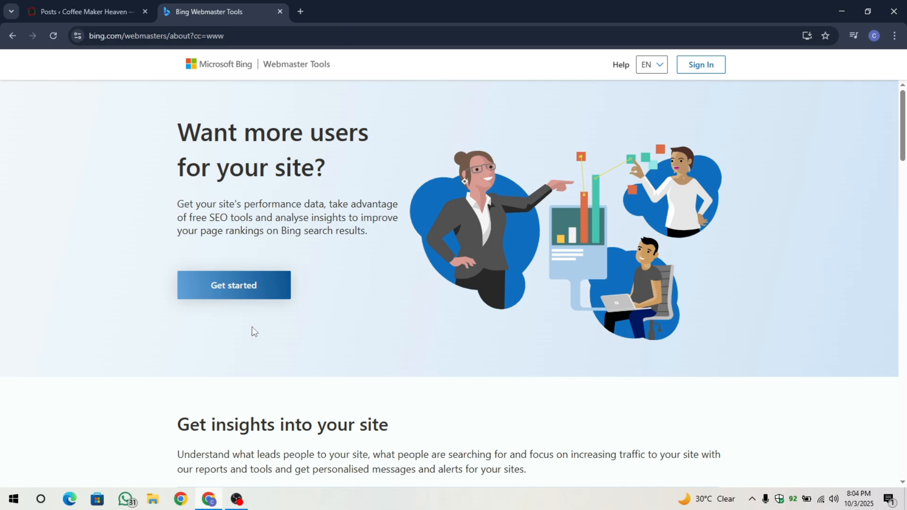
Replace the signed-out Bing Webmaster Tools page with a fresh tab and search the web for bing web master tools
{"action": "left_click", "coordinate": [300, 11]}
{"action": "left_click", "coordinate": [280, 11]}
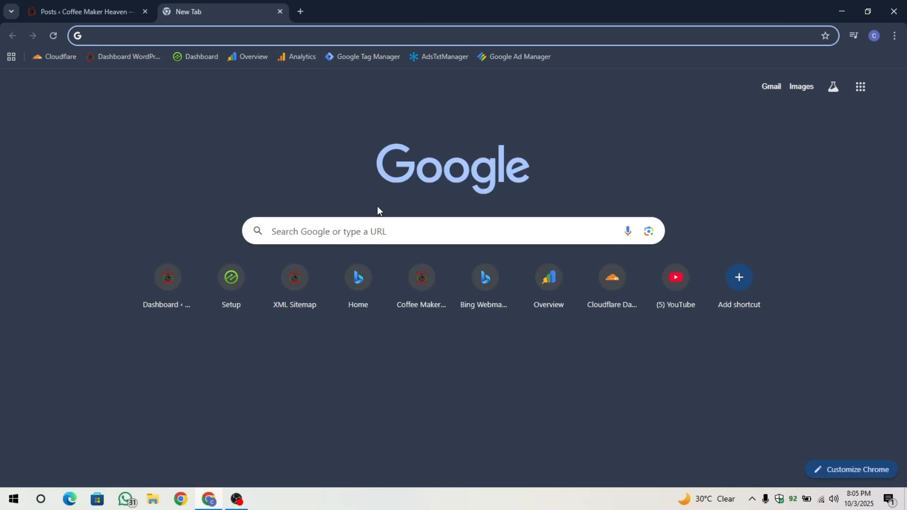
{"action": "type", "text": "bing "}
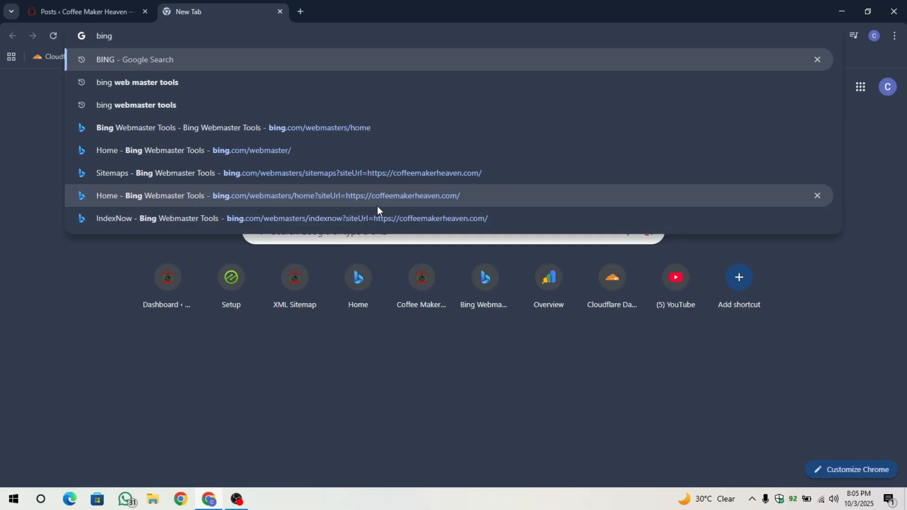
{"action": "type", "text": "web master tools"}
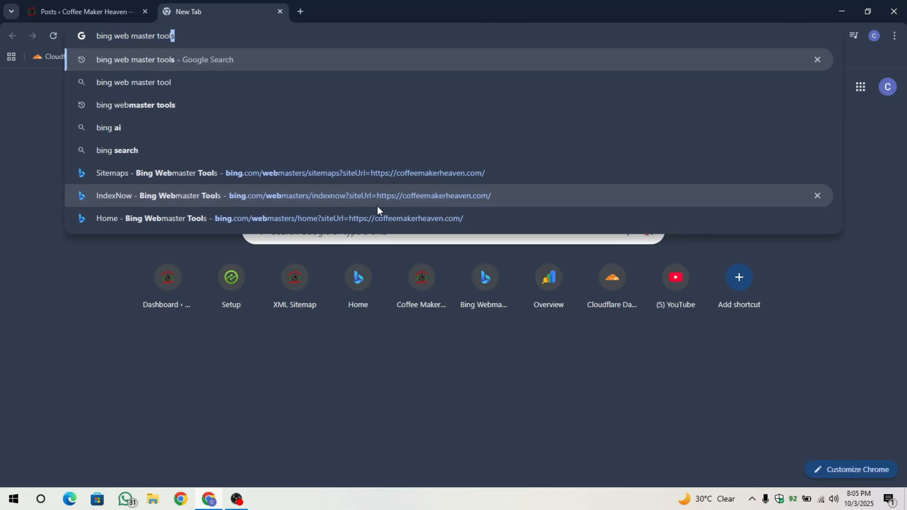
{"action": "key", "text": "Return"}
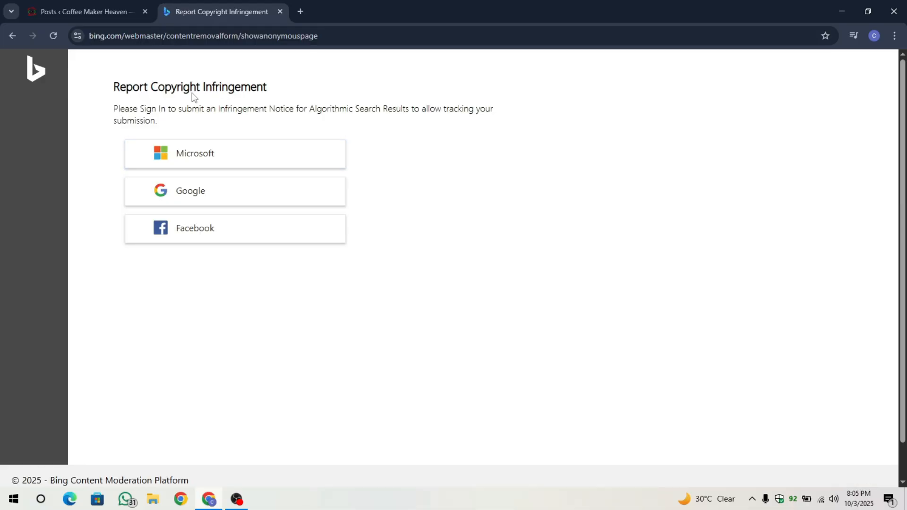
{"action": "left_click_drag", "start_coordinate": [167, 36], "coordinate": [381, 36]}
{"action": "key", "text": "BackSpace"}
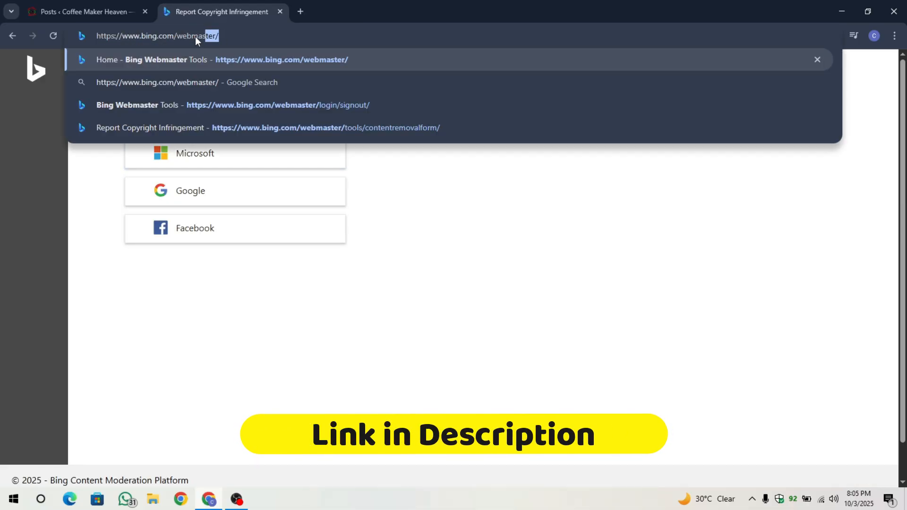
{"action": "left_click_drag", "start_coordinate": [195, 36], "coordinate": [65, 30]}
{"action": "left_click", "coordinate": [266, 32]}
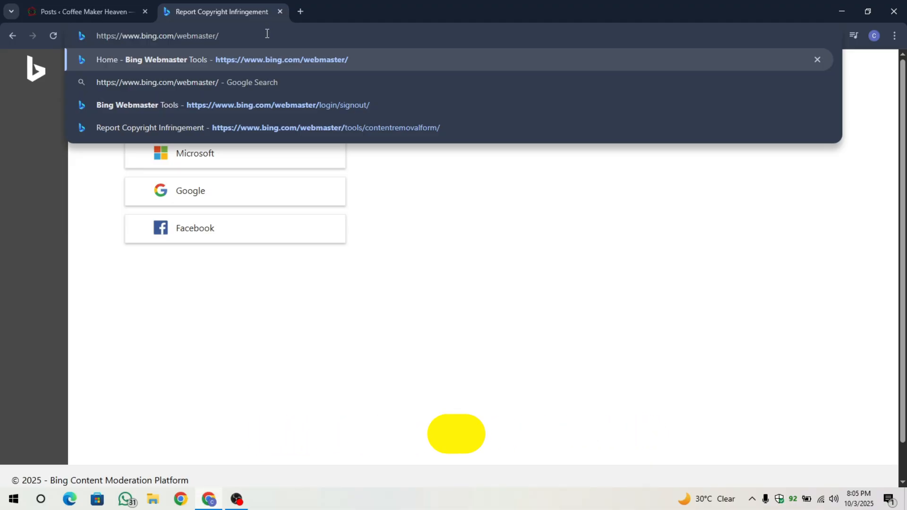
{"action": "key", "text": "Return"}
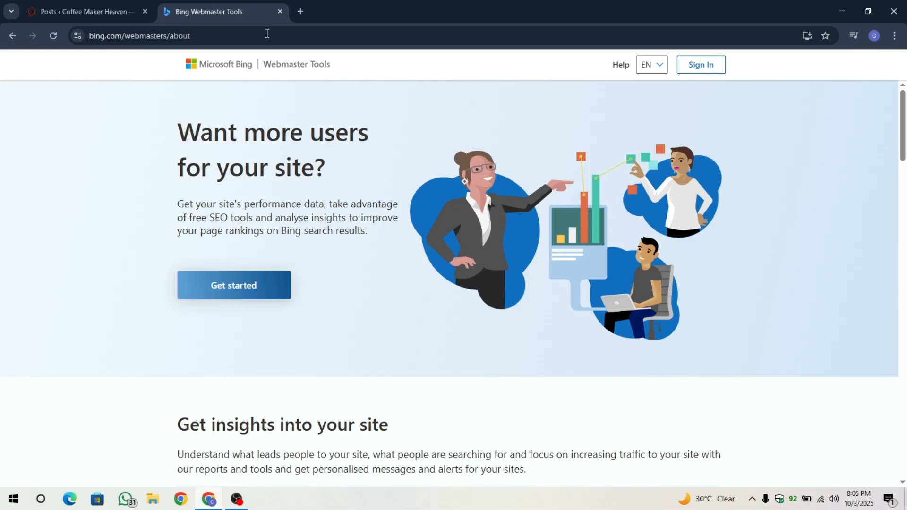
Look over the Bing Webmaster Tools landing page and get started by signing in with the Google account
{"action": "scroll", "coordinate": [436, 349], "scroll_direction": "down", "scroll_amount": 10}
{"action": "scroll", "coordinate": [437, 349], "scroll_direction": "up", "scroll_amount": 10}
{"action": "left_click", "coordinate": [243, 286]}
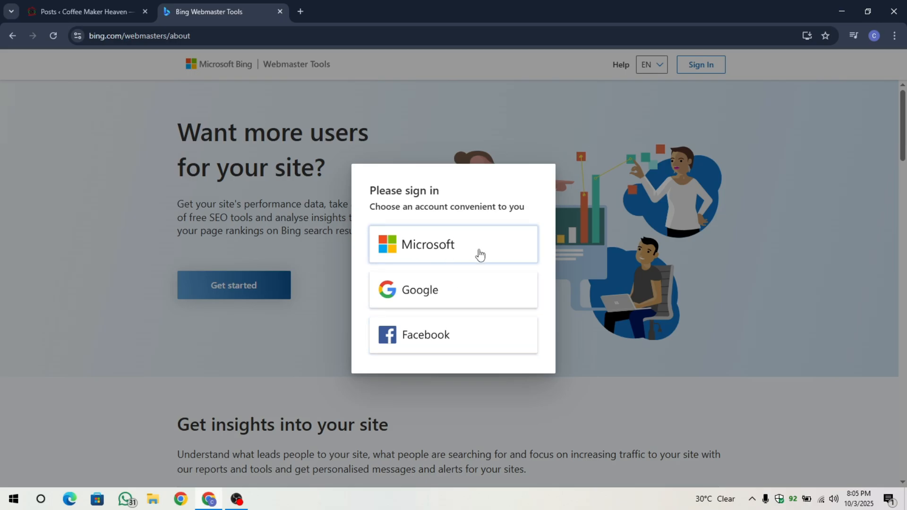
{"action": "left_click", "coordinate": [464, 297]}
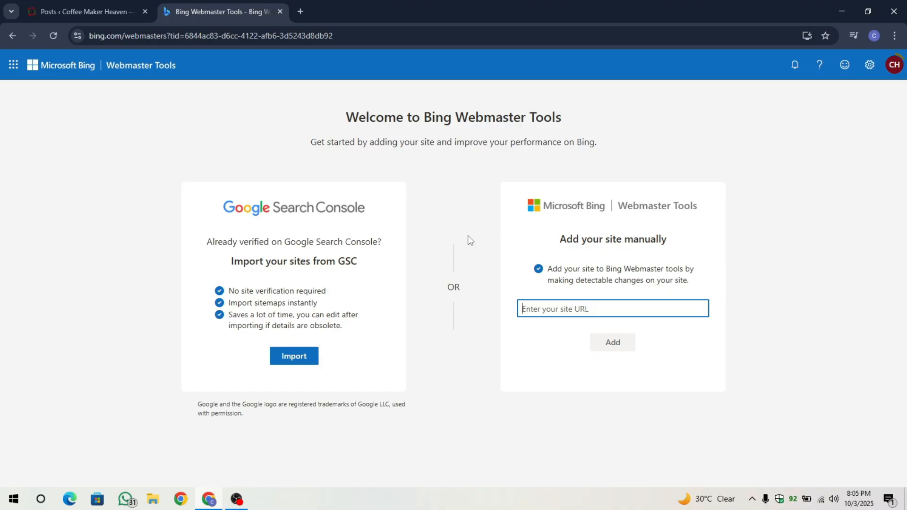
{"action": "left_click_drag", "start_coordinate": [224, 268], "coordinate": [360, 267]}
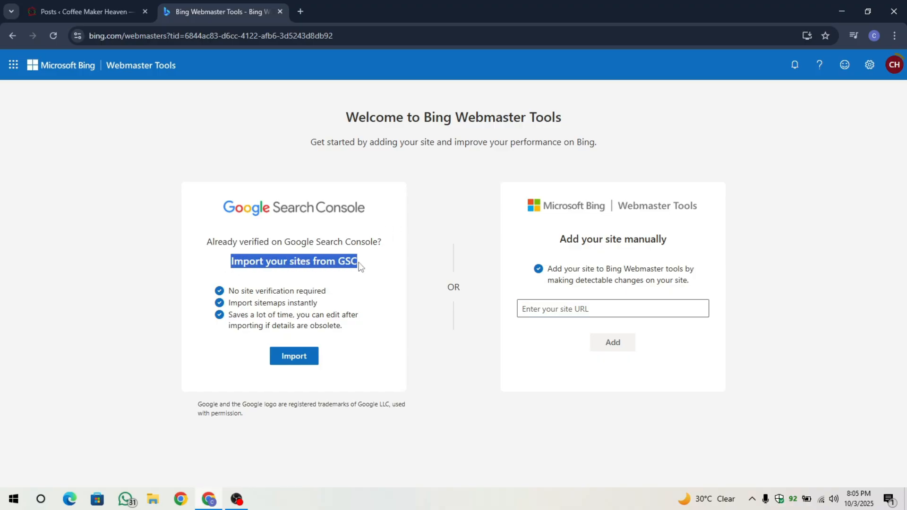
{"action": "left_click", "coordinate": [444, 265]}
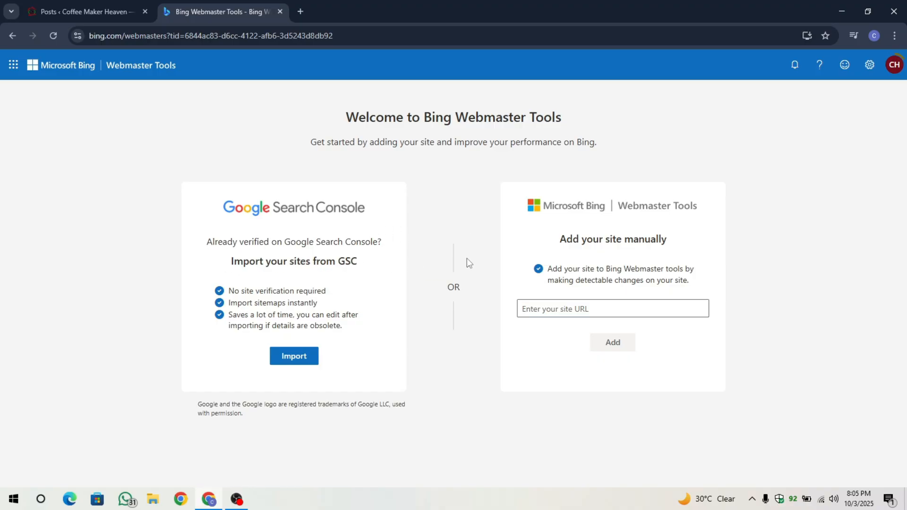
{"action": "mouse_move", "coordinate": [556, 240]}
{"action": "left_mouse_down"}
{"action": "mouse_move", "coordinate": [696, 240]}
{"action": "mouse_move", "coordinate": [551, 241]}
{"action": "left_mouse_up"}
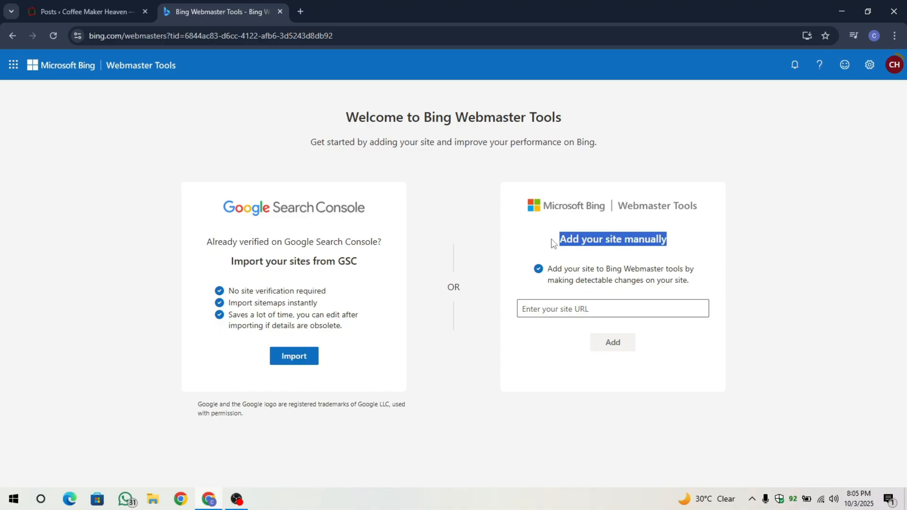
{"action": "left_click", "coordinate": [492, 236]}
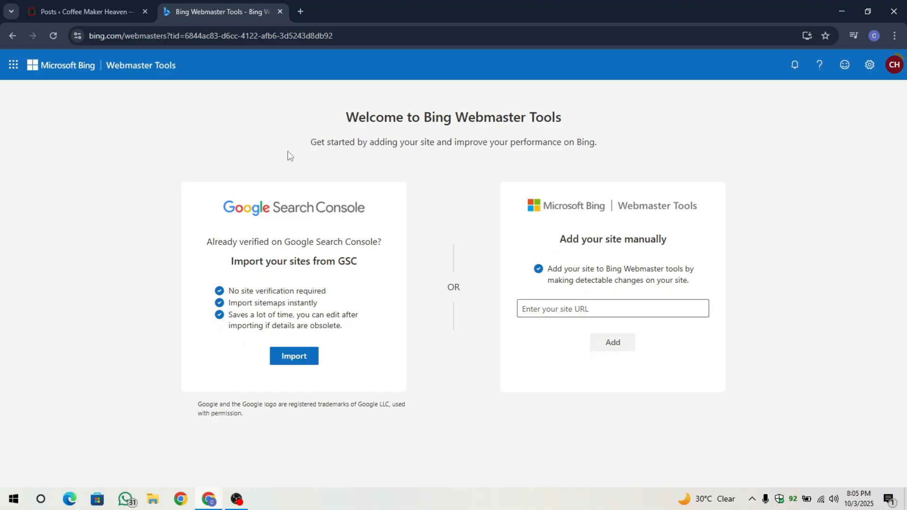
{"action": "left_click", "coordinate": [116, 13]}
{"action": "left_click_drag", "start_coordinate": [175, 38], "coordinate": [90, 35]}
{"action": "key", "text": "ctrl+c"}
{"action": "left_click", "coordinate": [271, 1]}
{"action": "left_click", "coordinate": [644, 307]}
{"action": "key", "text": "ctrl+v"}
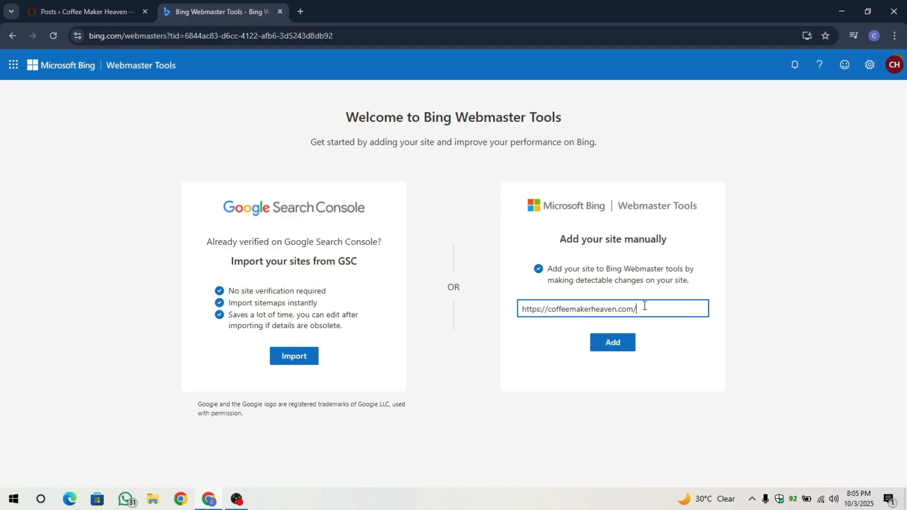
{"action": "left_click", "coordinate": [624, 347]}
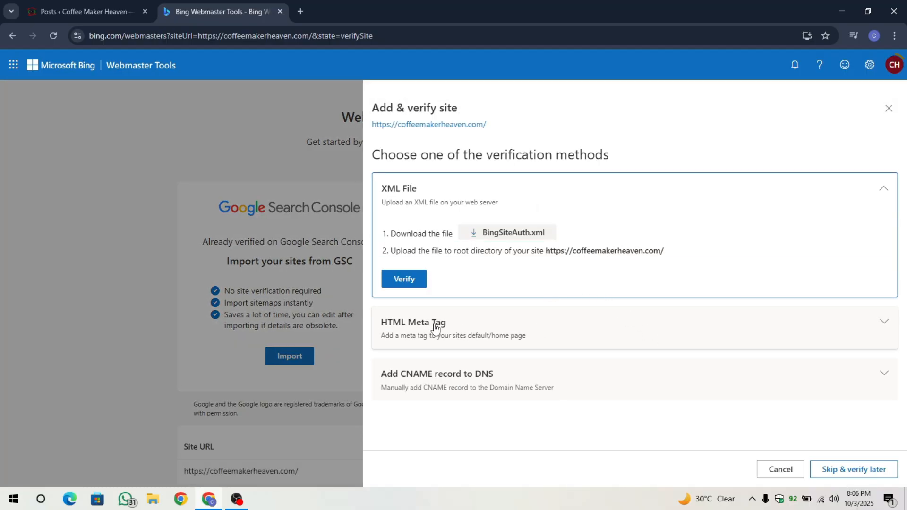
Go through the site verification methods and copy the meta tag offered by the HTML Meta Tag method
{"action": "left_click", "coordinate": [447, 323]}
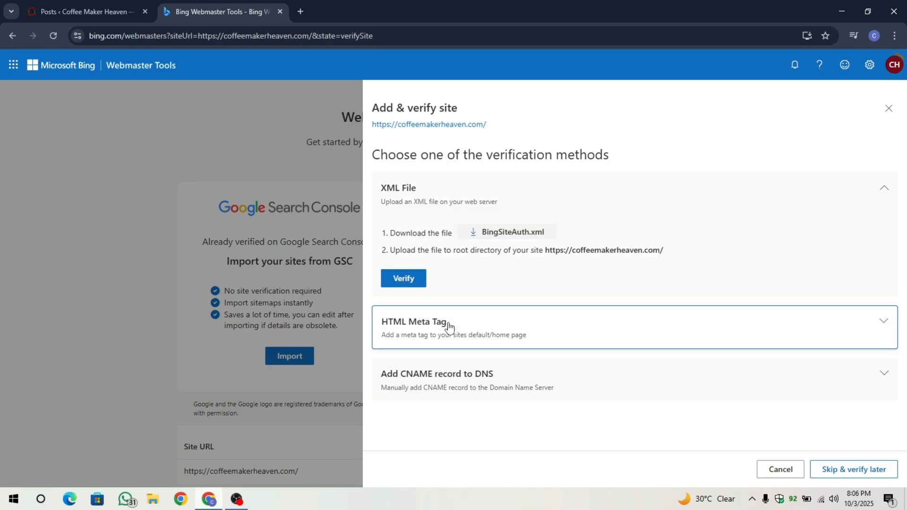
{"action": "left_click", "coordinate": [456, 418]}
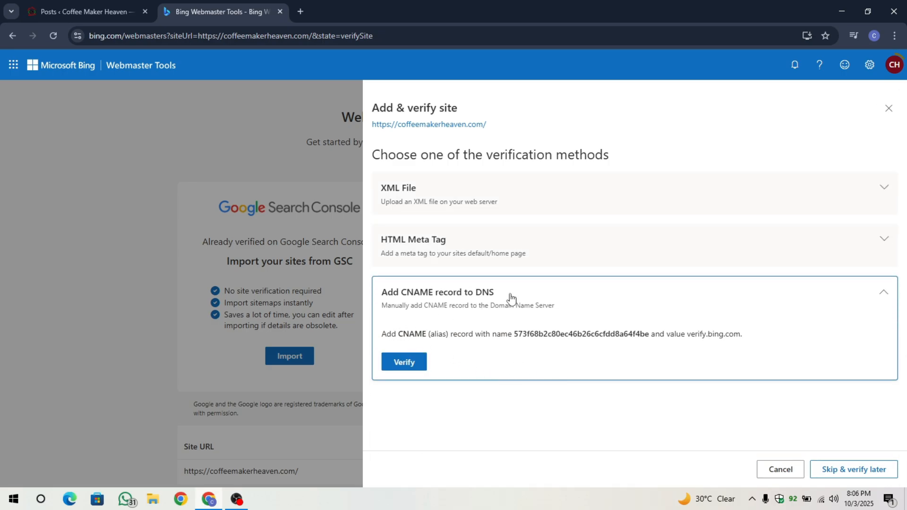
{"action": "left_click", "coordinate": [534, 259]}
{"action": "left_click_drag", "start_coordinate": [379, 240], "coordinate": [445, 253]}
{"action": "left_click", "coordinate": [476, 255]}
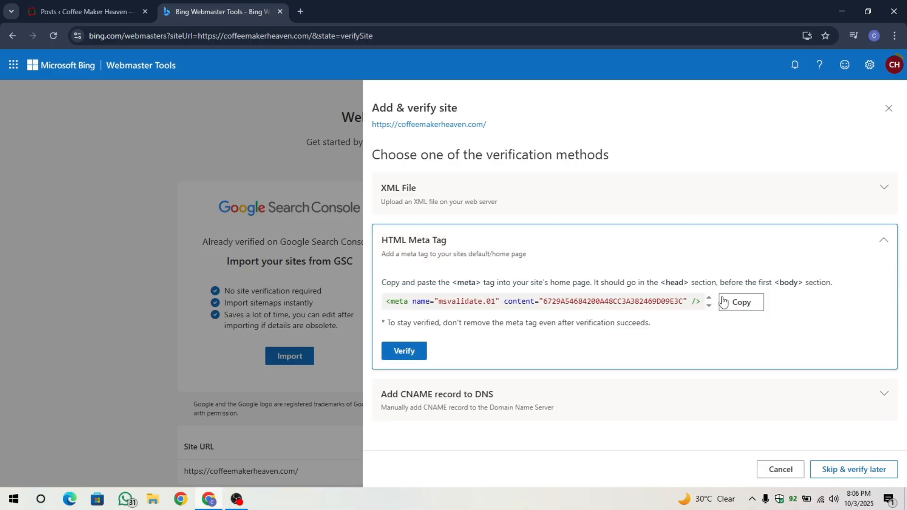
{"action": "left_click", "coordinate": [739, 308]}
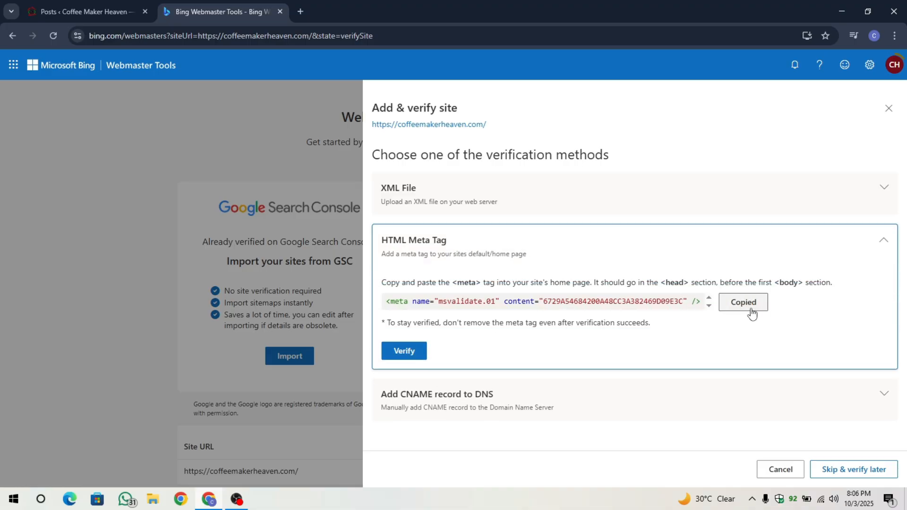
Switch to the WordPress admin and open the Webmaster Tools section of Rank Math SEO's General Settings
{"action": "left_click", "coordinate": [69, 4]}
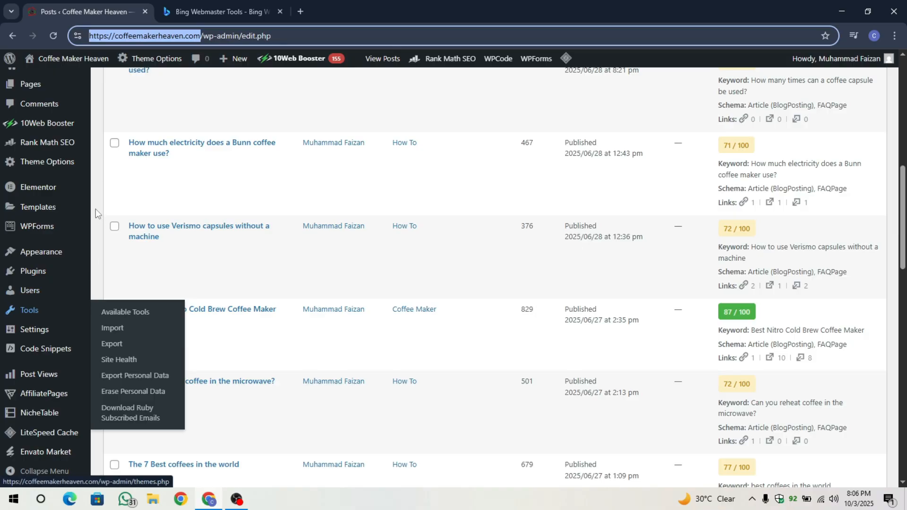
{"action": "mouse_move", "coordinate": [84, 289]}
{"action": "scroll", "coordinate": [84, 289], "scroll_direction": "up", "scroll_amount": 2}
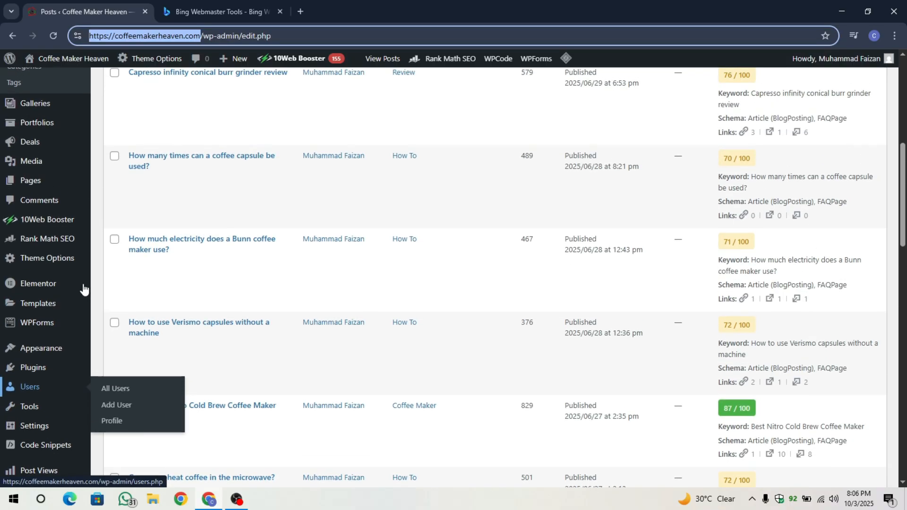
{"action": "mouse_move", "coordinate": [69, 241]}
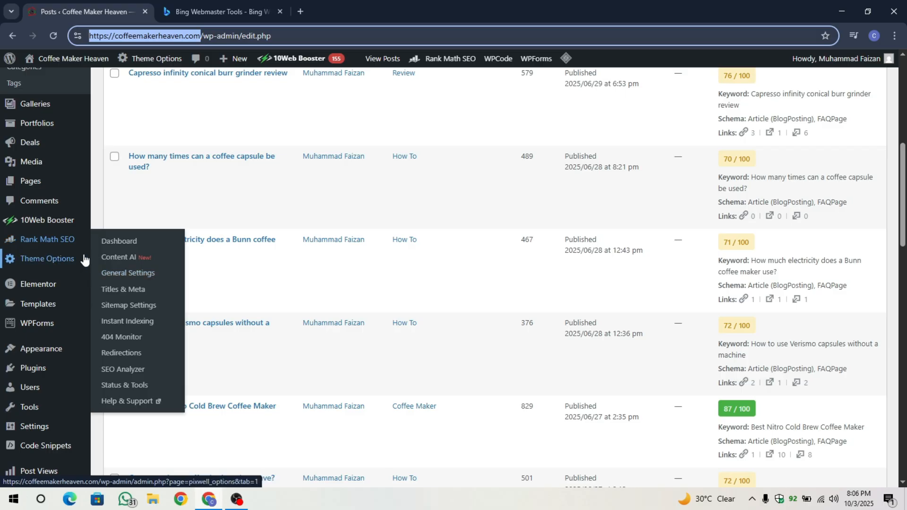
{"action": "left_click", "coordinate": [128, 274]}
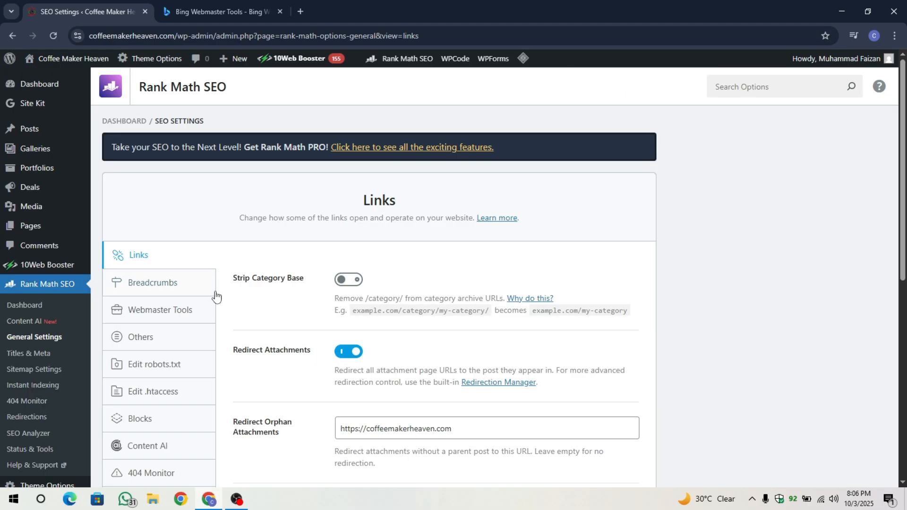
{"action": "scroll", "coordinate": [216, 297], "scroll_direction": "down", "scroll_amount": 1}
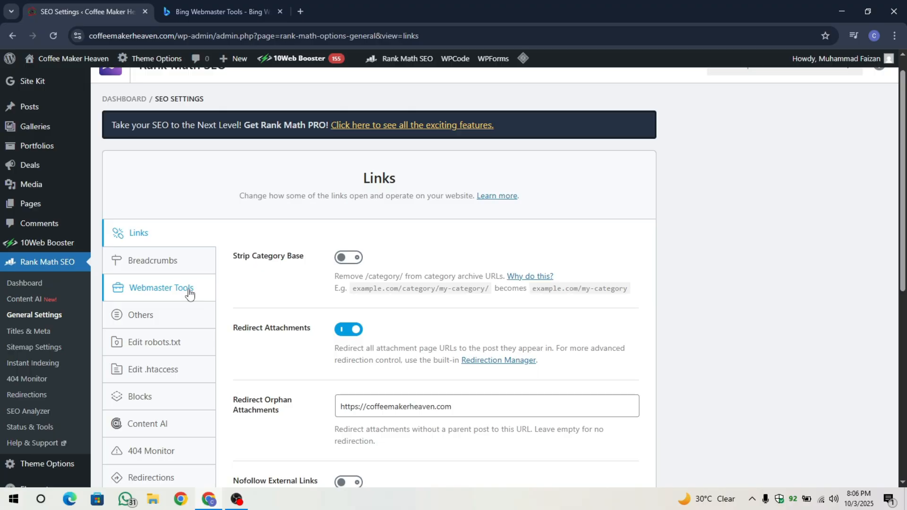
{"action": "left_click", "coordinate": [189, 293]}
Examine the verification fields for Google Search Console, Bing, Baidu, Yandex and Pinterest in the Webmaster Tools settings
{"action": "scroll", "coordinate": [245, 290], "scroll_direction": "down", "scroll_amount": 2}
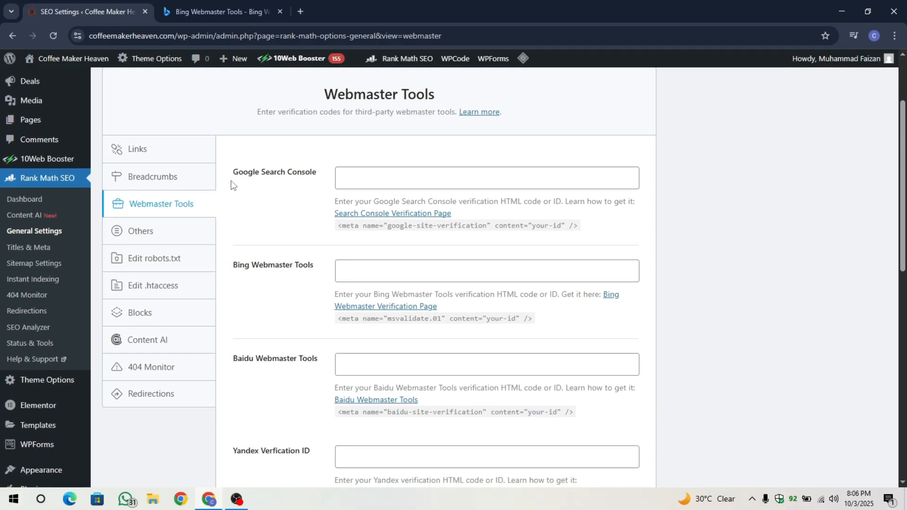
{"action": "left_click_drag", "start_coordinate": [231, 185], "coordinate": [316, 185]}
{"action": "scroll", "coordinate": [317, 188], "scroll_direction": "down", "scroll_amount": 2}
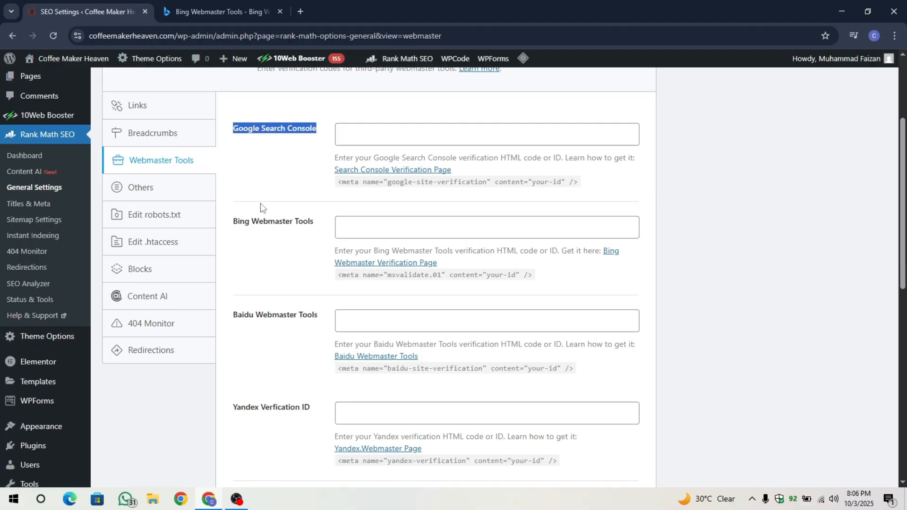
{"action": "left_click_drag", "start_coordinate": [237, 221], "coordinate": [297, 245]}
{"action": "left_click_drag", "start_coordinate": [230, 314], "coordinate": [320, 314]}
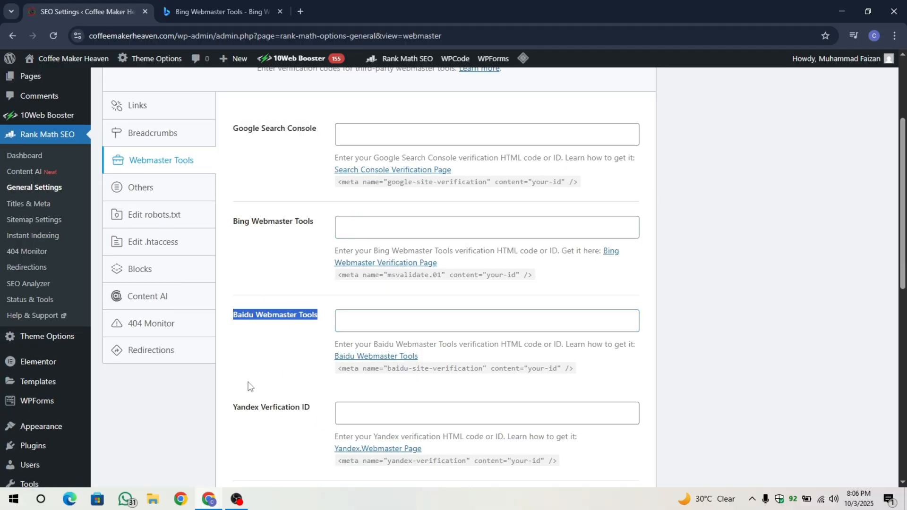
{"action": "left_click_drag", "start_coordinate": [236, 406], "coordinate": [305, 407]}
{"action": "left_click", "coordinate": [305, 407]}
{"action": "scroll", "coordinate": [307, 378], "scroll_direction": "down", "scroll_amount": 2}
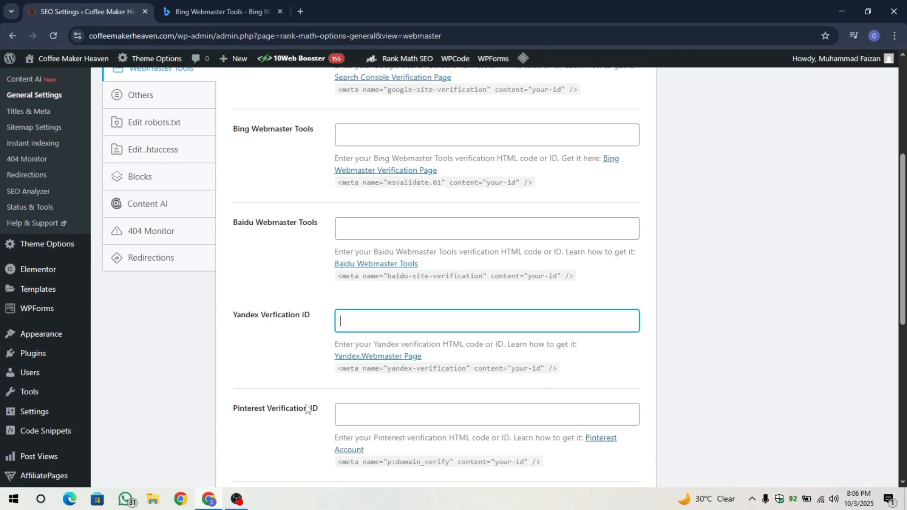
{"action": "scroll", "coordinate": [287, 239], "scroll_direction": "up", "scroll_amount": 2}
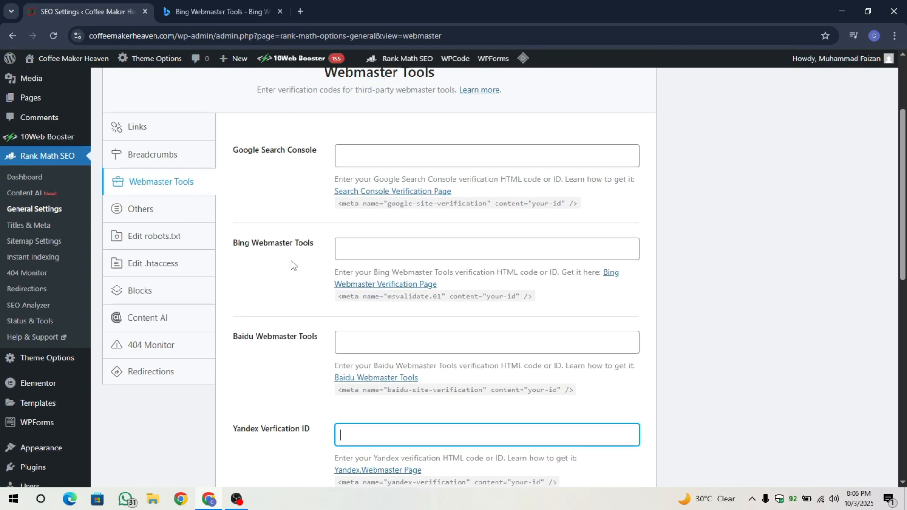
{"action": "scroll", "coordinate": [292, 362], "scroll_direction": "down", "scroll_amount": 2}
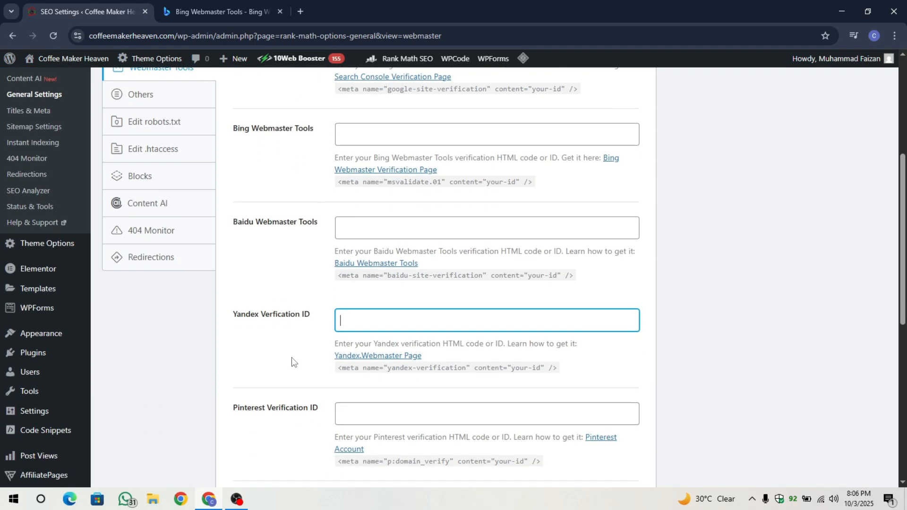
{"action": "scroll", "coordinate": [291, 362], "scroll_direction": "up", "scroll_amount": 2}
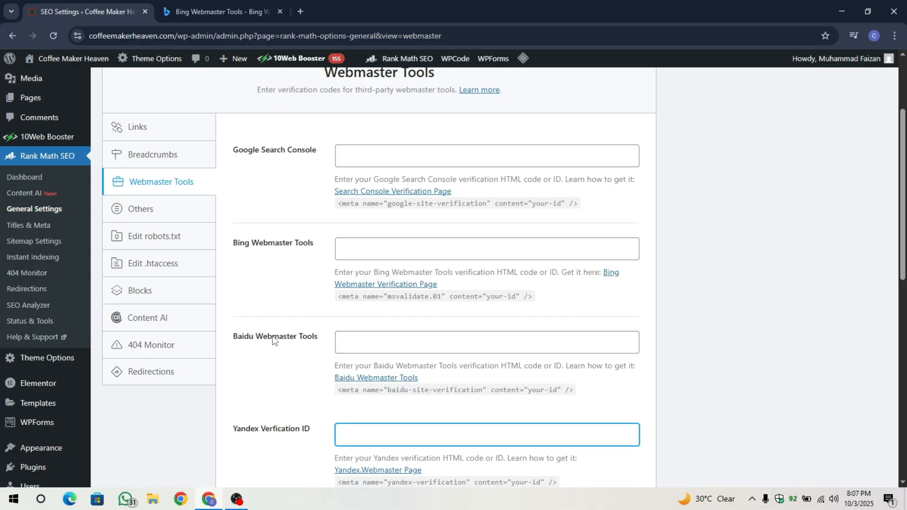
{"action": "scroll", "coordinate": [273, 340], "scroll_direction": "down", "scroll_amount": 5}
{"action": "scroll", "coordinate": [273, 348], "scroll_direction": "up", "scroll_amount": 3}
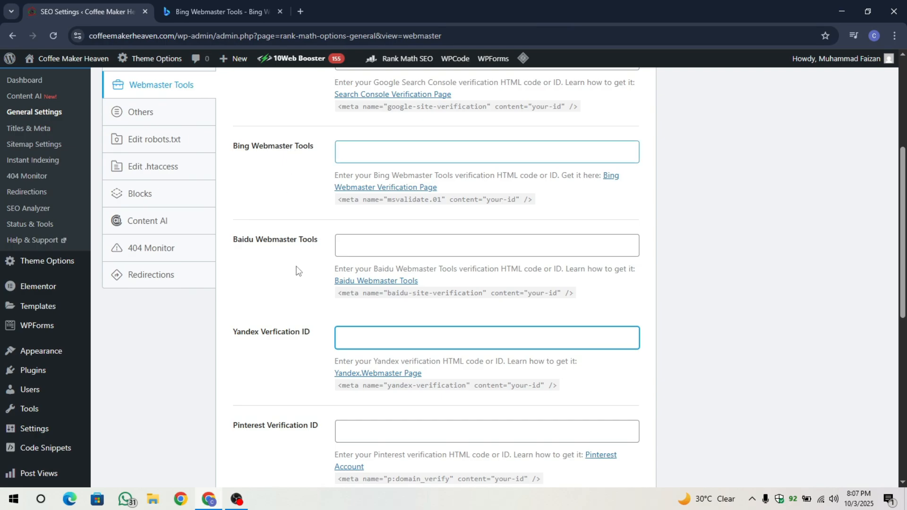
Paste the copied Bing verification meta tag into the Bing Webmaster Tools field of Rank Math and save the settings
{"action": "scroll", "coordinate": [296, 320], "scroll_direction": "up", "scroll_amount": 1}
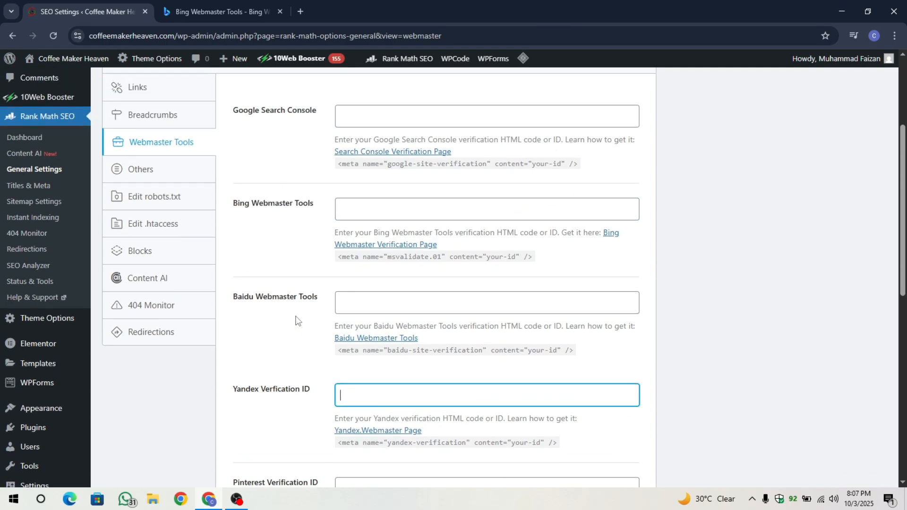
{"action": "scroll", "coordinate": [263, 218], "scroll_direction": "up", "scroll_amount": 1}
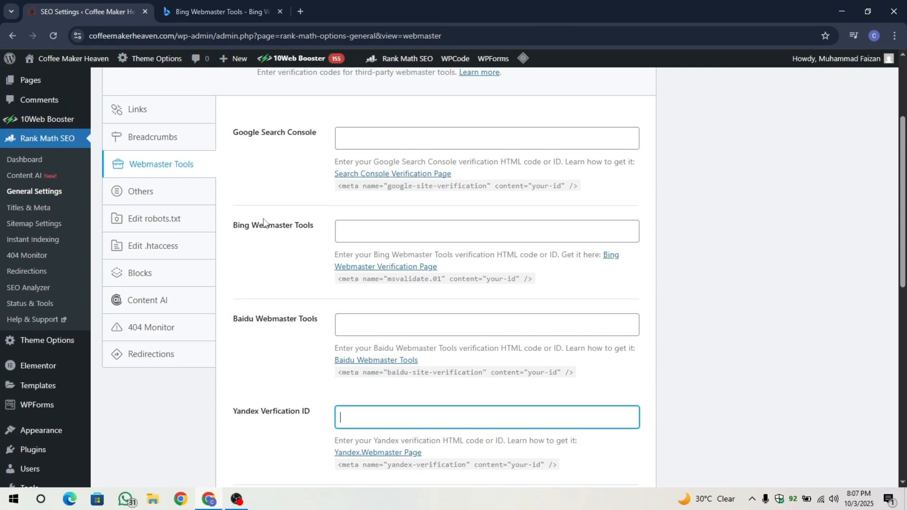
{"action": "left_click_drag", "start_coordinate": [235, 226], "coordinate": [315, 225]}
{"action": "left_click", "coordinate": [373, 233]}
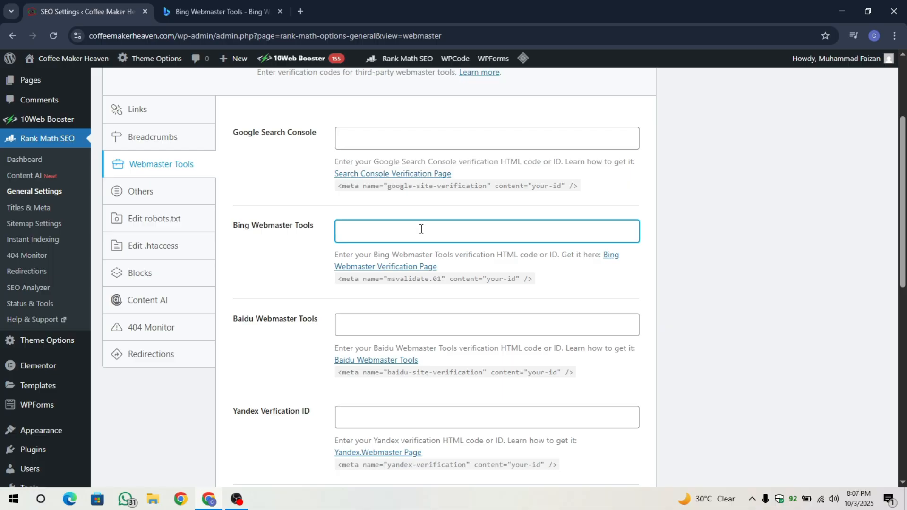
{"action": "type", "text": "<meta name=\"msvalidate.01\" content=\"6729A54684200A48CC3A382469D09E3C\" />"}
{"action": "left_click", "coordinate": [218, 11]}
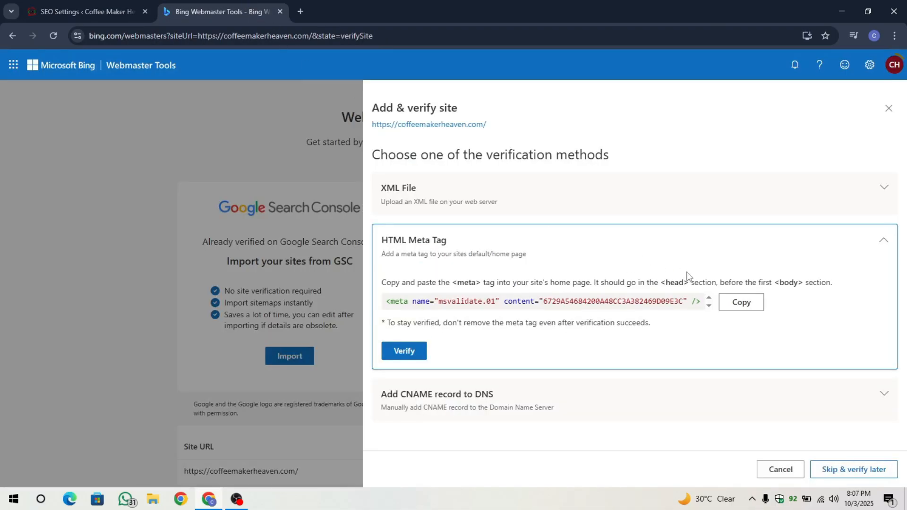
{"action": "left_click", "coordinate": [87, 12]}
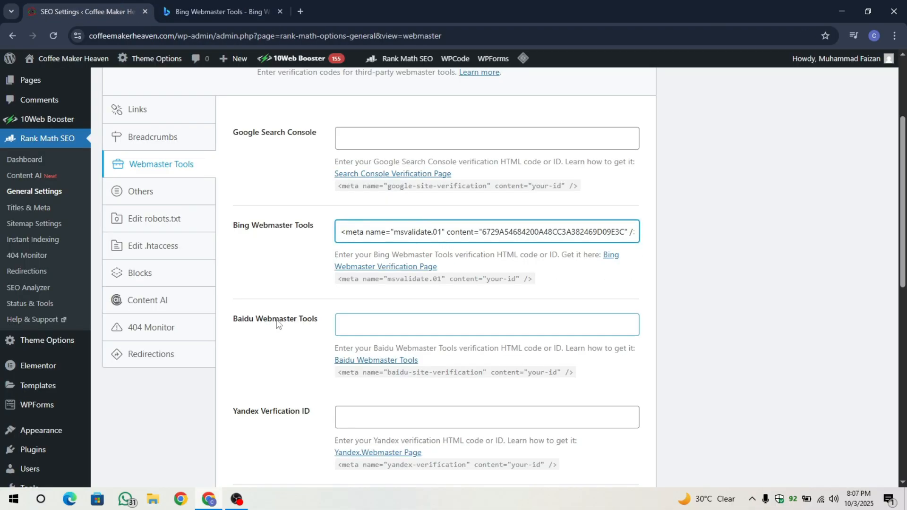
{"action": "scroll", "coordinate": [276, 323], "scroll_direction": "down", "scroll_amount": 8}
{"action": "left_click", "coordinate": [599, 419]}
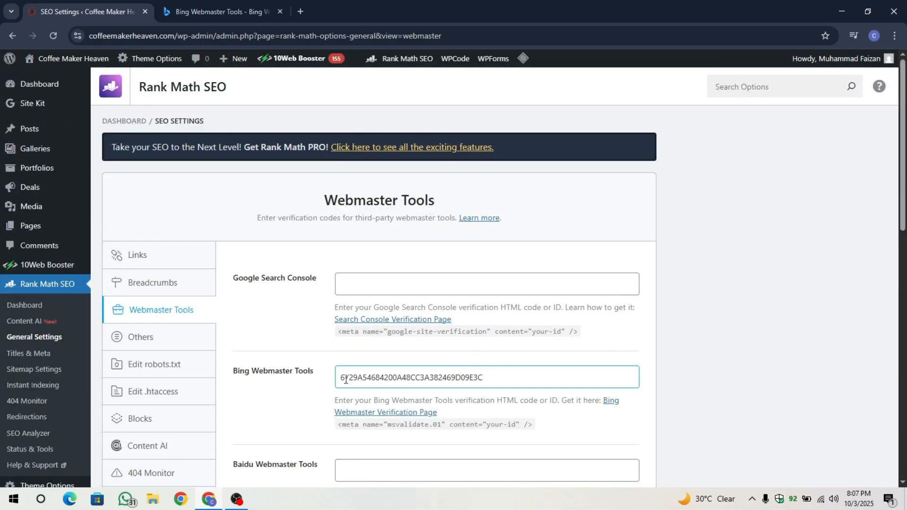
Switch to Bing Webmaster Tools, try to verify the site with the HTML Meta Tag method, and read the response
{"action": "left_click", "coordinate": [217, 12]}
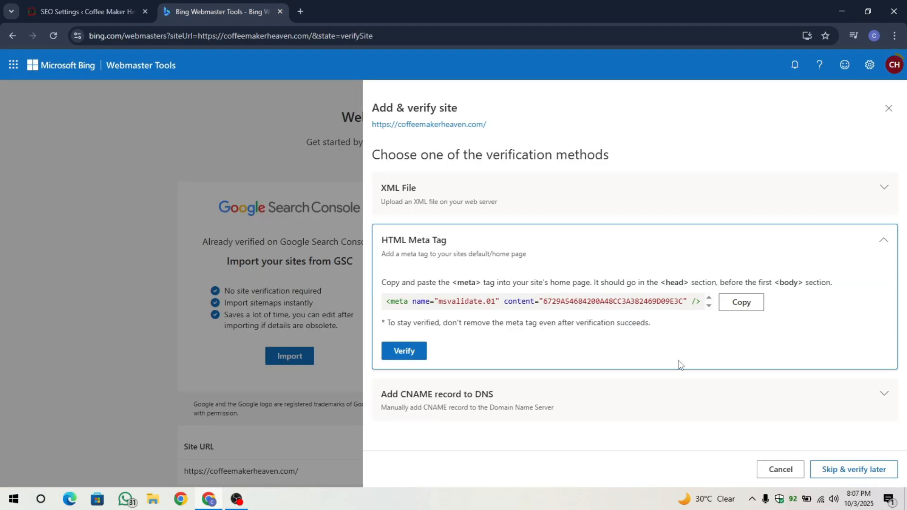
{"action": "left_click", "coordinate": [396, 351]}
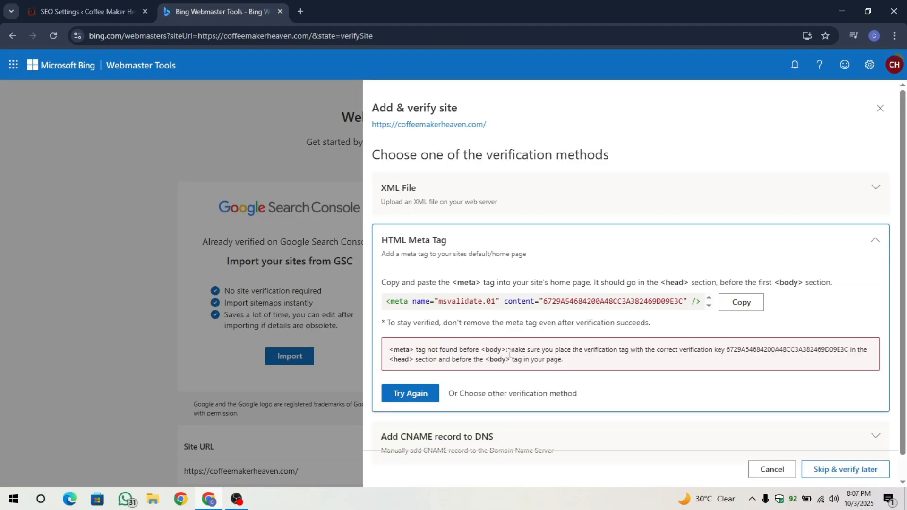
{"action": "scroll", "coordinate": [509, 353], "scroll_direction": "down", "scroll_amount": 1}
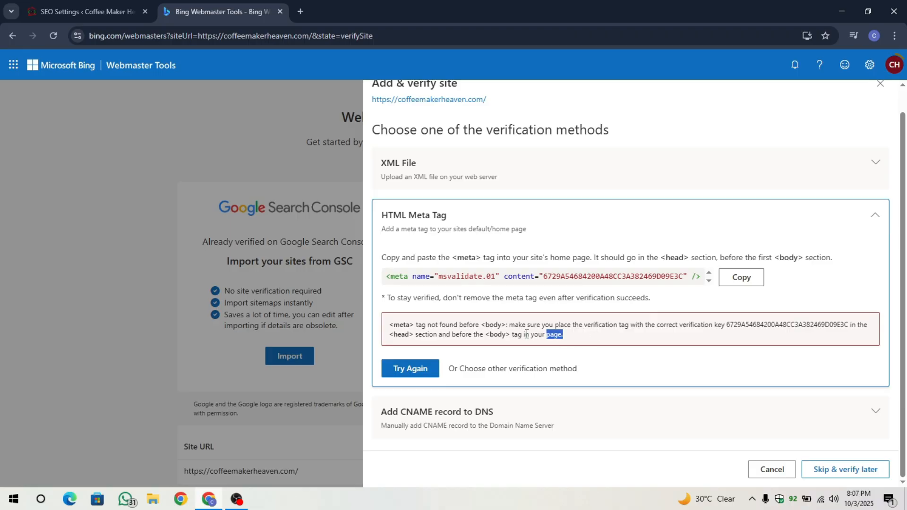
{"action": "left_click_drag", "start_coordinate": [564, 334], "coordinate": [625, 333]}
{"action": "left_click", "coordinate": [390, 325]}
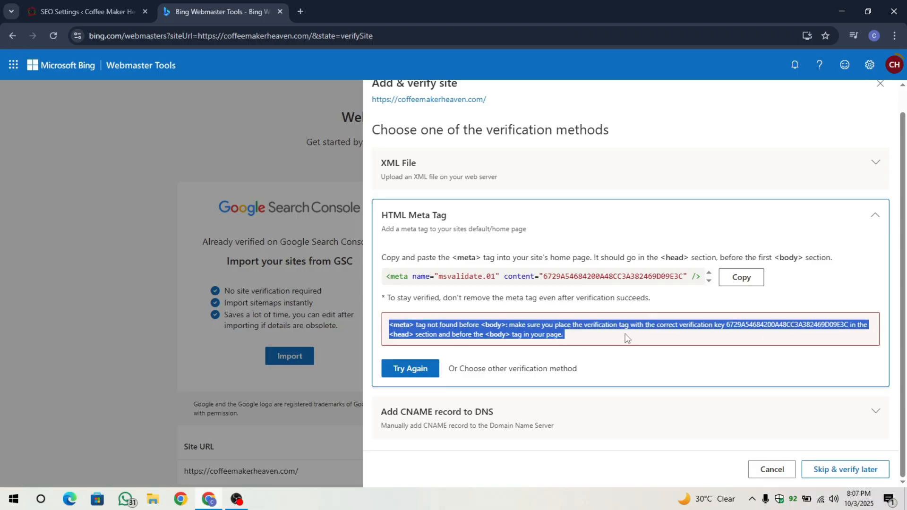
{"action": "left_click", "coordinate": [625, 333]}
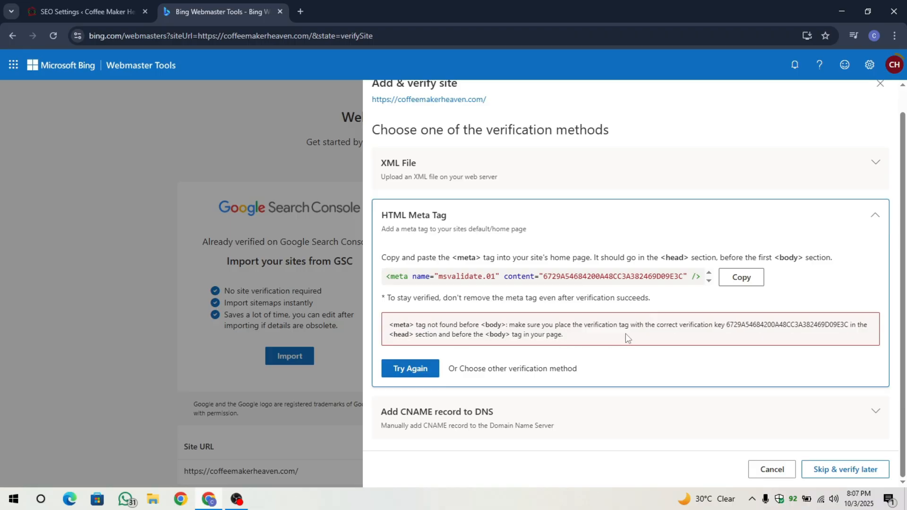
Expand the Add CNAME record to DNS verification method and review the record name and value it requires
{"action": "left_click", "coordinate": [497, 406]}
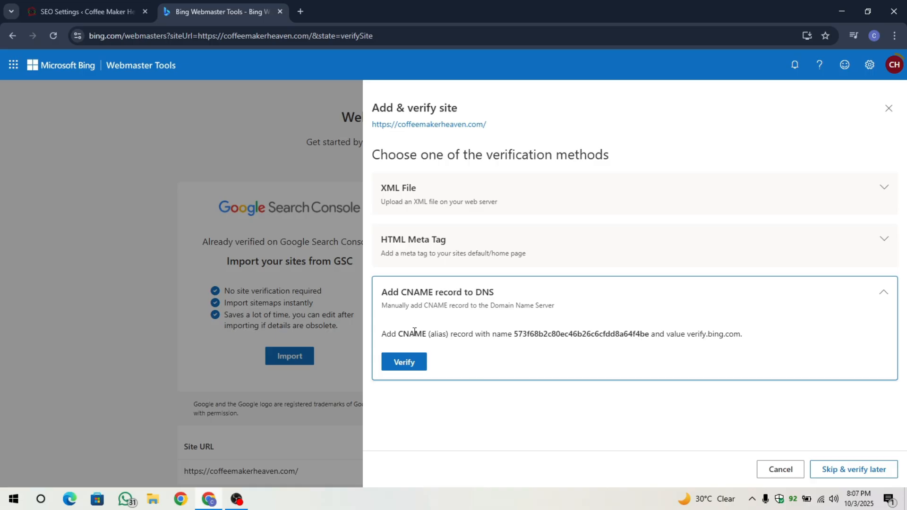
{"action": "left_click_drag", "start_coordinate": [376, 302], "coordinate": [505, 304]}
{"action": "left_click", "coordinate": [505, 302]}
{"action": "left_click_drag", "start_coordinate": [515, 338], "coordinate": [760, 339]}
{"action": "left_click", "coordinate": [757, 339]}
Open the bookmarked Cloudflare dashboard in a new tab, log in with the saved credentials, and dismiss the new sidebar notice
{"action": "left_click", "coordinate": [300, 11]}
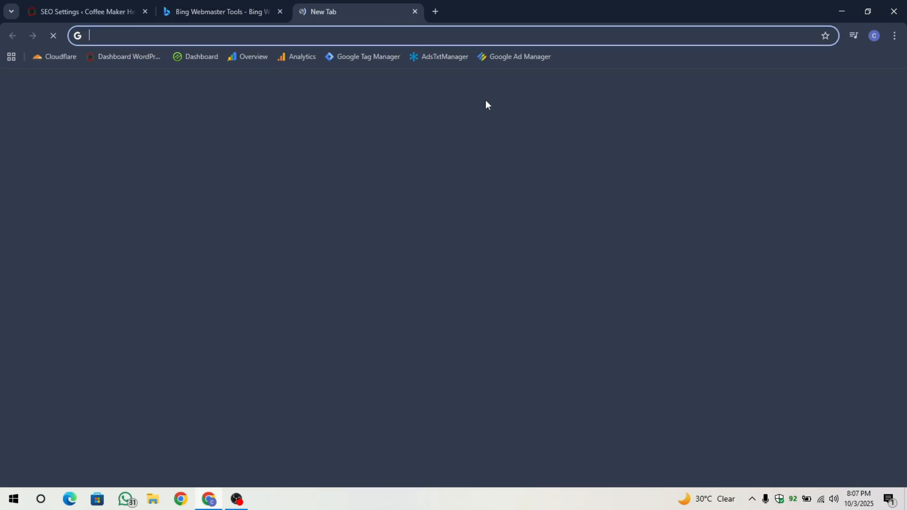
{"action": "left_click", "coordinate": [38, 59]}
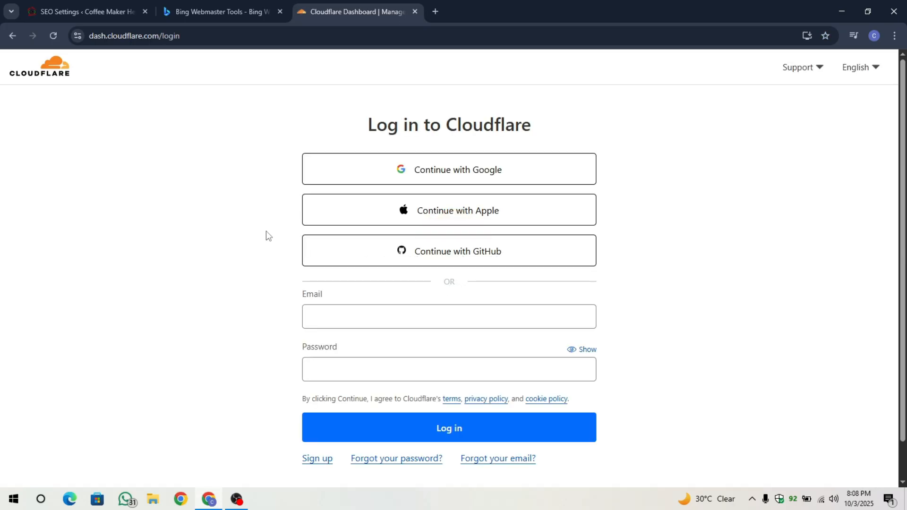
{"action": "scroll", "coordinate": [339, 326], "scroll_direction": "down", "scroll_amount": 2}
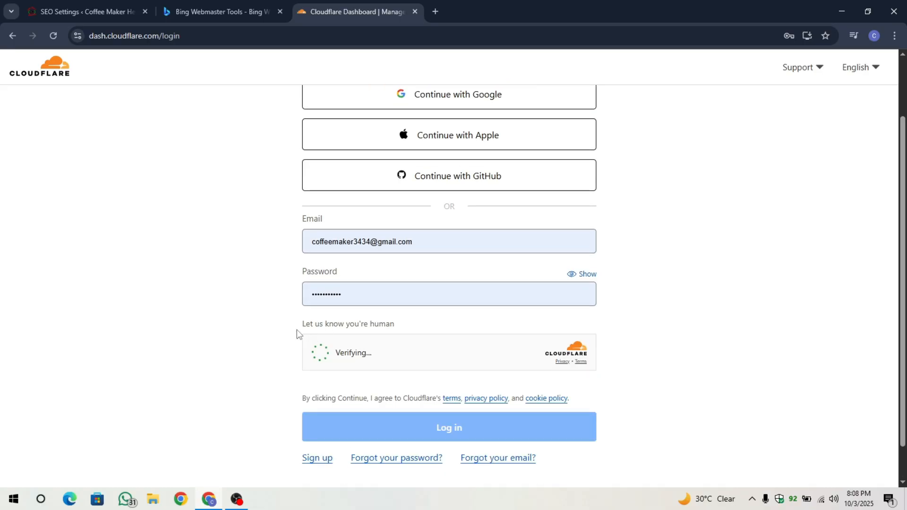
{"action": "scroll", "coordinate": [246, 281], "scroll_direction": "down", "scroll_amount": 1}
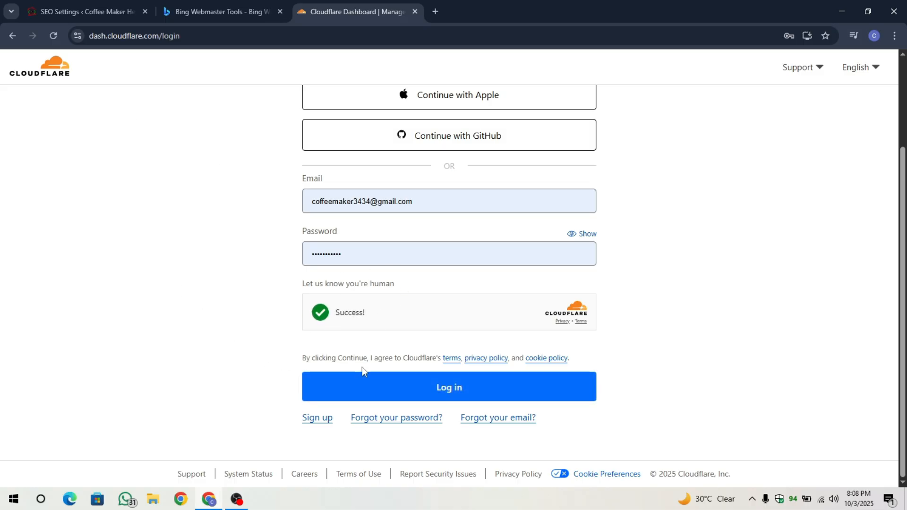
{"action": "left_click", "coordinate": [350, 384]}
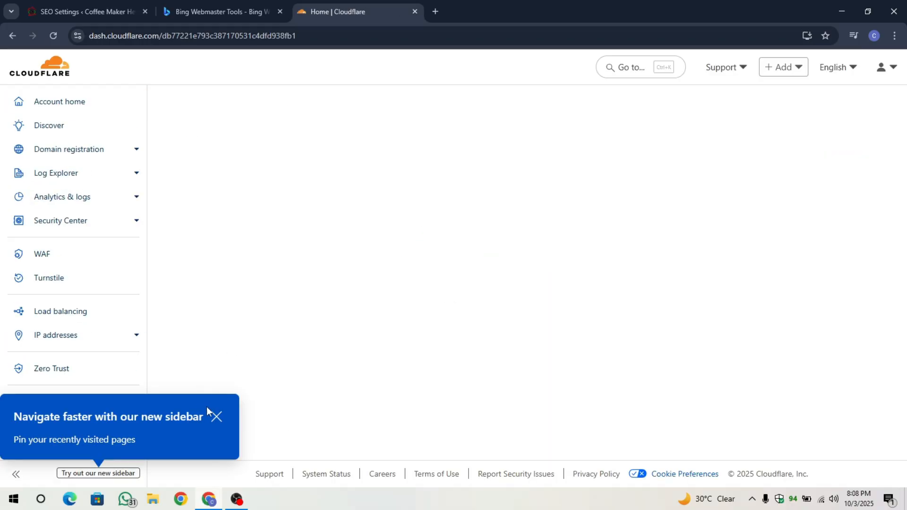
{"action": "left_click", "coordinate": [214, 416]}
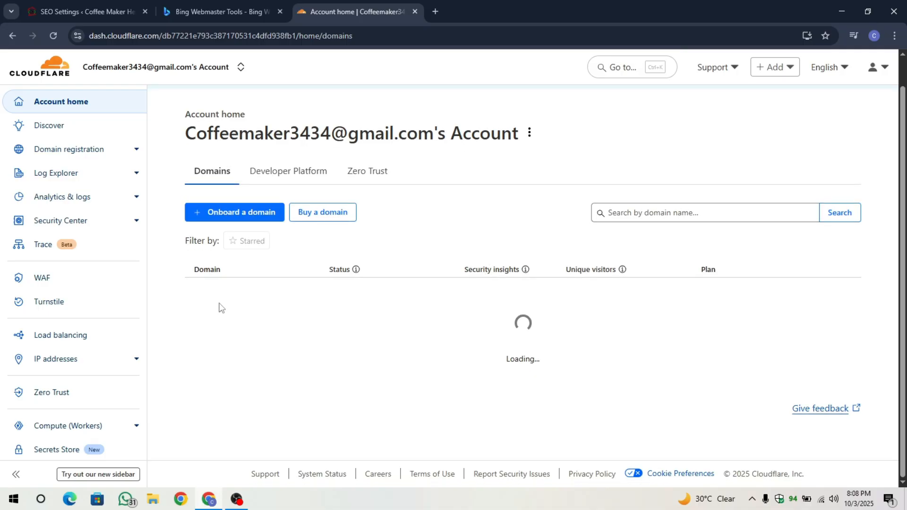
Open the DNS records of the coffeemakerheaven.com domain in Cloudflare and look over the existing records
{"action": "left_click", "coordinate": [238, 318]}
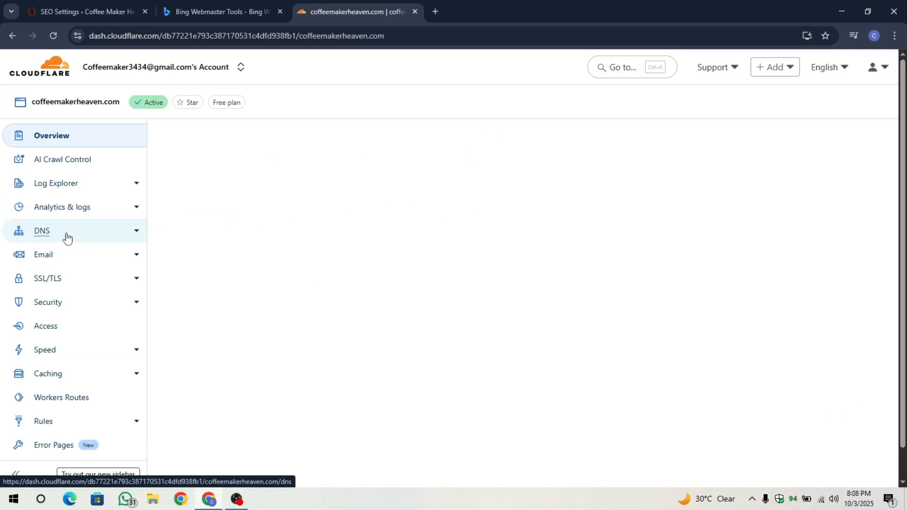
{"action": "left_click", "coordinate": [66, 238]}
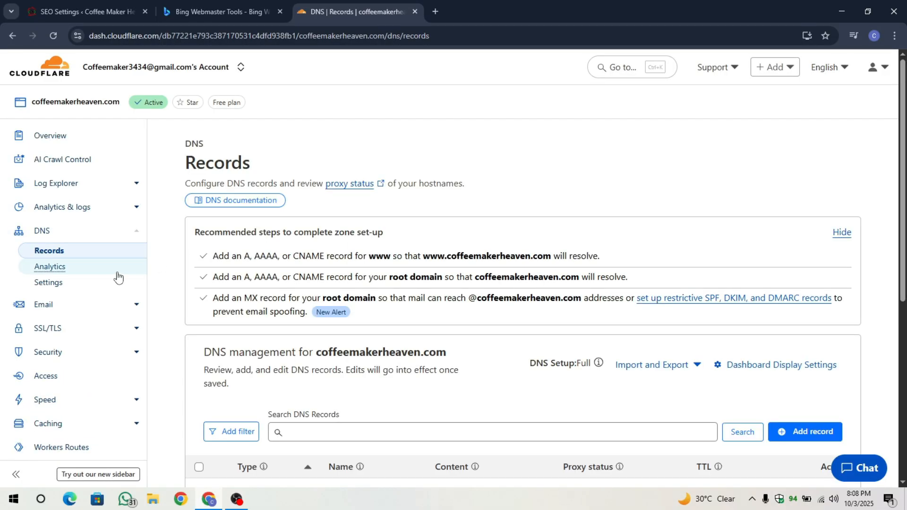
{"action": "scroll", "coordinate": [298, 304], "scroll_direction": "down", "scroll_amount": 7}
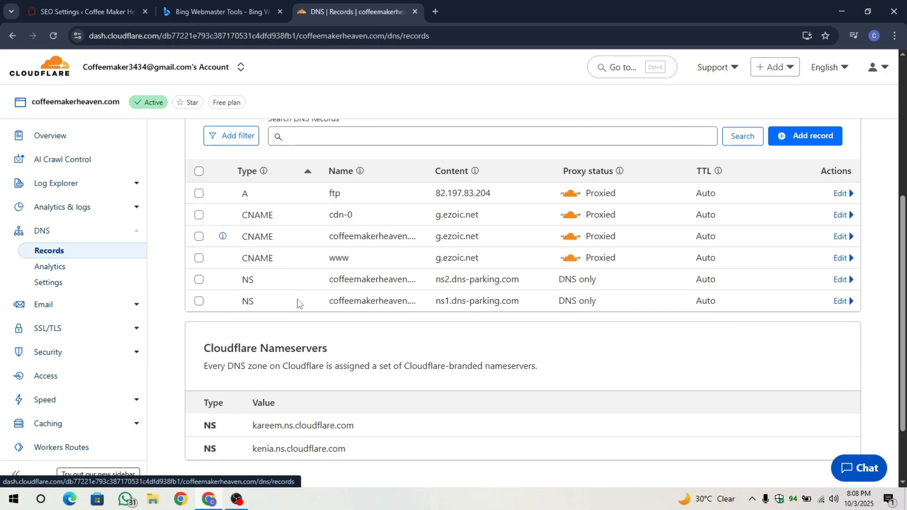
{"action": "scroll", "coordinate": [520, 248], "scroll_direction": "up", "scroll_amount": 2}
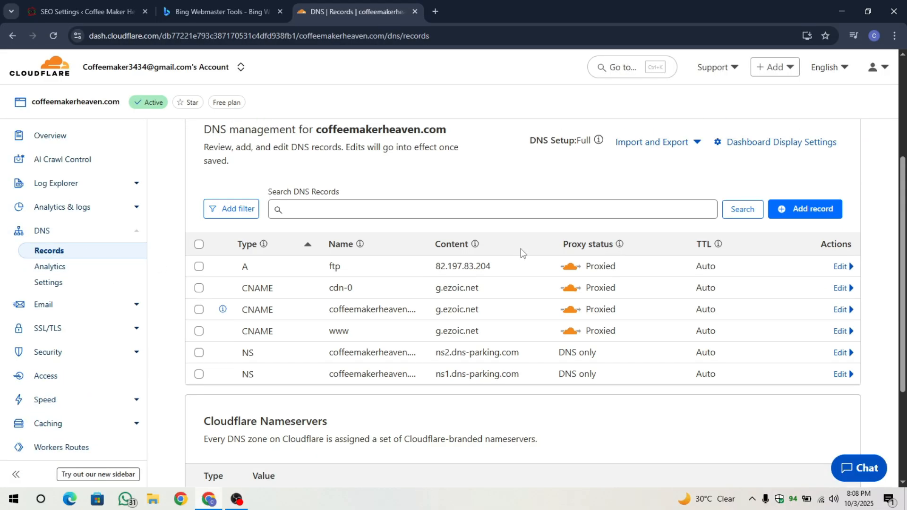
Start a new DNS record and set its type to CNAME, checking the required type in Bing's verification instructions
{"action": "left_click", "coordinate": [792, 213]}
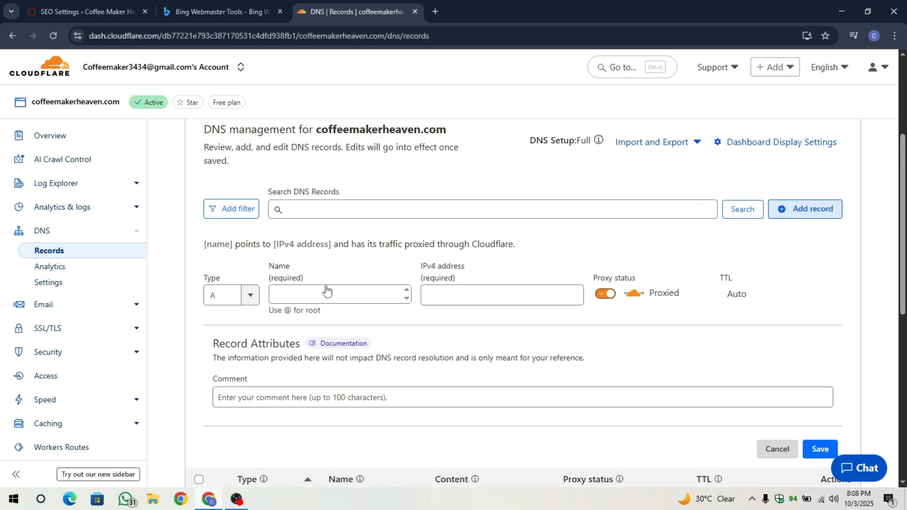
{"action": "left_click", "coordinate": [254, 298]}
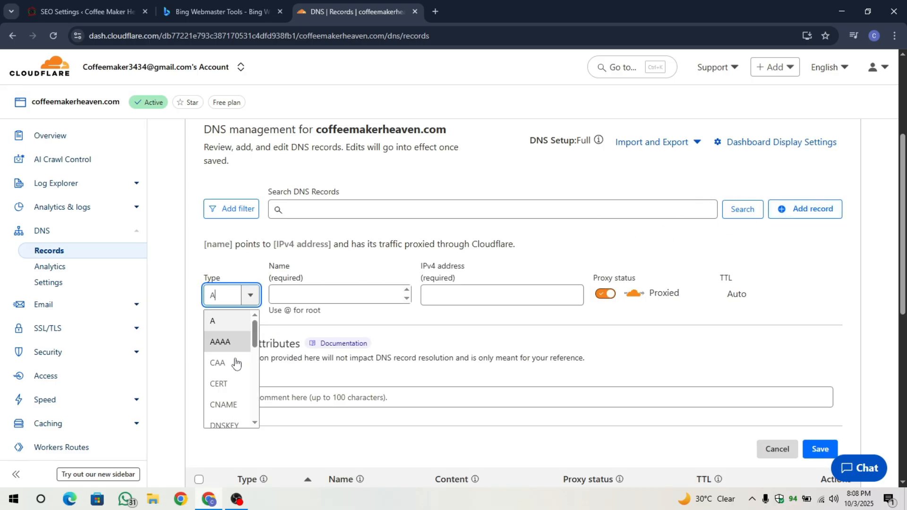
{"action": "left_click", "coordinate": [222, 11]}
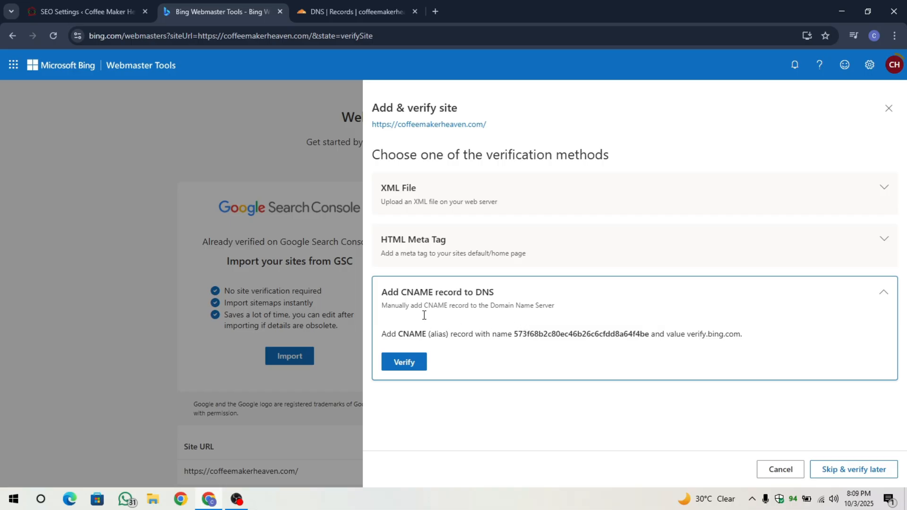
{"action": "left_click", "coordinate": [390, 4]}
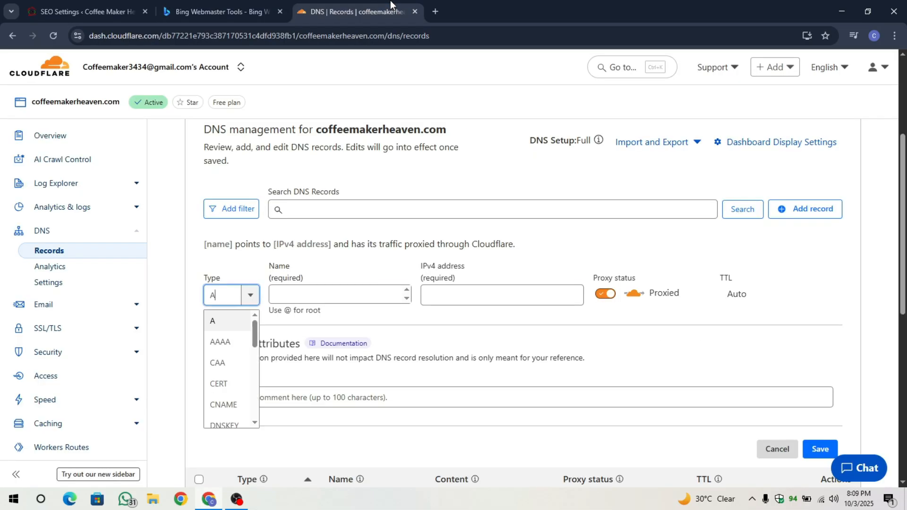
{"action": "left_click", "coordinate": [233, 405]}
Copy the CNAME verification name from Bing Webmaster Tools and paste it as the new record's name in Cloudflare
{"action": "left_click", "coordinate": [270, 5]}
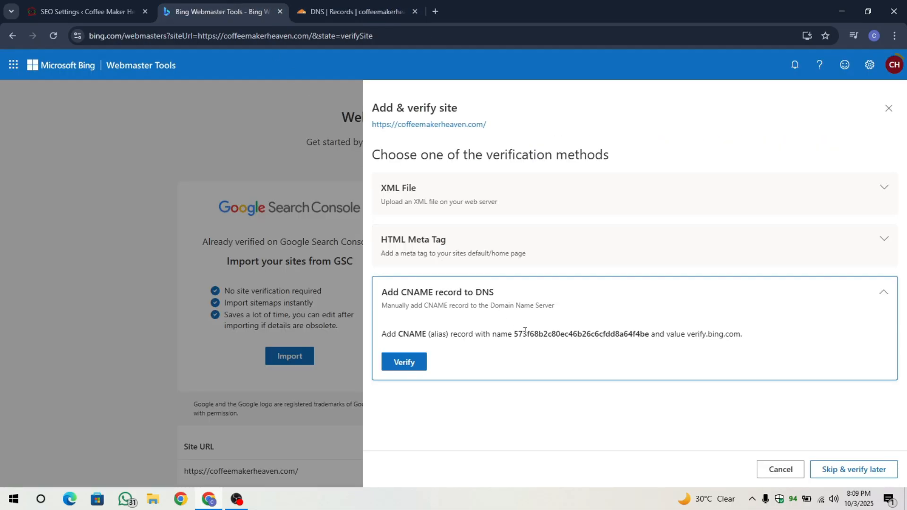
{"action": "double_click", "coordinate": [497, 338]}
{"action": "left_click", "coordinate": [512, 333]}
{"action": "left_click_drag", "start_coordinate": [515, 334], "coordinate": [650, 332]}
{"action": "key", "text": "ctrl+c"}
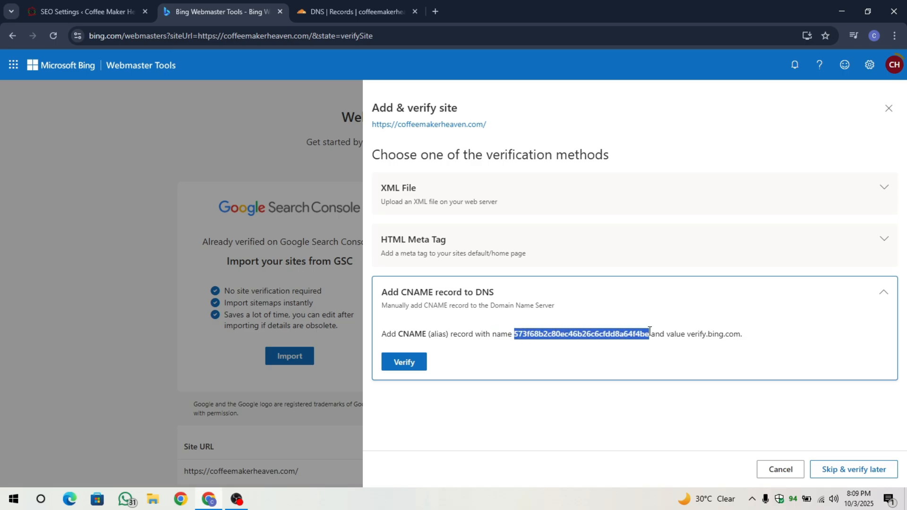
{"action": "left_click", "coordinate": [312, 10]}
{"action": "left_click", "coordinate": [480, 295]}
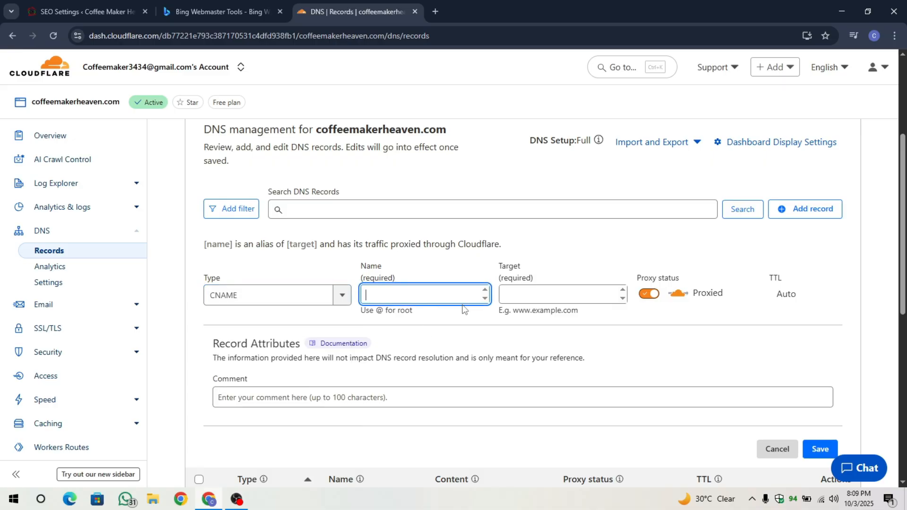
{"action": "key", "text": "ctrl+v"}
Copy the value verify.bing.com from Bing Webmaster Tools and paste it as the CNAME record's target in Cloudflare
{"action": "left_click", "coordinate": [225, 2]}
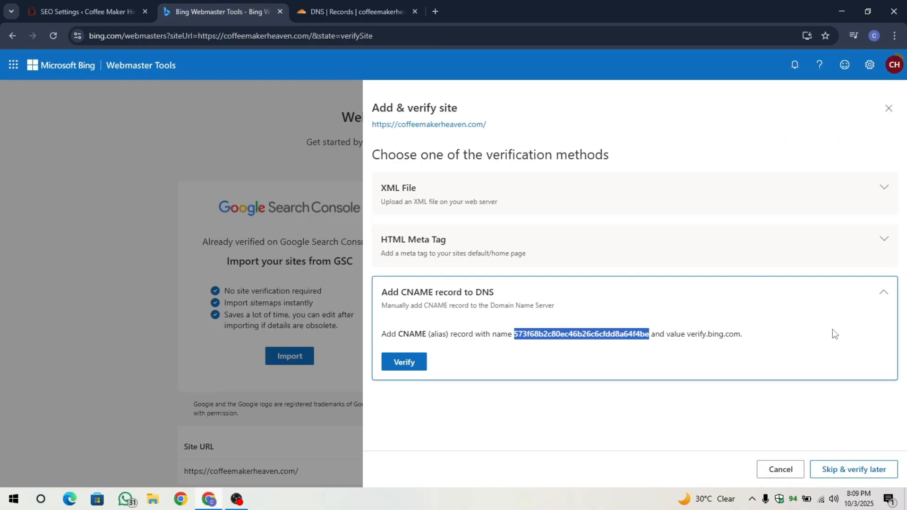
{"action": "left_click_drag", "start_coordinate": [666, 333], "coordinate": [741, 333]}
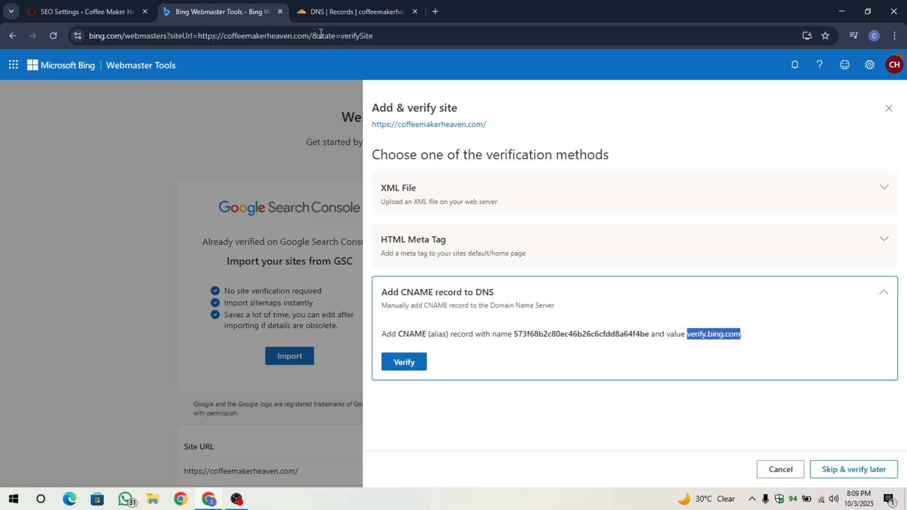
{"action": "key", "text": "ctrl+c"}
{"action": "left_click", "coordinate": [352, 11]}
{"action": "left_click", "coordinate": [564, 294]}
{"action": "key", "text": "ctrl+v"}
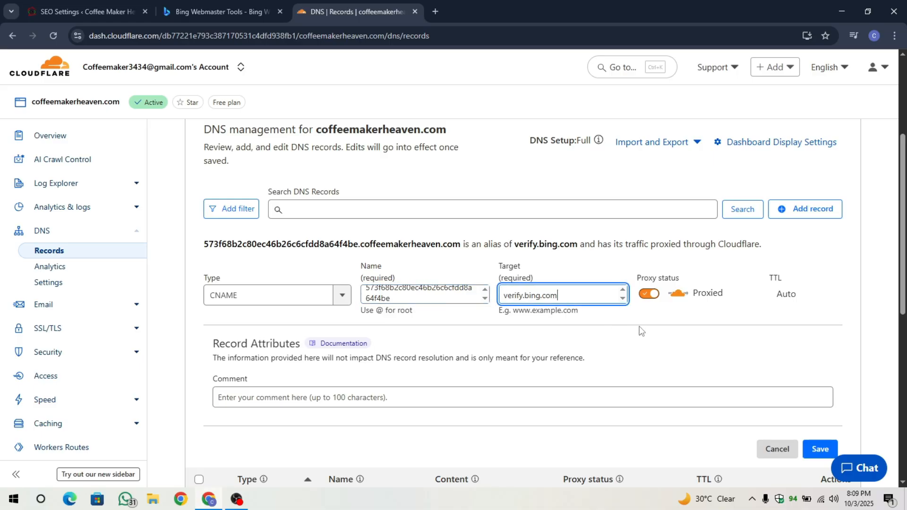
Turn off proxying so the new CNAME record is DNS only, and check its TTL setting
{"action": "left_click", "coordinate": [660, 340]}
{"action": "left_click_drag", "start_coordinate": [637, 278], "coordinate": [682, 280]}
{"action": "left_click", "coordinate": [664, 331]}
{"action": "left_click", "coordinate": [648, 294]}
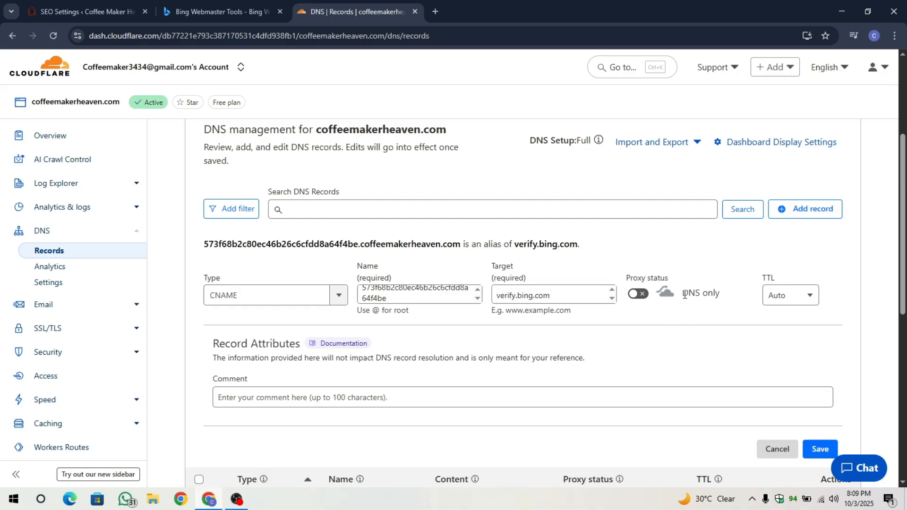
{"action": "left_click_drag", "start_coordinate": [711, 292], "coordinate": [682, 293]}
{"action": "left_click", "coordinate": [694, 336]}
{"action": "scroll", "coordinate": [697, 338], "scroll_direction": "down", "scroll_amount": 2}
{"action": "left_click_drag", "start_coordinate": [761, 187], "coordinate": [781, 188]}
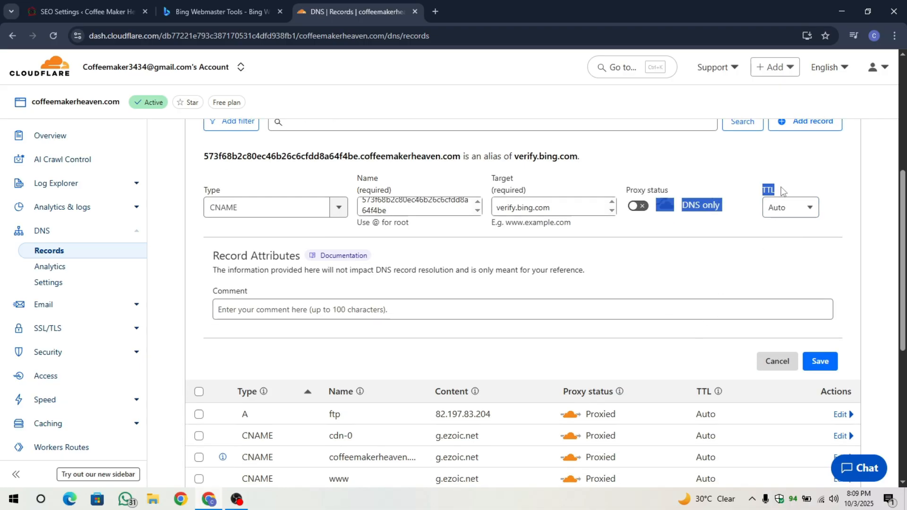
{"action": "left_click", "coordinate": [781, 188]}
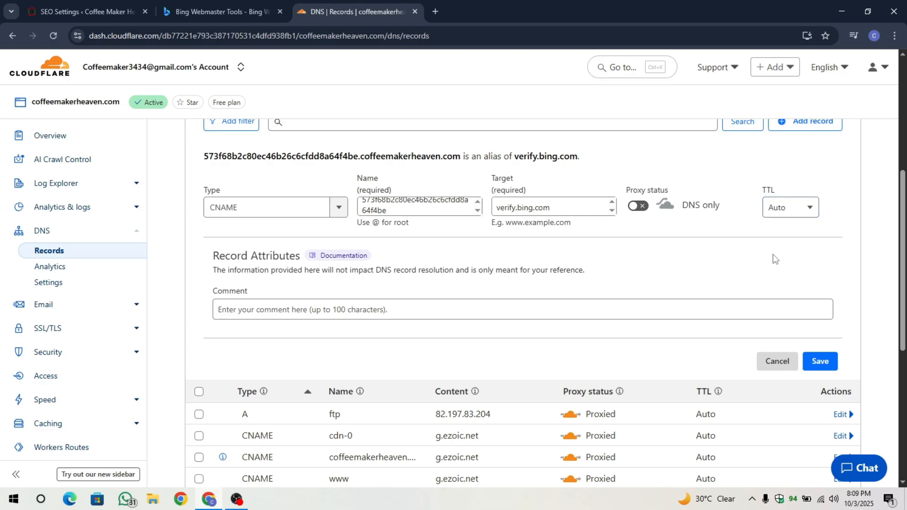
Save the new CNAME record for Bing verification and check its entry in the DNS records list
{"action": "left_click", "coordinate": [819, 361]}
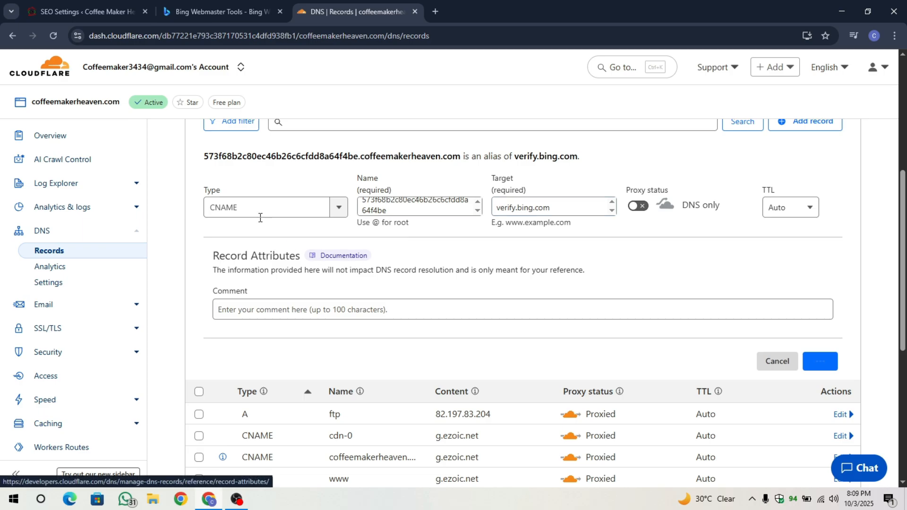
{"action": "scroll", "coordinate": [366, 265], "scroll_direction": "down", "scroll_amount": 2}
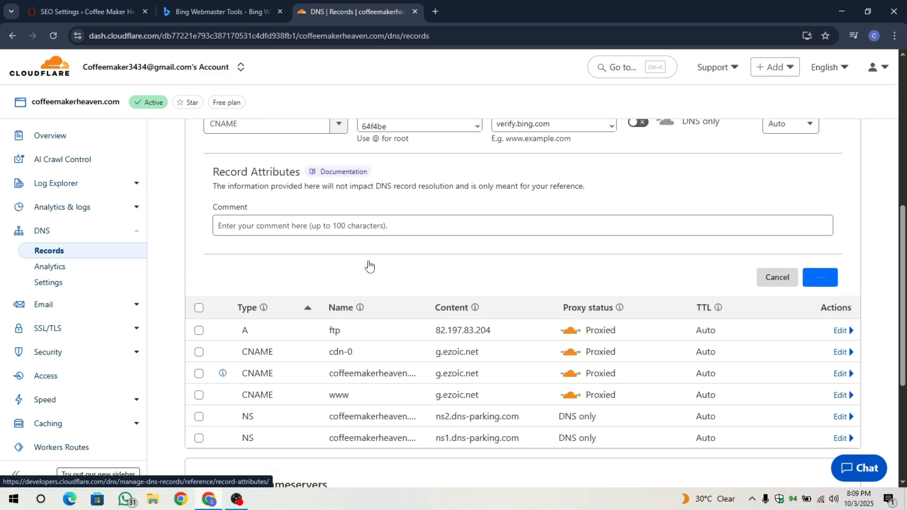
{"action": "scroll", "coordinate": [369, 267], "scroll_direction": "down", "scroll_amount": 1}
{"action": "scroll", "coordinate": [369, 267], "scroll_direction": "up", "scroll_amount": 1}
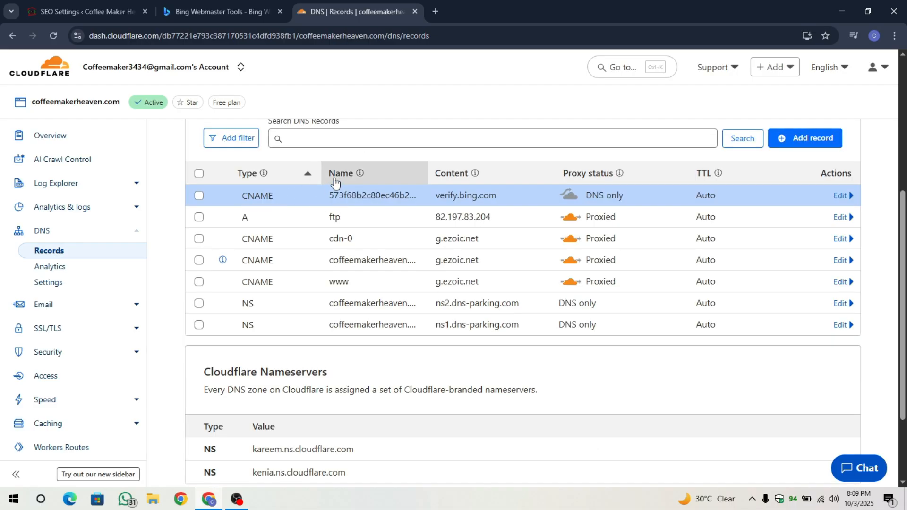
Switch to Bing Webmaster Tools and verify coffeemakerheaven.com with the CNAME method, retrying the verification and reloading the page
{"action": "left_click", "coordinate": [217, 11]}
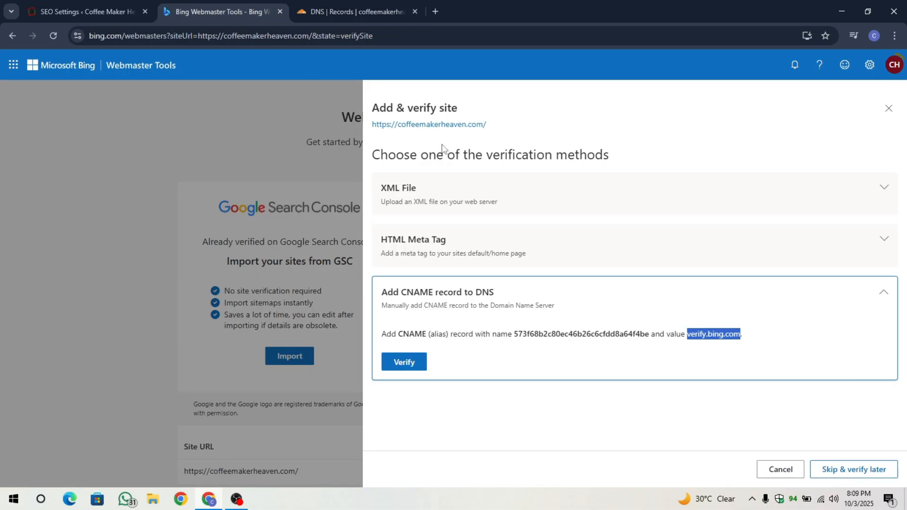
{"action": "left_click", "coordinate": [405, 365]}
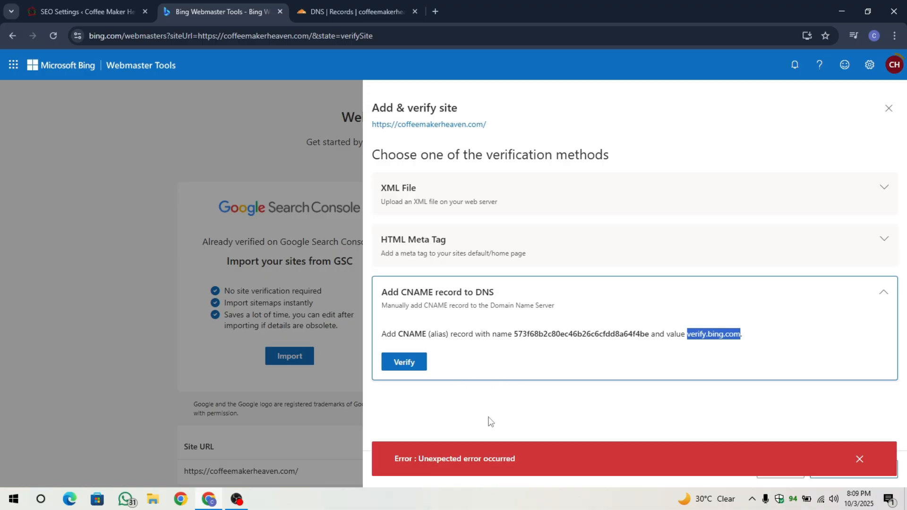
{"action": "left_click", "coordinate": [404, 363]}
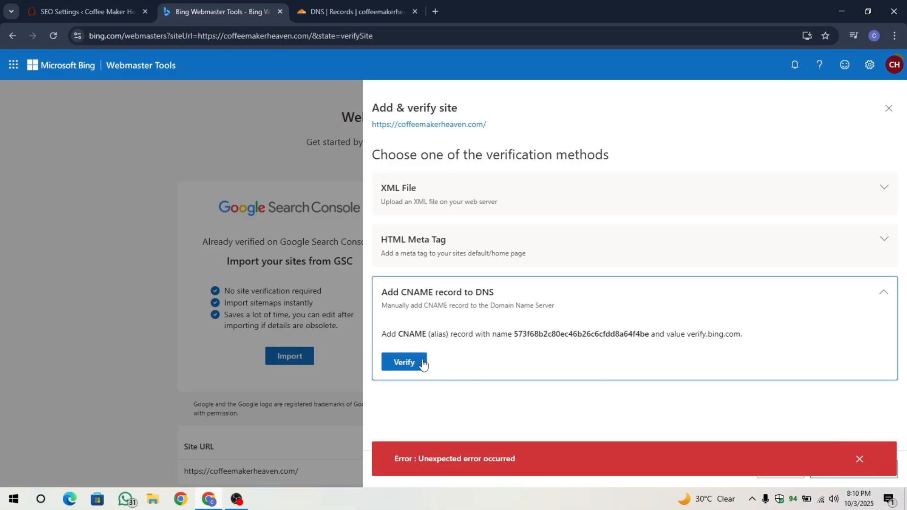
{"action": "left_click", "coordinate": [419, 362]}
{"action": "left_click", "coordinate": [868, 458]}
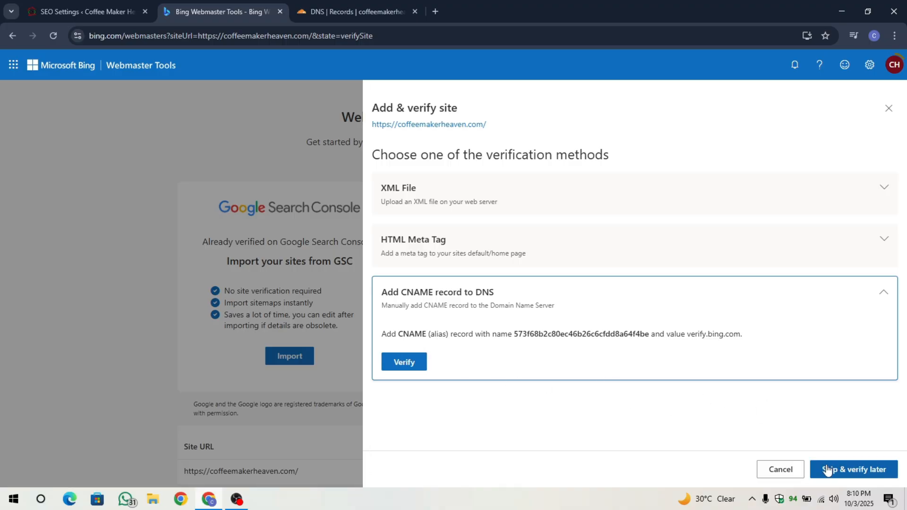
{"action": "left_click", "coordinate": [54, 35]}
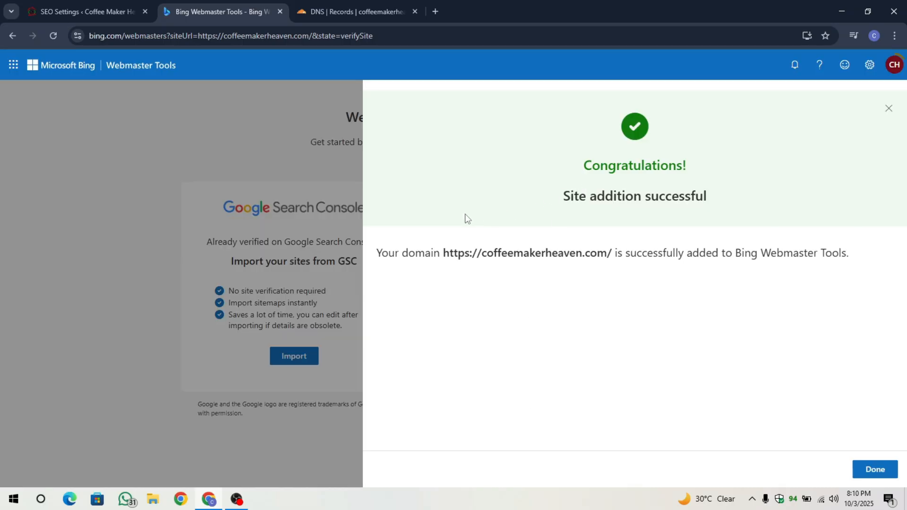
Complete the site addition and look over the recommendations and search performance report on the site's home dashboard
{"action": "left_click_drag", "start_coordinate": [573, 180], "coordinate": [490, 204]}
{"action": "left_click", "coordinate": [757, 206]}
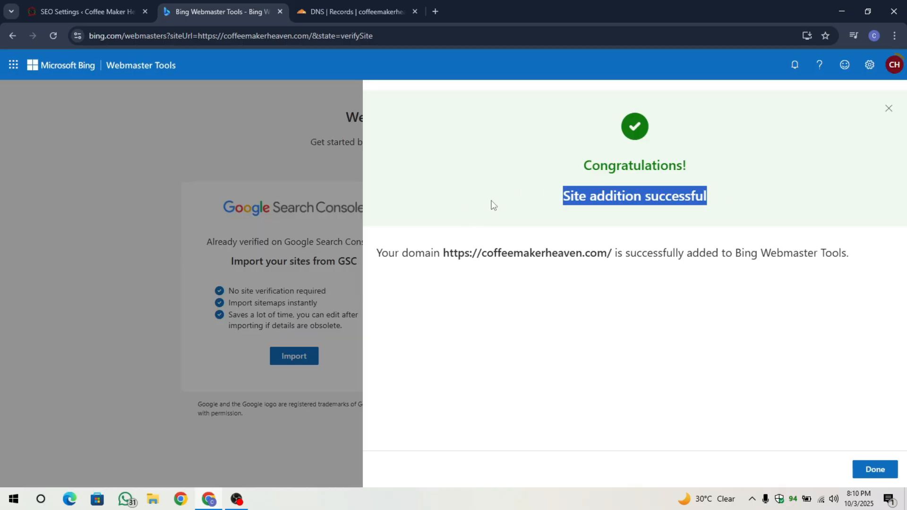
{"action": "left_click", "coordinate": [493, 204]}
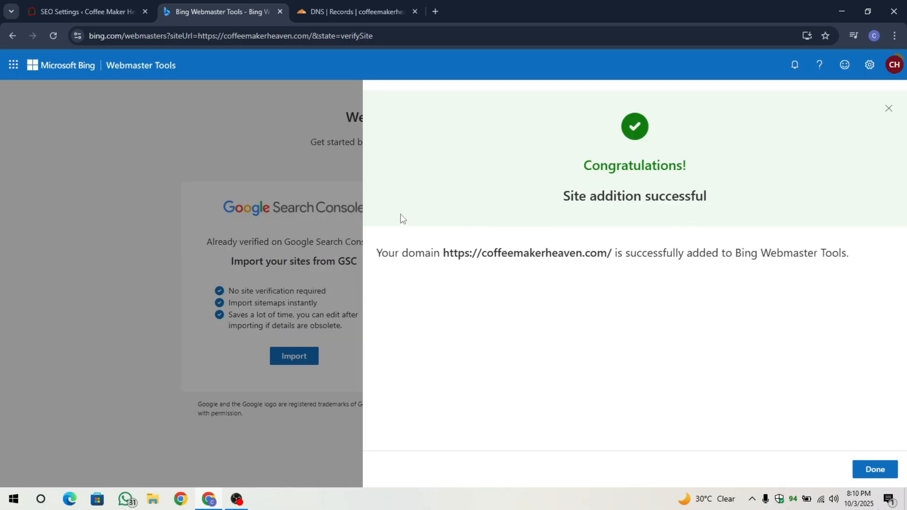
{"action": "left_click", "coordinate": [874, 476]}
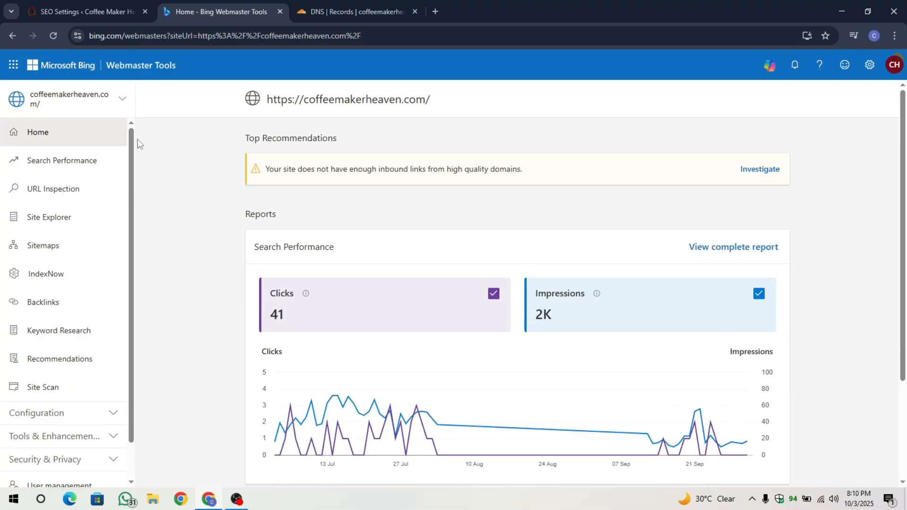
{"action": "scroll", "coordinate": [204, 316], "scroll_direction": "down", "scroll_amount": 3}
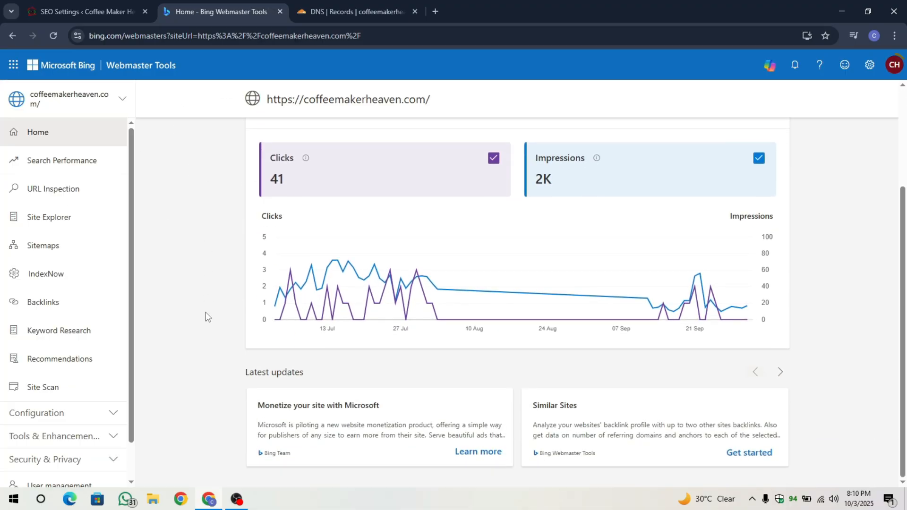
{"action": "scroll", "coordinate": [209, 253], "scroll_direction": "up", "scroll_amount": 3}
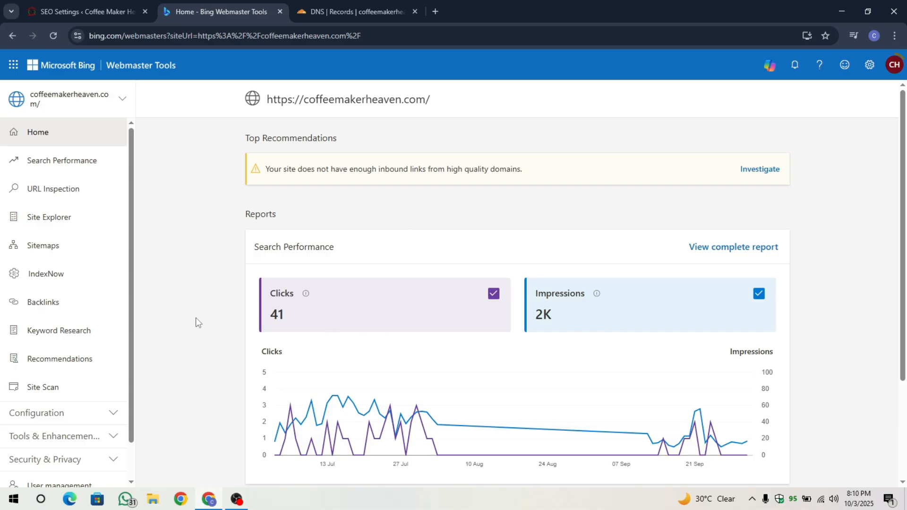
{"action": "scroll", "coordinate": [220, 357], "scroll_direction": "down", "scroll_amount": 2}
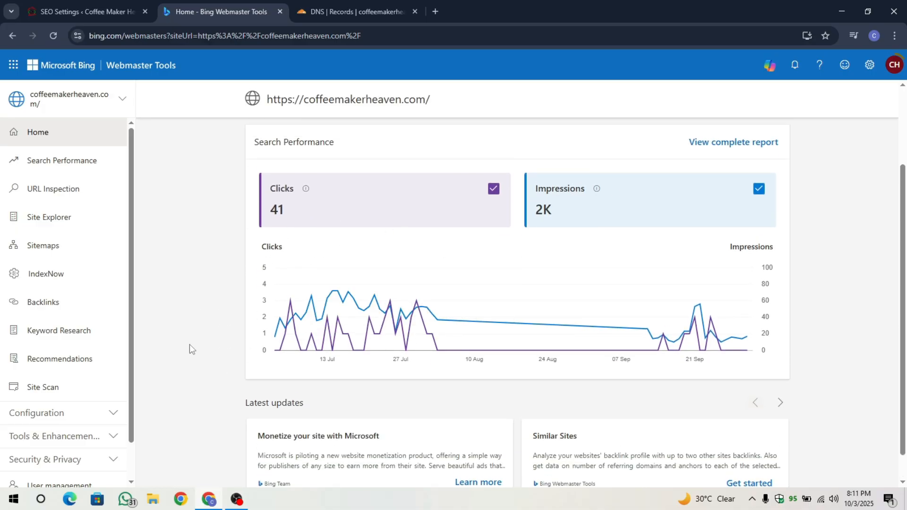
{"action": "scroll", "coordinate": [189, 347], "scroll_direction": "down", "scroll_amount": 1}
{"action": "scroll", "coordinate": [188, 347], "scroll_direction": "up", "scroll_amount": 3}
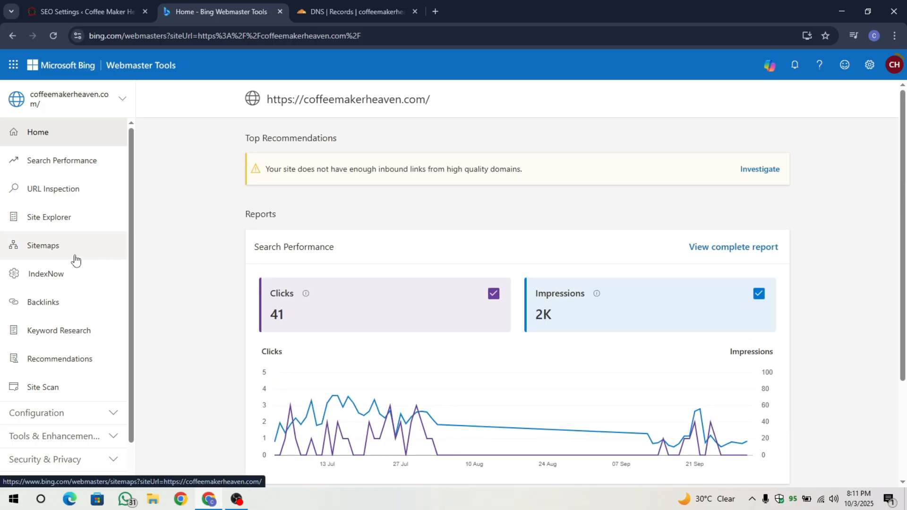
Open the Sitemaps section, view the details of the existing www sitemap index, and return to the sitemap list
{"action": "left_click", "coordinate": [61, 257]}
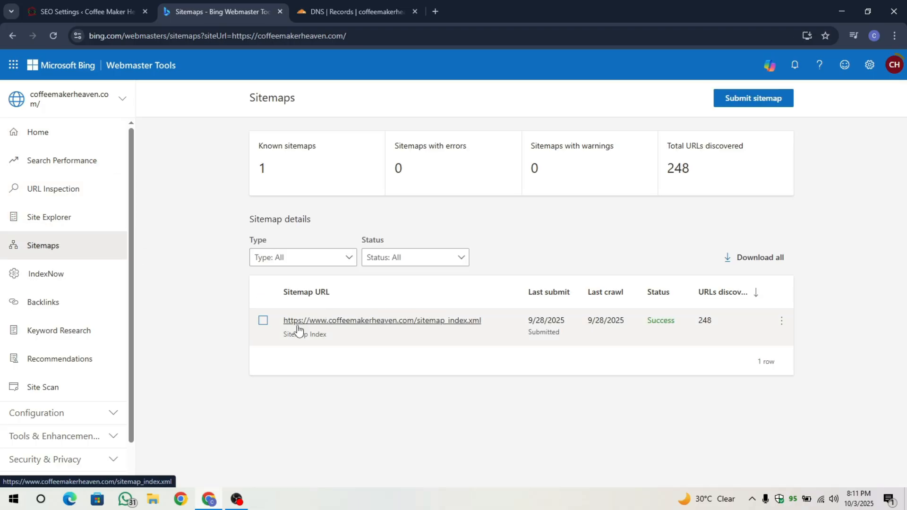
{"action": "left_click", "coordinate": [283, 331]}
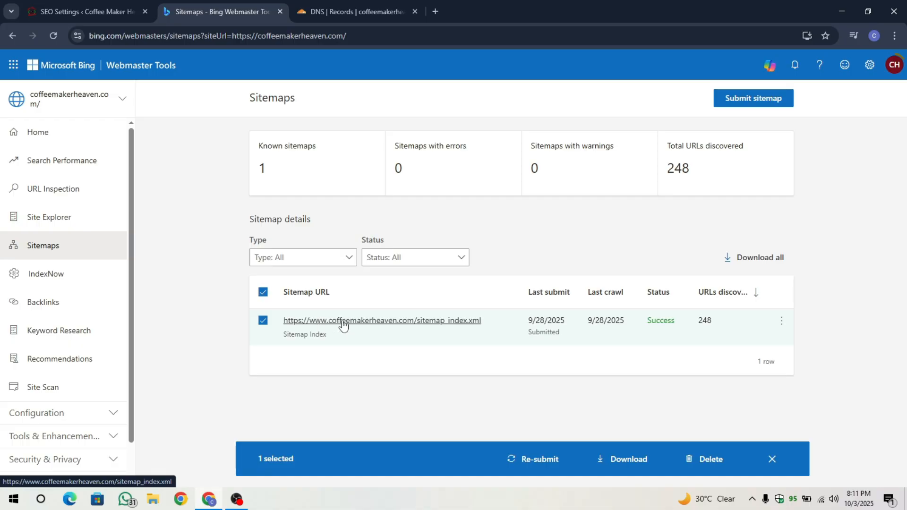
{"action": "left_click", "coordinate": [471, 325]}
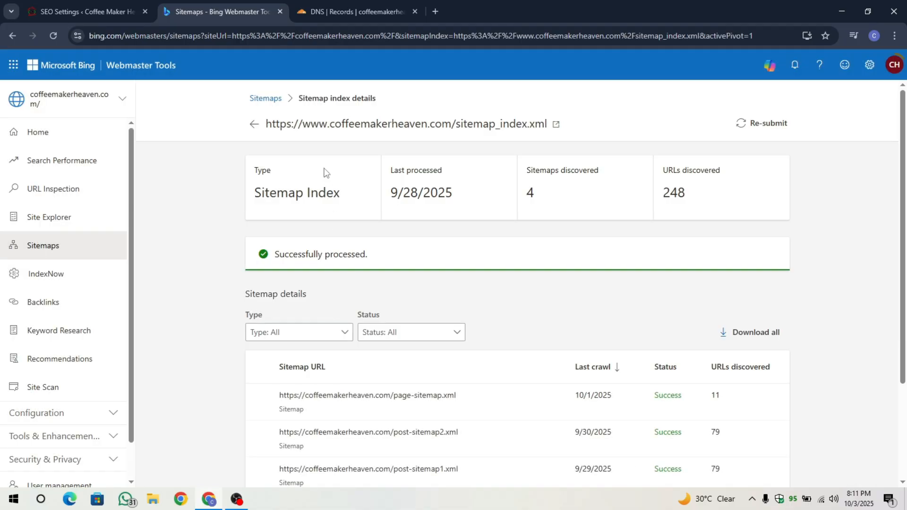
{"action": "left_click", "coordinate": [254, 124]}
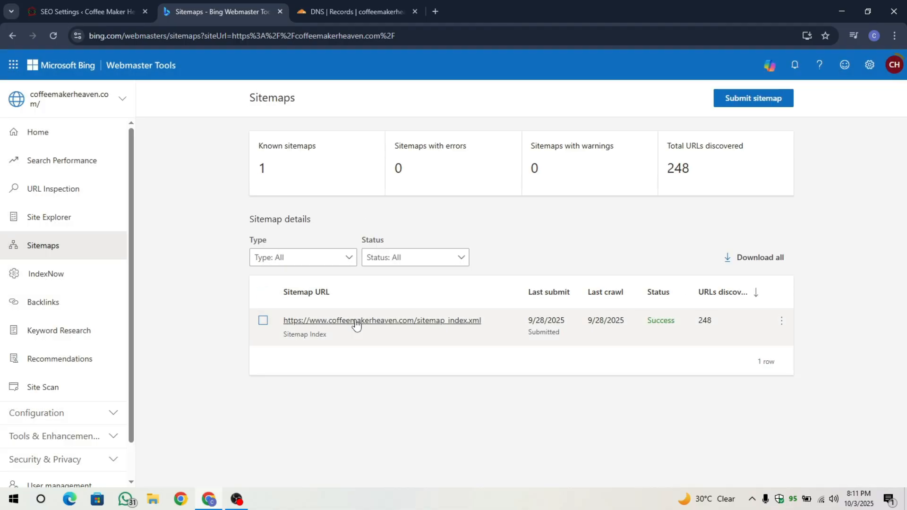
Open the live Coffee Maker Heaven site in a new tab from the WordPress admin and switch to it
{"action": "left_click", "coordinate": [105, 5]}
{"action": "mouse_move", "coordinate": [74, 58]}
{"action": "right_click", "coordinate": [47, 81]}
{"action": "left_click", "coordinate": [76, 87]}
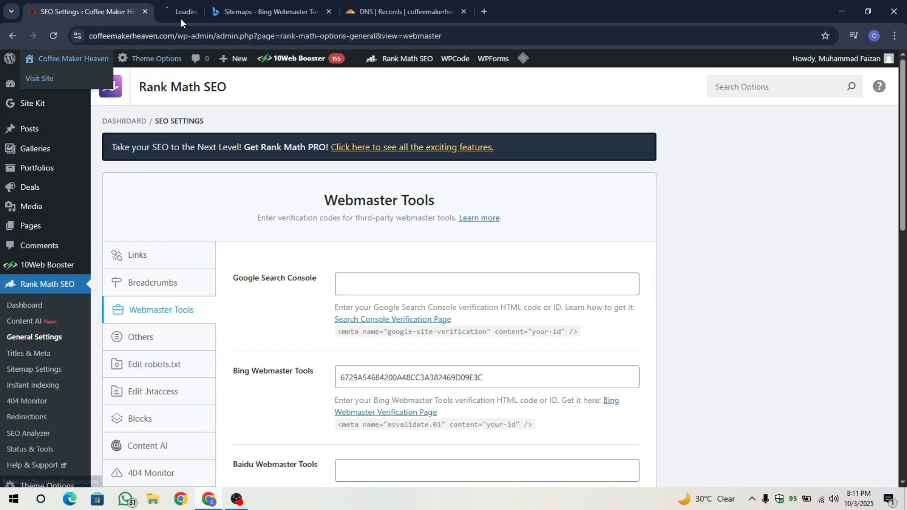
{"action": "left_click", "coordinate": [180, 19]}
Load coffeemakerheaven.com/sitemap_index.xml in the browser and look at the XML sitemap page
{"action": "left_click", "coordinate": [299, 34]}
{"action": "left_click", "coordinate": [350, 36]}
{"action": "type", "text": "//coffeemakerheaven.com/"}
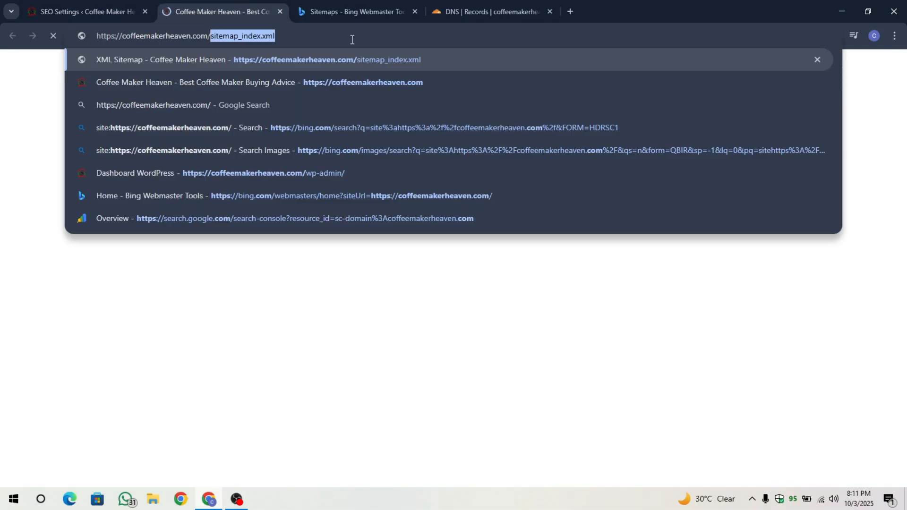
{"action": "type", "text": "sitemap"}
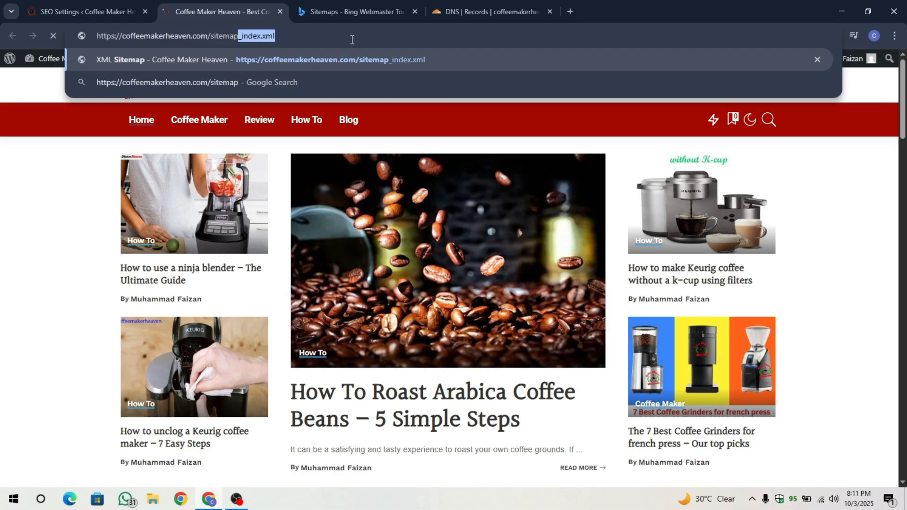
{"action": "type", "text": "_index"}
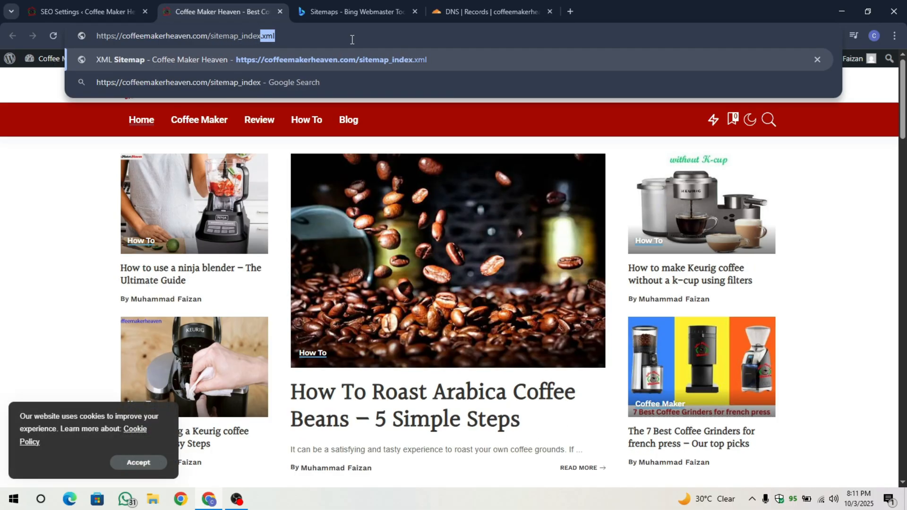
{"action": "type", "text": ".xml"}
{"action": "key", "text": "Return"}
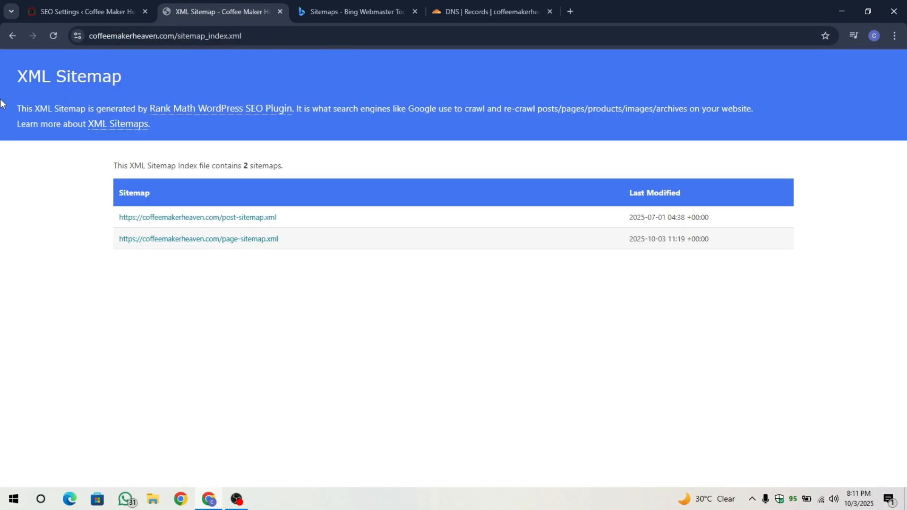
{"action": "left_click_drag", "start_coordinate": [20, 76], "coordinate": [115, 78]}
{"action": "left_click", "coordinate": [186, 80]}
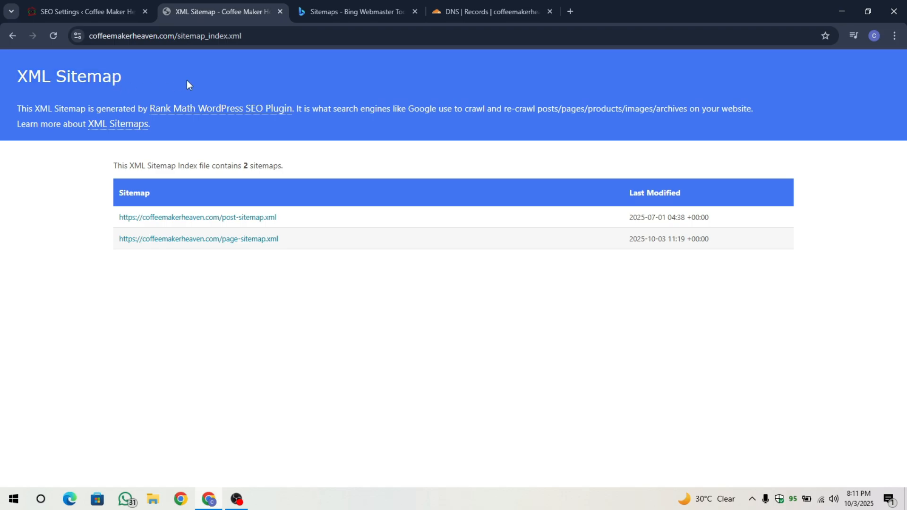
{"action": "left_click", "coordinate": [250, 37]}
{"action": "key", "text": "ctrl+c"}
{"action": "left_click", "coordinate": [408, 4]}
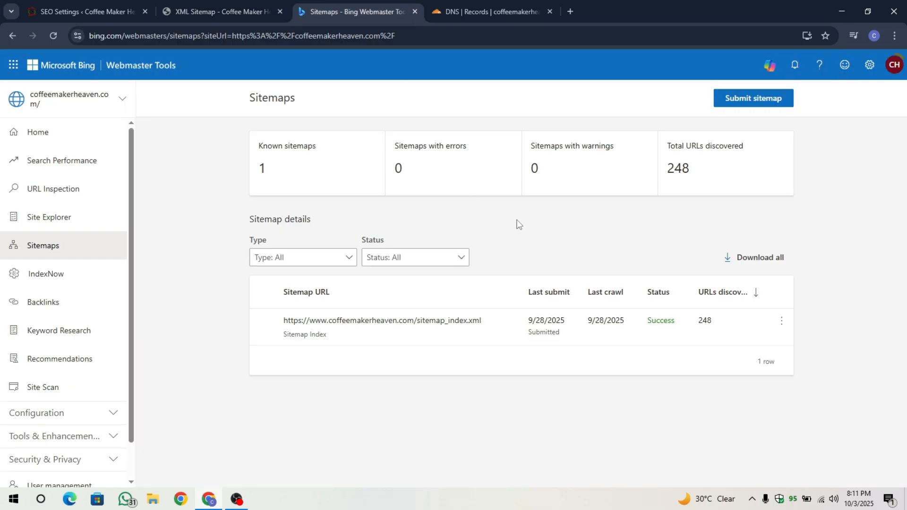
{"action": "left_click", "coordinate": [761, 101]}
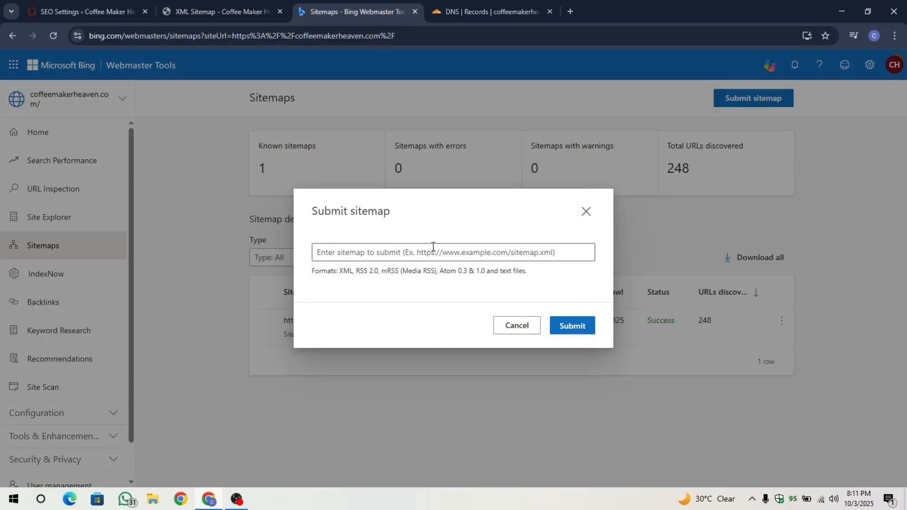
{"action": "left_click", "coordinate": [414, 252]}
{"action": "key", "text": "ctrl+v"}
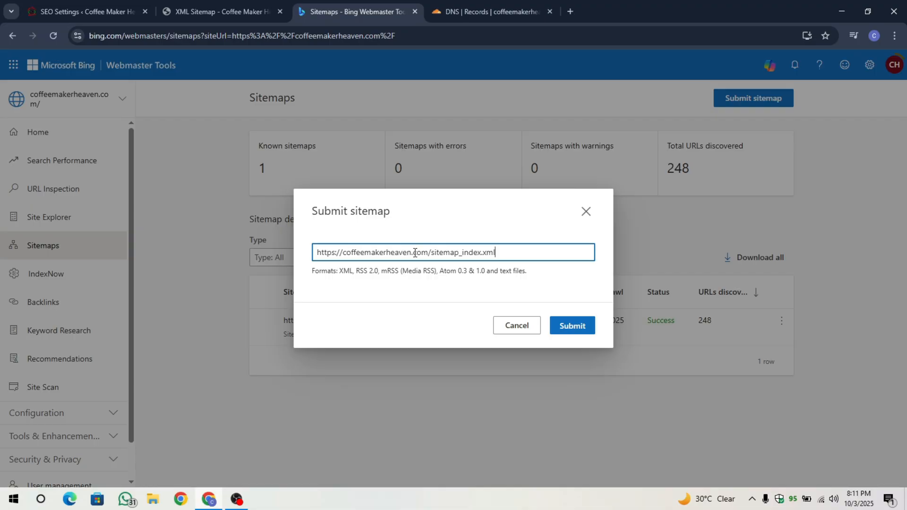
{"action": "left_click", "coordinate": [570, 333]}
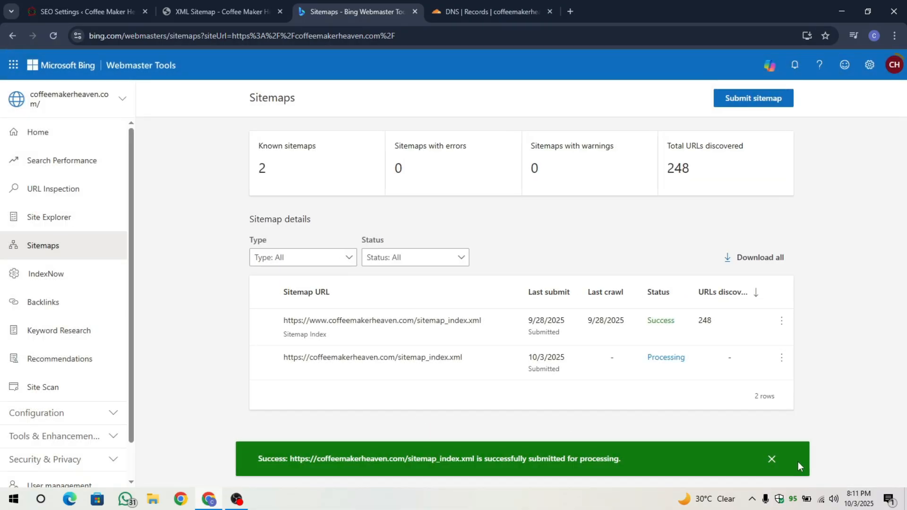
{"action": "left_click", "coordinate": [771, 461]}
View the details of the newly submitted non-www sitemap and delete it from the sitemap list
{"action": "left_click", "coordinate": [551, 360]}
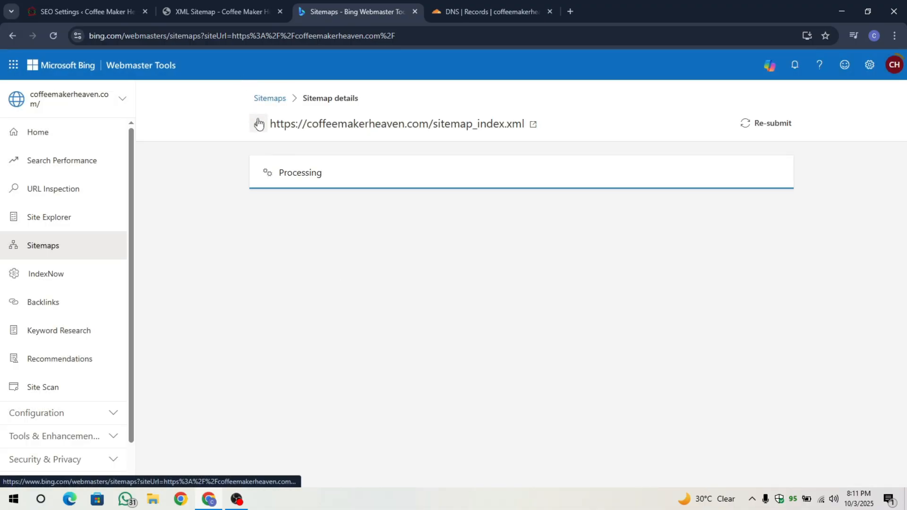
{"action": "left_click", "coordinate": [258, 124]}
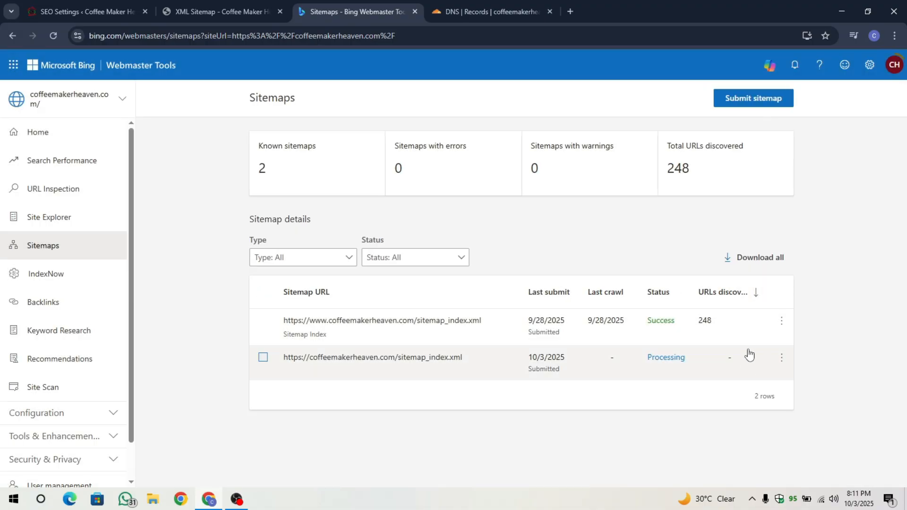
{"action": "left_click", "coordinate": [782, 359]}
{"action": "left_click", "coordinate": [735, 383]}
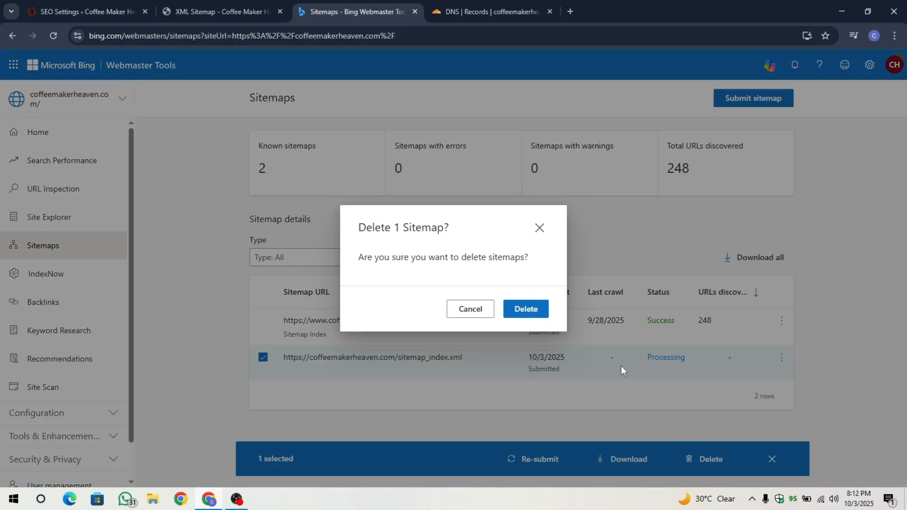
{"action": "left_click", "coordinate": [526, 308]}
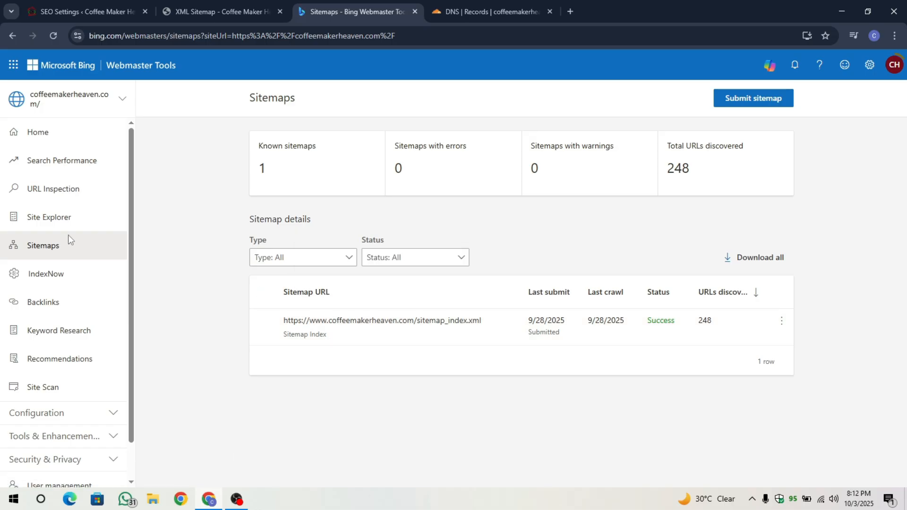
Open URL Inspection and copy the link of the Frieling Stainless Steel French Press Coffee Maker Review post from the WordPress posts list
{"action": "left_click", "coordinate": [70, 192]}
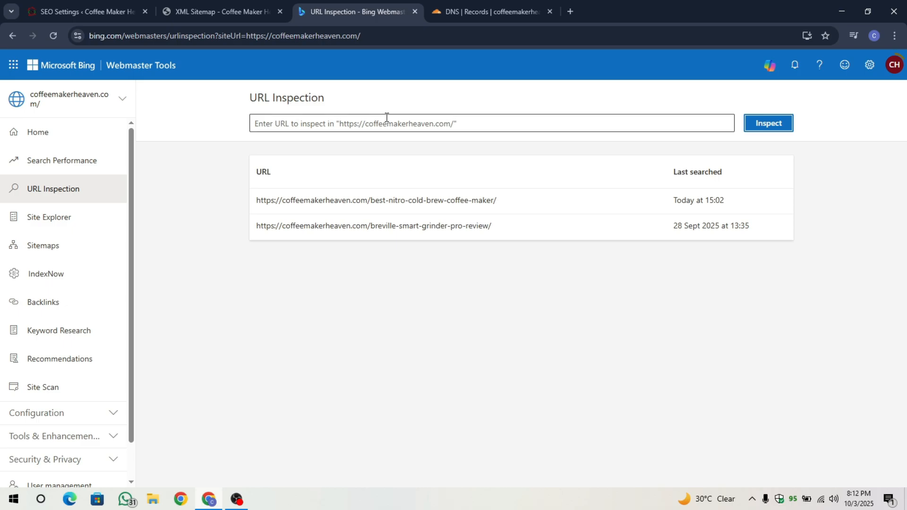
{"action": "left_click", "coordinate": [85, 11]}
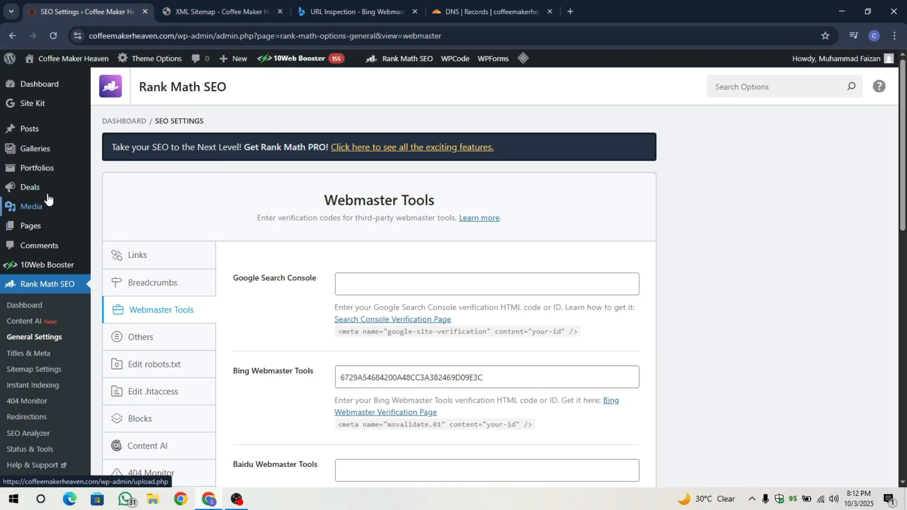
{"action": "left_click", "coordinate": [46, 135]}
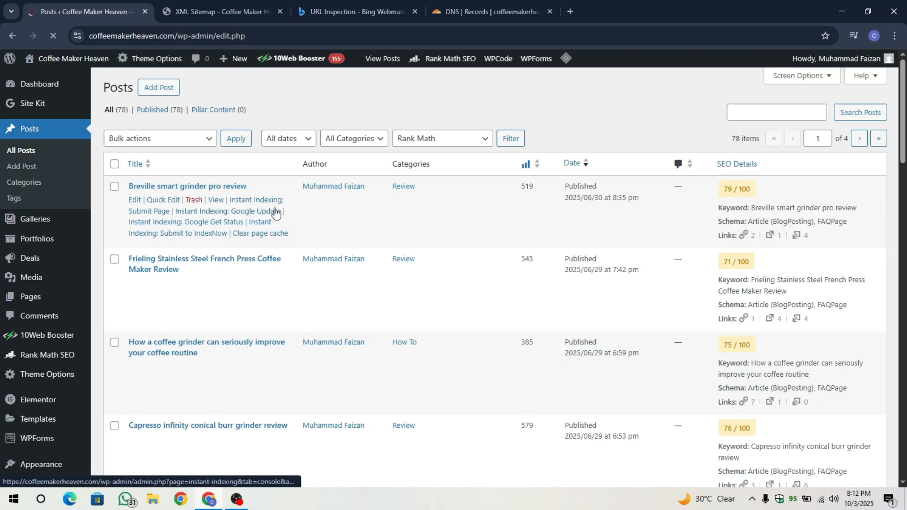
{"action": "right_click", "coordinate": [216, 283]}
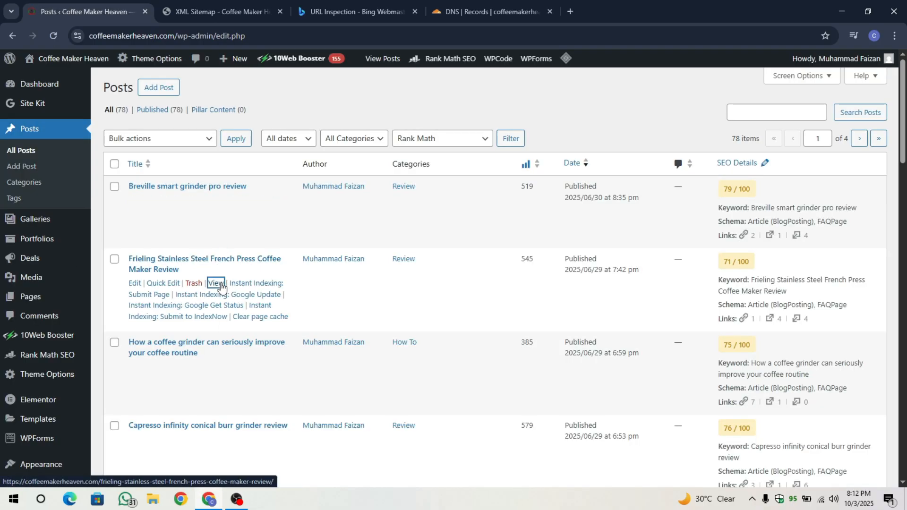
{"action": "left_click", "coordinate": [266, 382]}
{"action": "left_click", "coordinate": [342, 2]}
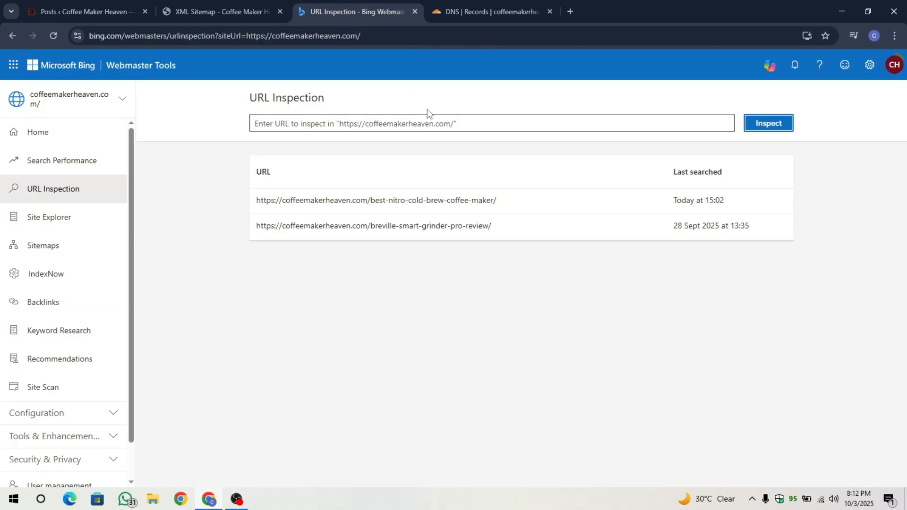
{"action": "left_click", "coordinate": [429, 122]}
{"action": "key", "text": "ctrl+v"}
{"action": "left_click", "coordinate": [768, 123]}
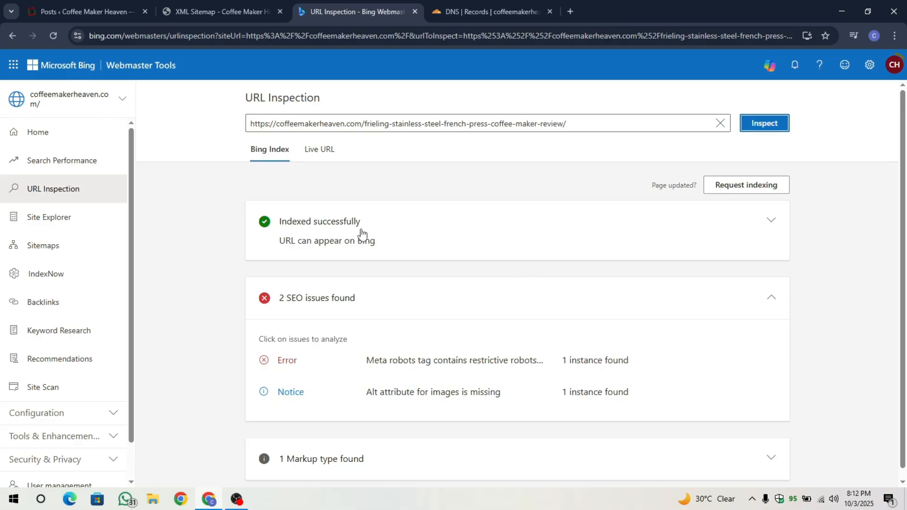
{"action": "left_click_drag", "start_coordinate": [277, 224], "coordinate": [371, 231]}
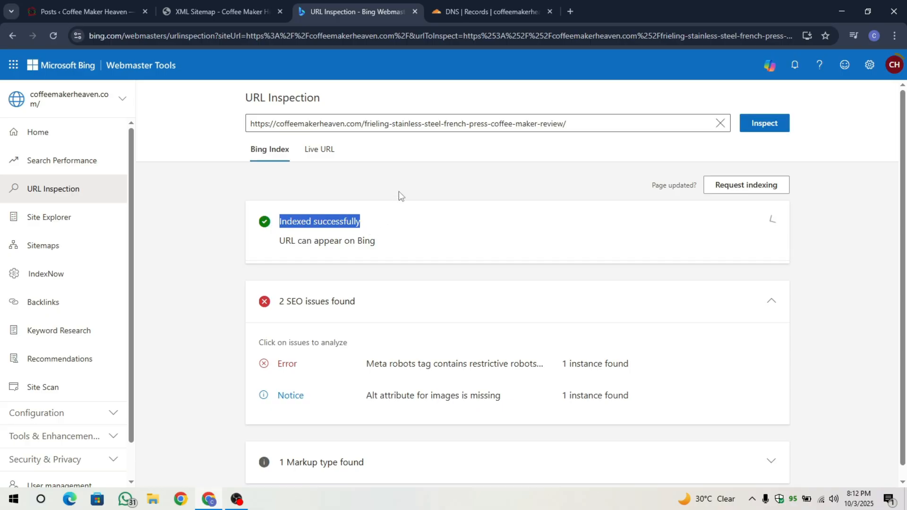
{"action": "left_click", "coordinate": [369, 213]}
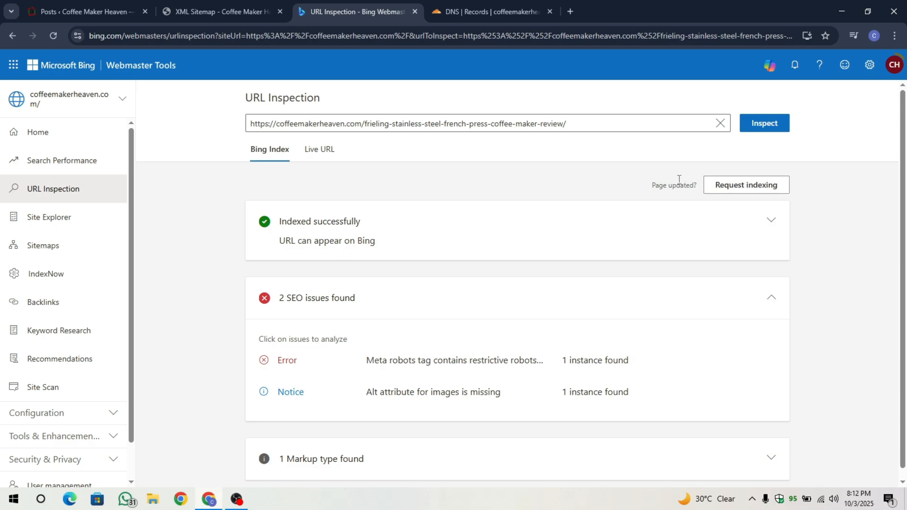
Request indexing of the inspected Frieling French press review URL and confirm the submission
{"action": "left_click", "coordinate": [758, 184]}
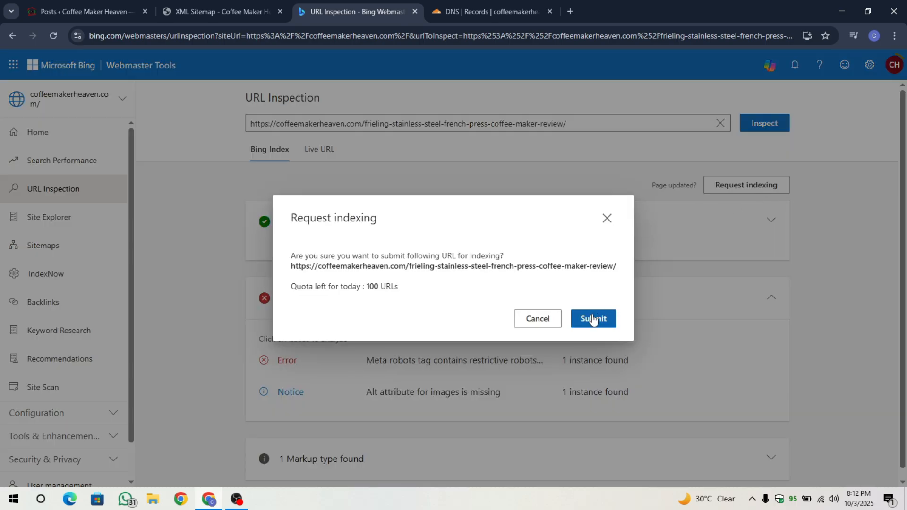
{"action": "left_click", "coordinate": [593, 319]}
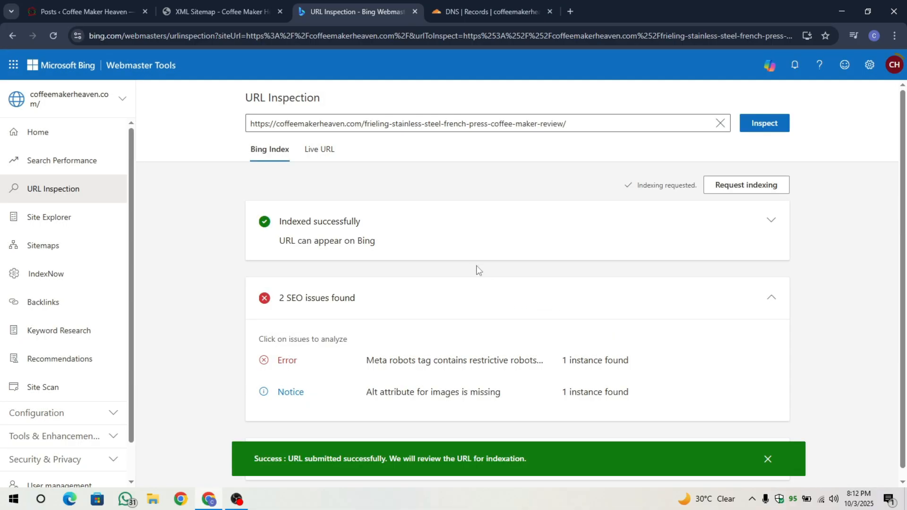
{"action": "scroll", "coordinate": [481, 342], "scroll_direction": "down", "scroll_amount": 1}
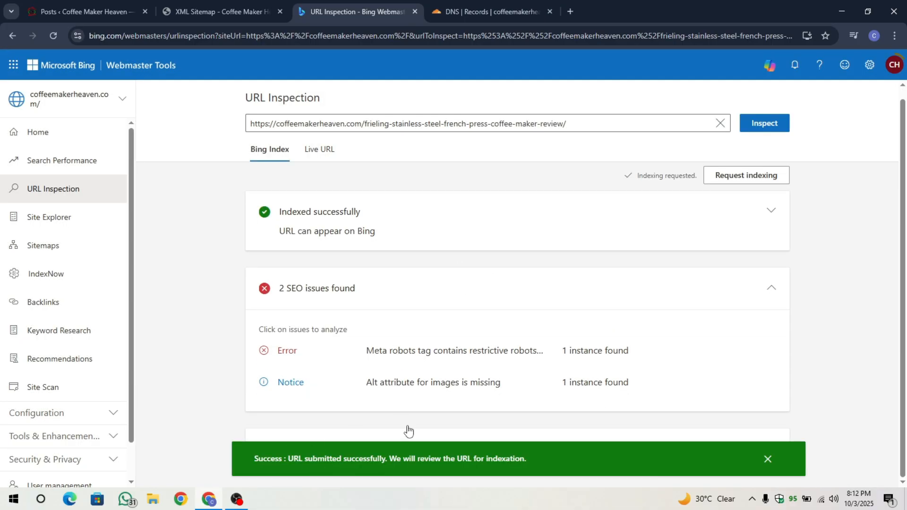
{"action": "scroll", "coordinate": [427, 399], "scroll_direction": "up", "scroll_amount": 1}
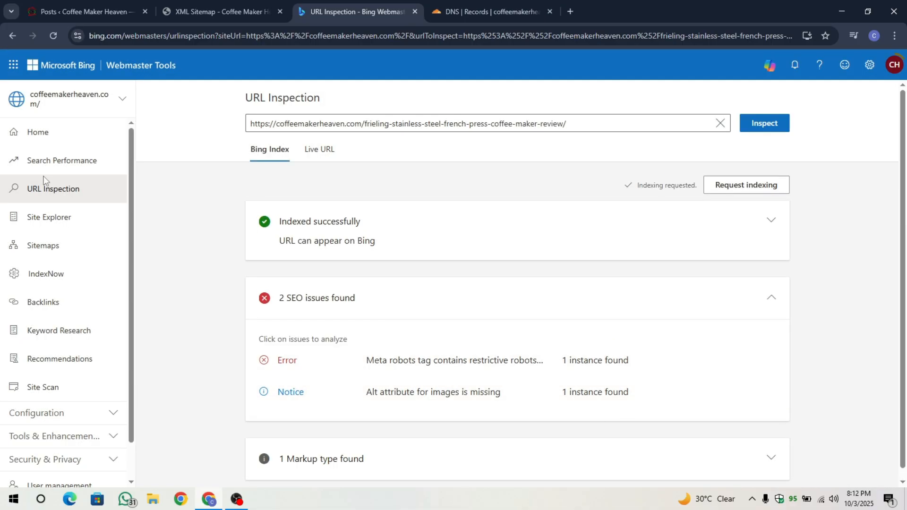
Open the Search Performance report and look through its clicks, impressions and keyword list
{"action": "left_click", "coordinate": [75, 154]}
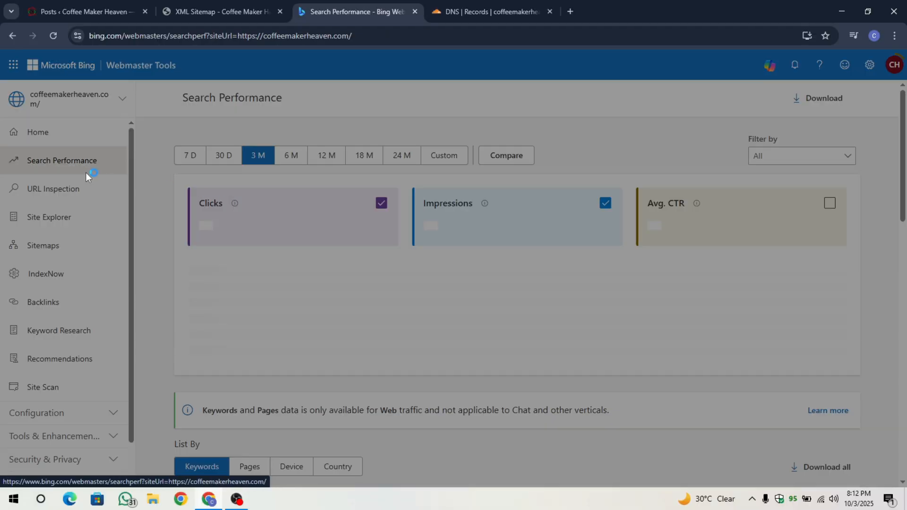
{"action": "scroll", "coordinate": [233, 371], "scroll_direction": "down", "scroll_amount": 15}
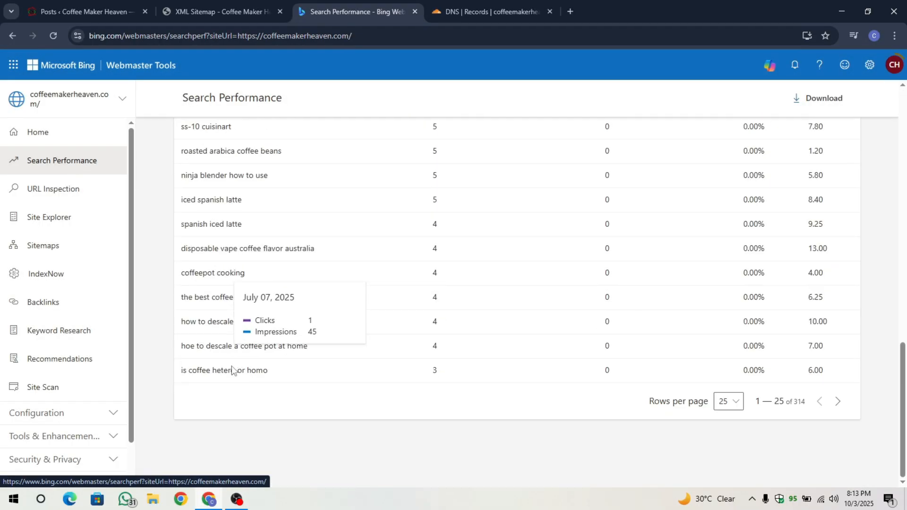
{"action": "scroll", "coordinate": [233, 370], "scroll_direction": "up", "scroll_amount": 15}
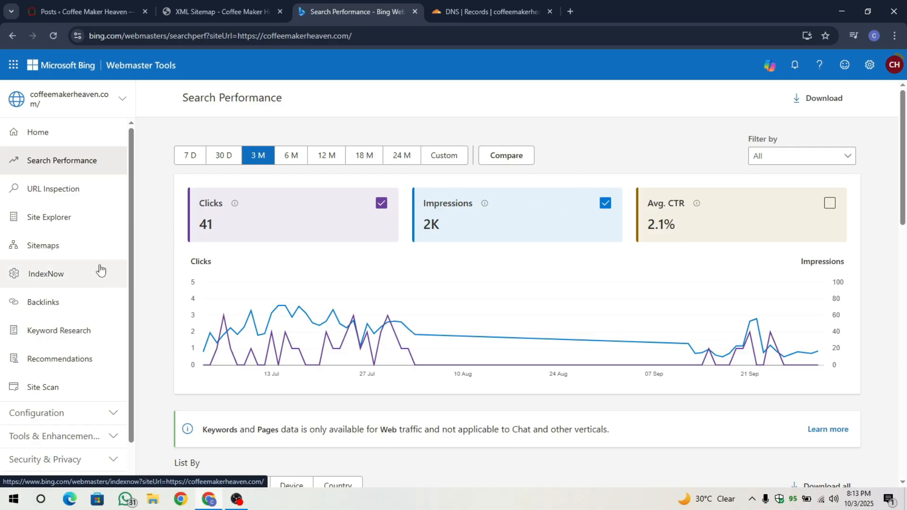
Open Keyword Research and examine the suggested keywords with their trends and impressions
{"action": "scroll", "coordinate": [90, 331], "scroll_direction": "down", "scroll_amount": 1}
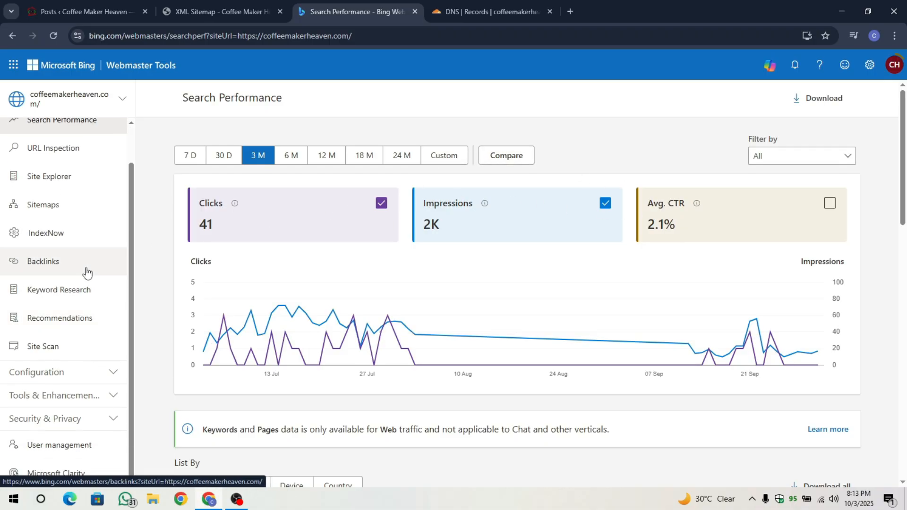
{"action": "left_click", "coordinate": [119, 291]}
{"action": "scroll", "coordinate": [194, 332], "scroll_direction": "down", "scroll_amount": 3}
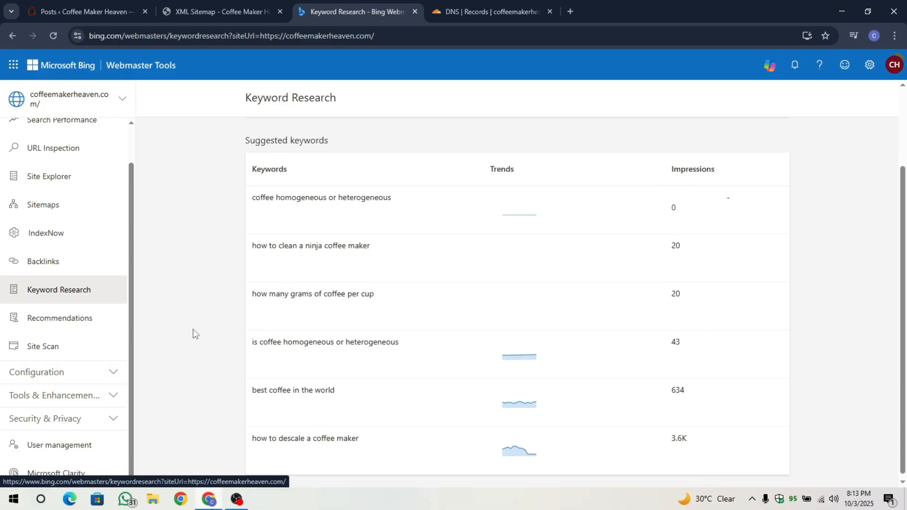
{"action": "scroll", "coordinate": [194, 332], "scroll_direction": "up", "scroll_amount": 3}
{"action": "scroll", "coordinate": [208, 232], "scroll_direction": "down", "scroll_amount": 2}
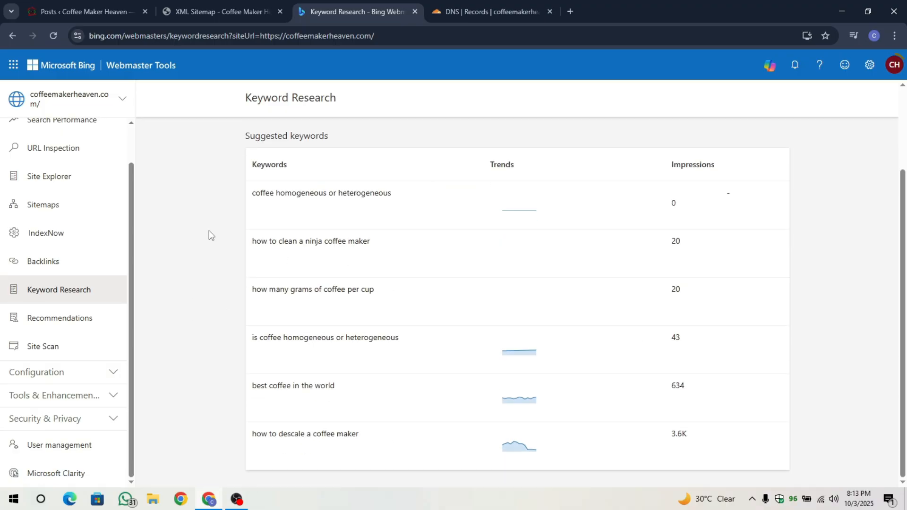
{"action": "scroll", "coordinate": [208, 233], "scroll_direction": "up", "scroll_amount": 2}
{"action": "scroll", "coordinate": [209, 258], "scroll_direction": "down", "scroll_amount": 2}
{"action": "scroll", "coordinate": [178, 292], "scroll_direction": "up", "scroll_amount": 2}
{"action": "scroll", "coordinate": [181, 354], "scroll_direction": "down", "scroll_amount": 2}
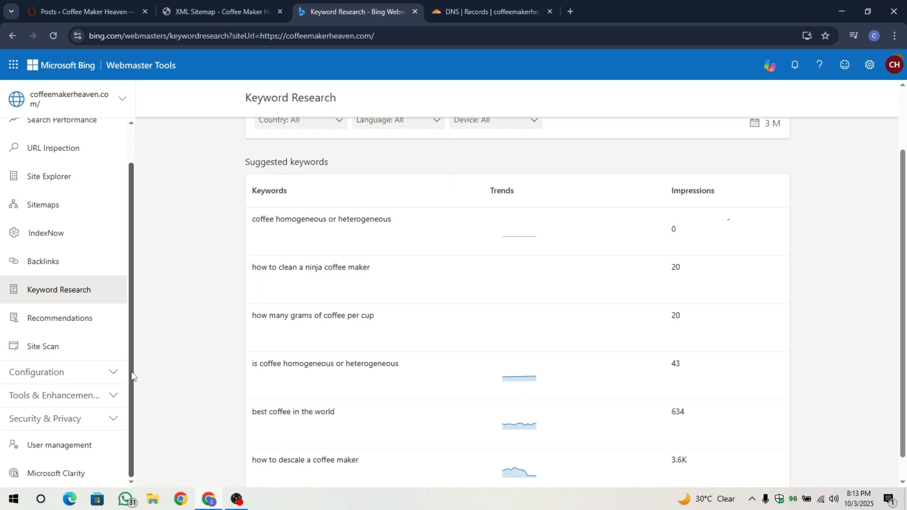
{"action": "scroll", "coordinate": [198, 406], "scroll_direction": "down", "scroll_amount": 1}
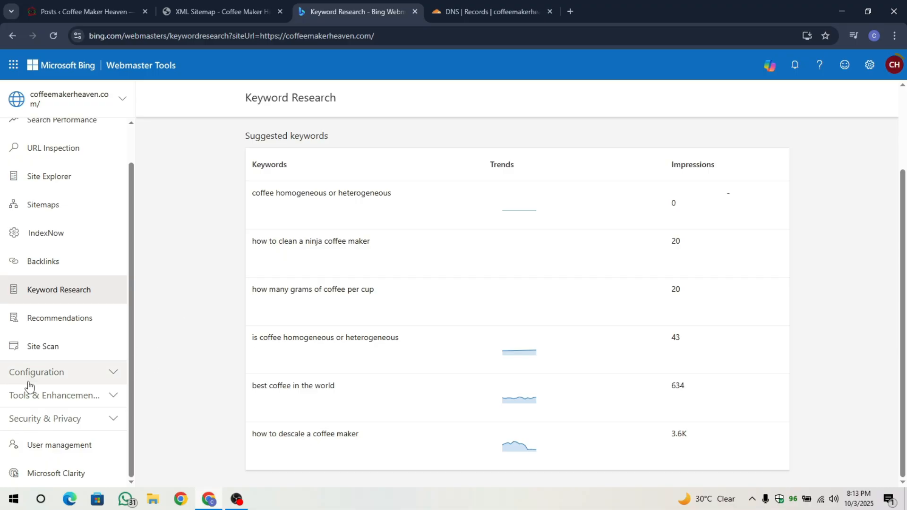
{"action": "scroll", "coordinate": [30, 385], "scroll_direction": "up", "scroll_amount": 2}
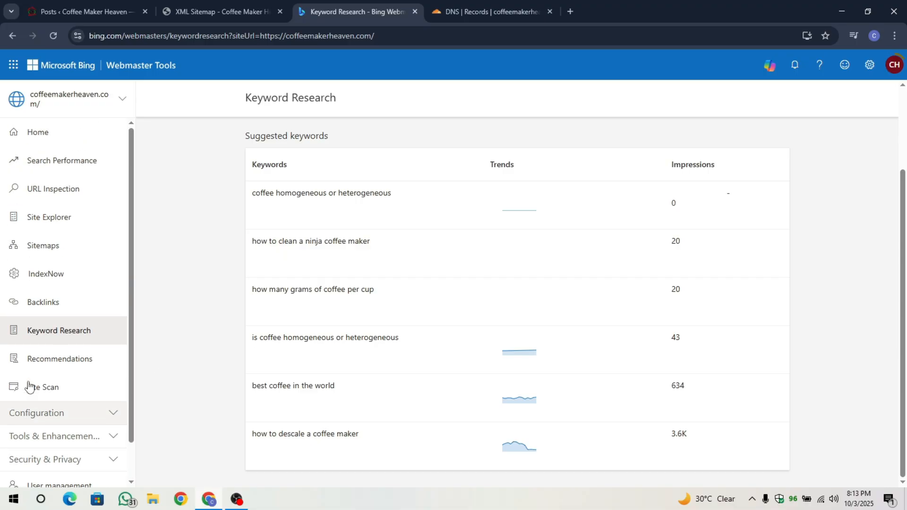
Return to the Bing Webmaster Tools home page, then open the Webmaster Tools section of Rank Math's general settings in WordPress
{"action": "left_click", "coordinate": [66, 143]}
{"action": "left_click", "coordinate": [74, 2]}
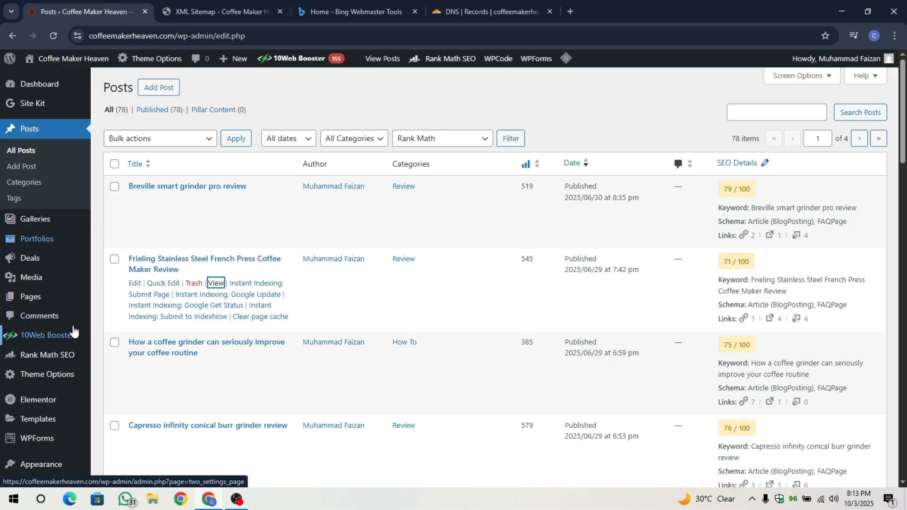
{"action": "mouse_move", "coordinate": [63, 361]}
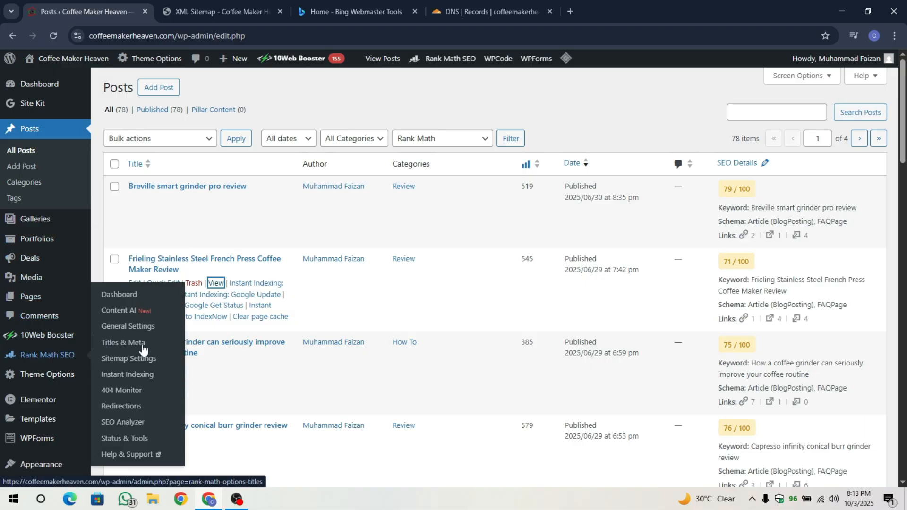
{"action": "left_click", "coordinate": [142, 326]}
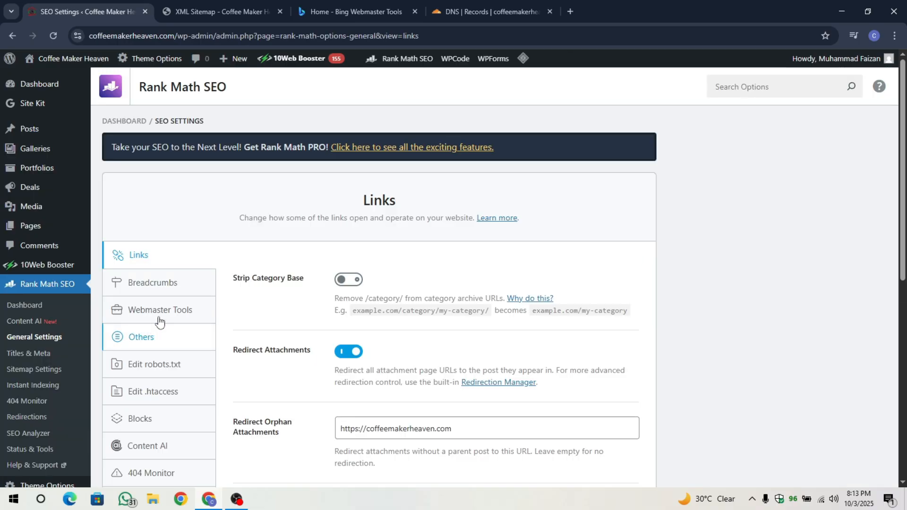
{"action": "left_click", "coordinate": [160, 312]}
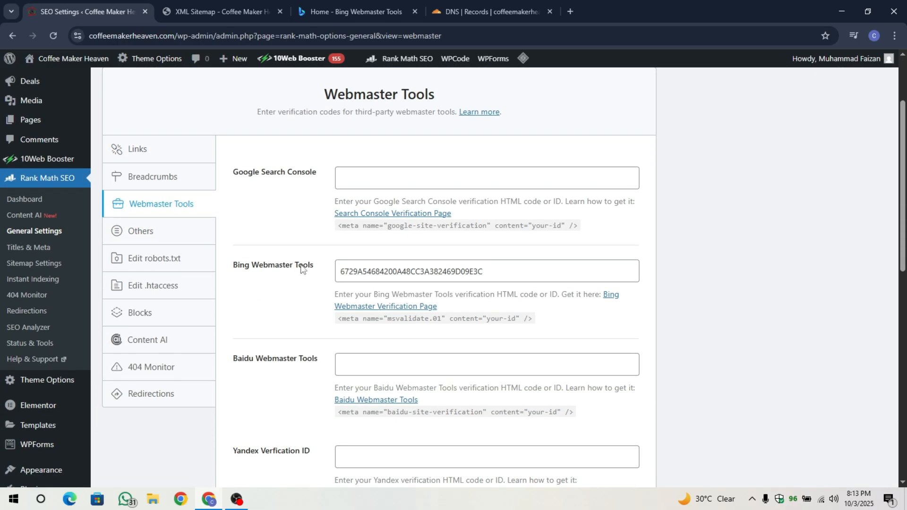
Examine Rank Math's Bing Webmaster Tools verification code field, checking back briefly with the site's home page in Bing Webmaster Tools
{"action": "left_click_drag", "start_coordinate": [238, 265], "coordinate": [317, 266]}
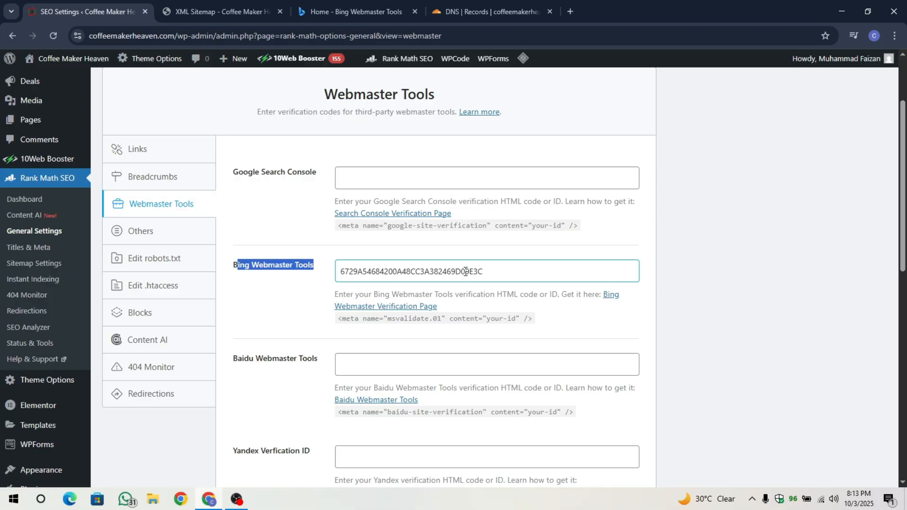
{"action": "left_click_drag", "start_coordinate": [487, 271], "coordinate": [336, 272]}
{"action": "left_click", "coordinate": [307, 291]}
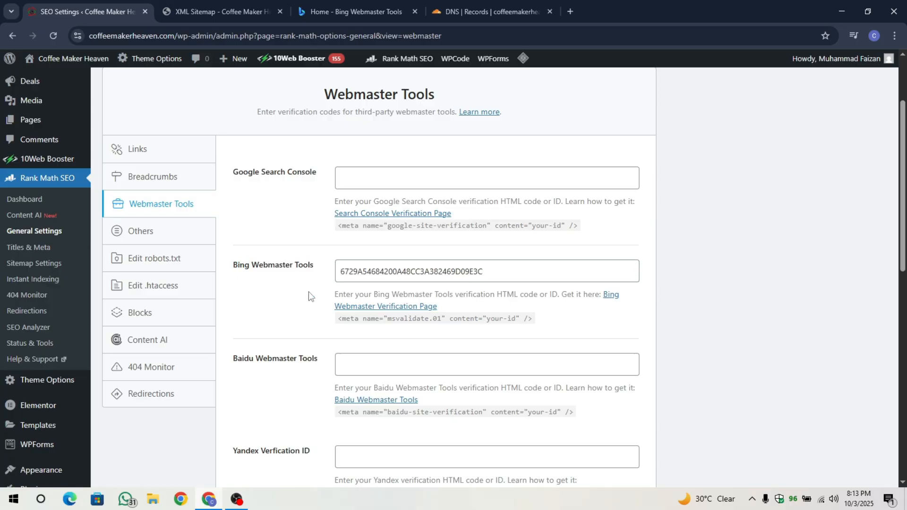
{"action": "left_click_drag", "start_coordinate": [496, 272], "coordinate": [290, 285]}
{"action": "left_click", "coordinate": [290, 285]}
{"action": "left_click", "coordinate": [359, 1]}
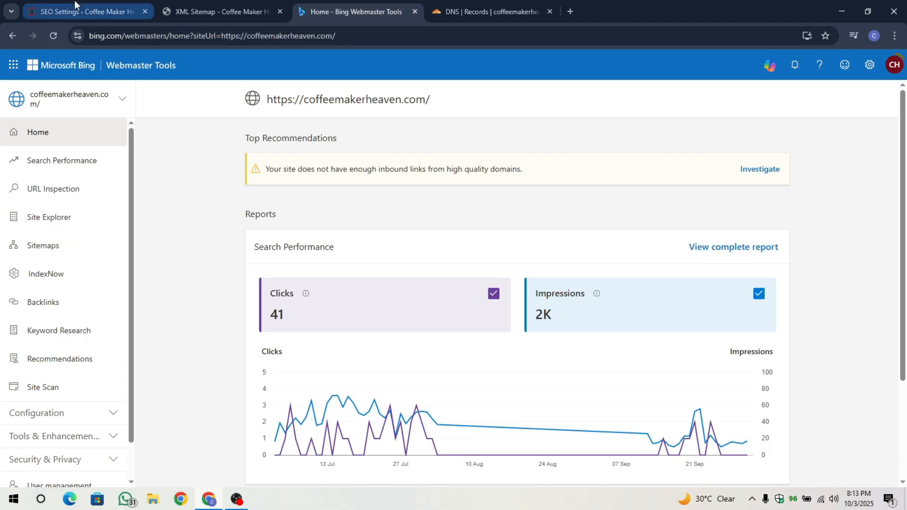
{"action": "left_click", "coordinate": [80, 11]}
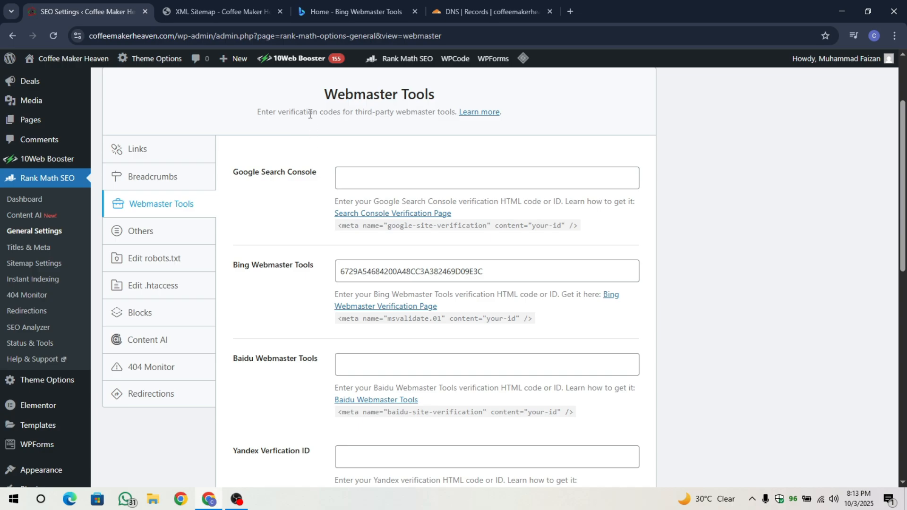
{"action": "triple_click", "coordinate": [452, 92]}
{"action": "left_click", "coordinate": [453, 91]}
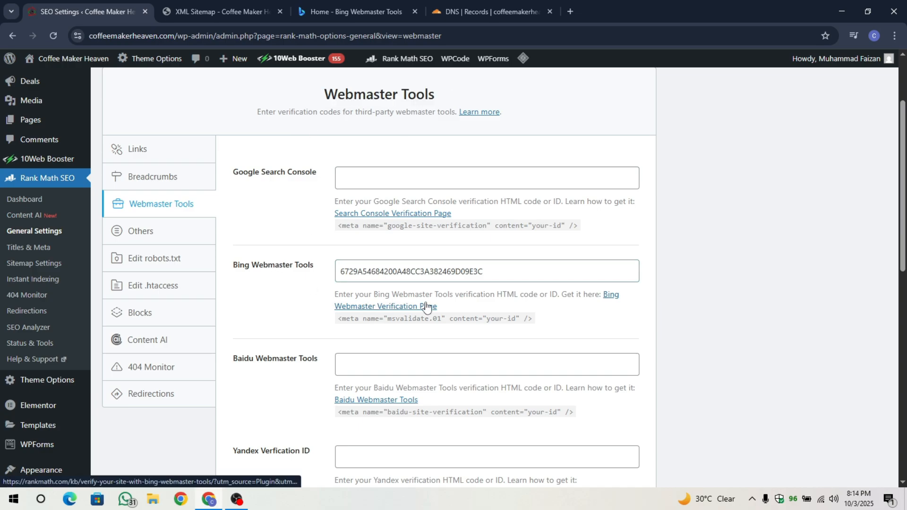
{"action": "left_click_drag", "start_coordinate": [487, 268], "coordinate": [294, 287]}
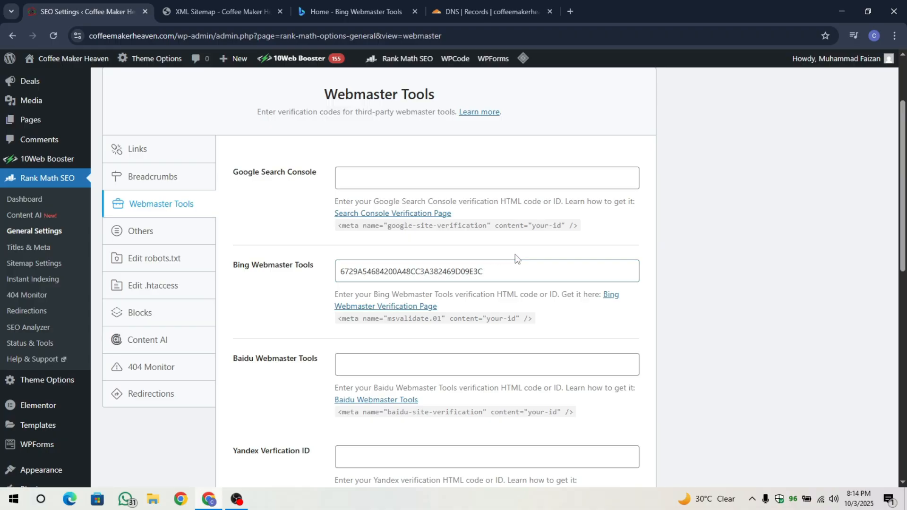
{"action": "left_click_drag", "start_coordinate": [501, 272], "coordinate": [342, 253]}
{"action": "left_click", "coordinate": [296, 277]}
Look at the Google Search Console verification field and its sample meta tag in Rank Math
{"action": "left_click_drag", "start_coordinate": [233, 171], "coordinate": [324, 167]}
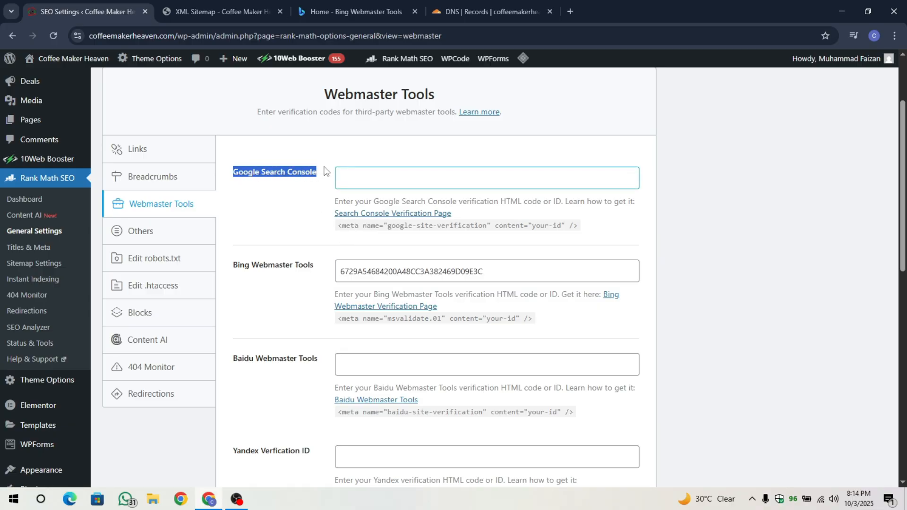
{"action": "left_click", "coordinate": [324, 171]}
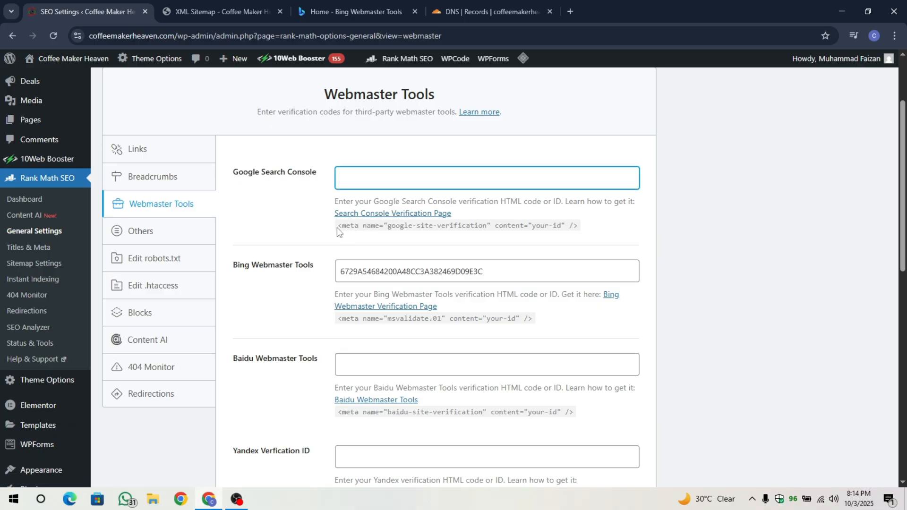
{"action": "left_click_drag", "start_coordinate": [338, 230], "coordinate": [629, 228]}
{"action": "left_click", "coordinate": [427, 176]}
{"action": "left_click", "coordinate": [275, 326]}
Look at the Baidu Webmaster Tools verification field in the Rank Math settings
{"action": "scroll", "coordinate": [288, 324], "scroll_direction": "down", "scroll_amount": 1}
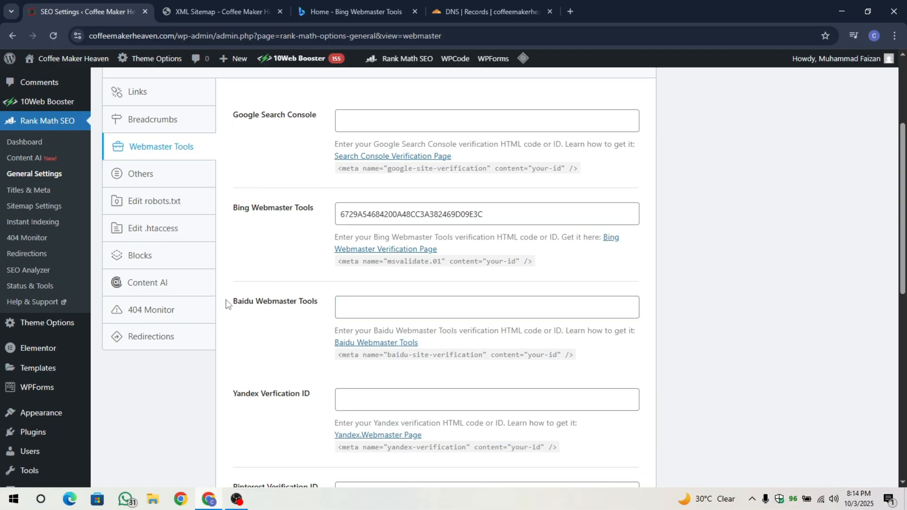
{"action": "left_click_drag", "start_coordinate": [225, 303], "coordinate": [299, 310]}
{"action": "left_click", "coordinate": [251, 314]}
{"action": "left_click", "coordinate": [378, 309]}
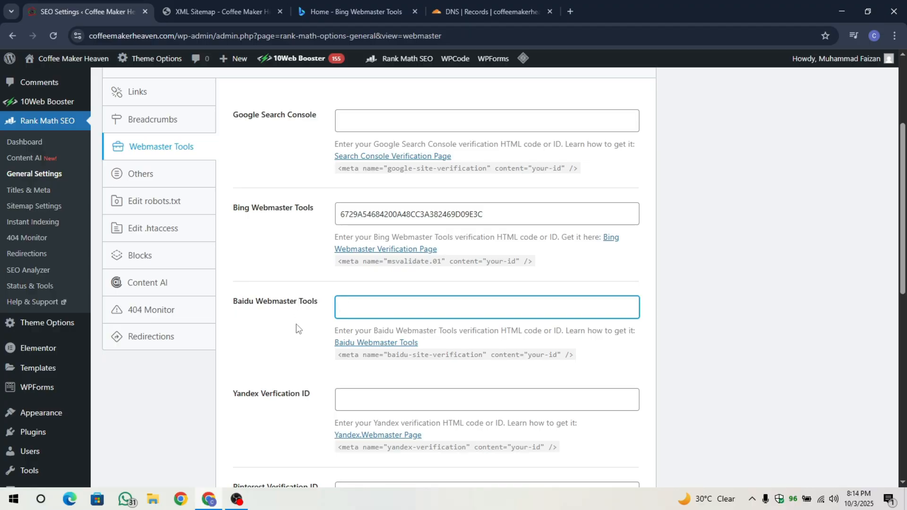
Look at the Yandex and Pinterest verification ID fields in Rank Math's Webmaster Tools settings
{"action": "scroll", "coordinate": [297, 328], "scroll_direction": "down", "scroll_amount": 1}
{"action": "left_click_drag", "start_coordinate": [231, 359], "coordinate": [324, 361]}
{"action": "left_click", "coordinate": [325, 363]}
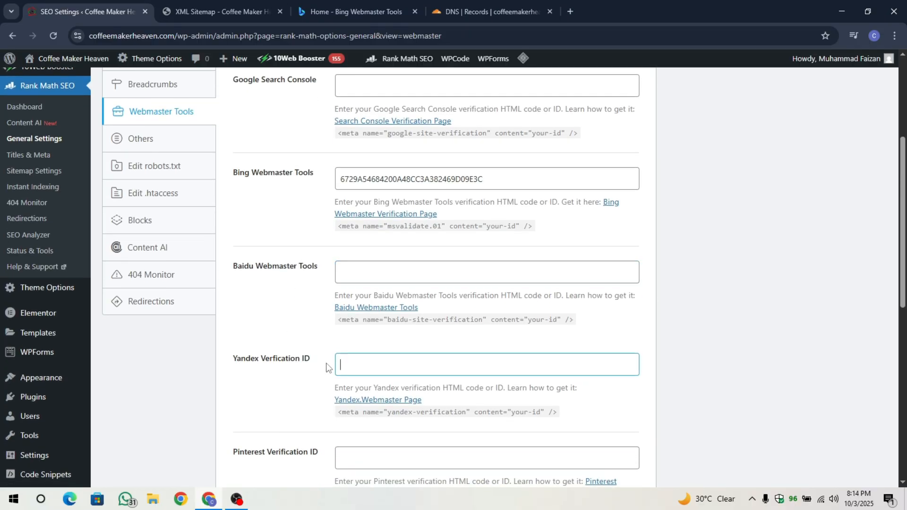
{"action": "scroll", "coordinate": [323, 392], "scroll_direction": "down", "scroll_amount": 3}
{"action": "left_click_drag", "start_coordinate": [236, 360], "coordinate": [309, 362]}
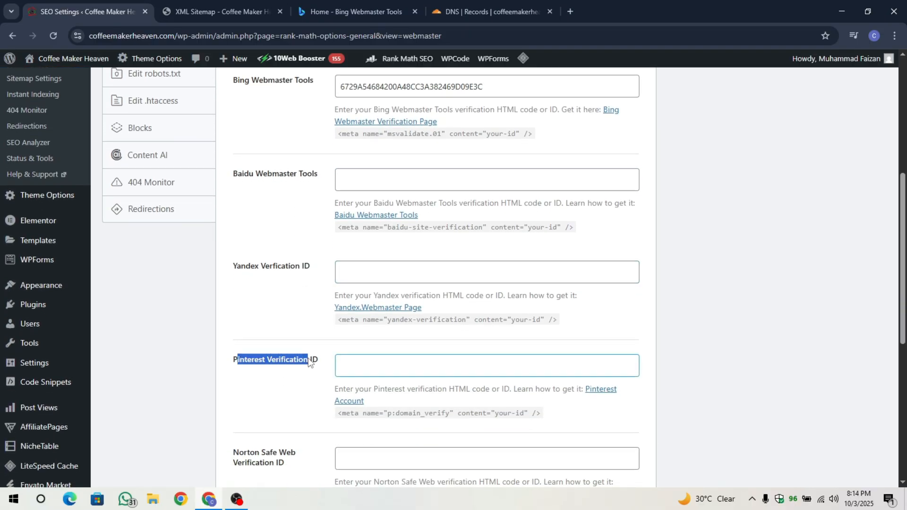
{"action": "left_click", "coordinate": [359, 370]}
{"action": "left_click", "coordinate": [310, 384]}
Look at the Norton Safe Web verification ID field and the Custom Webmaster Tags box in the Rank Math settings
{"action": "scroll", "coordinate": [309, 384], "scroll_direction": "down", "scroll_amount": 2}
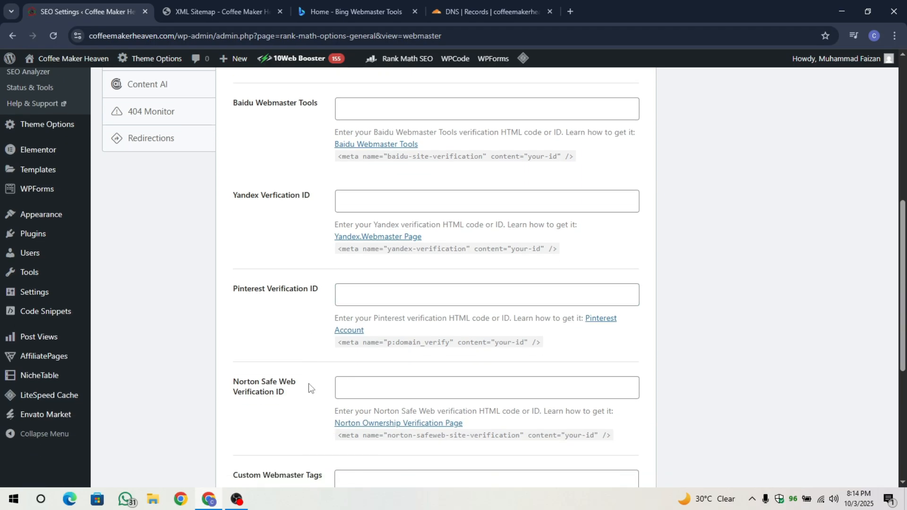
{"action": "left_click", "coordinate": [308, 388]}
{"action": "scroll", "coordinate": [309, 385], "scroll_direction": "down", "scroll_amount": 4}
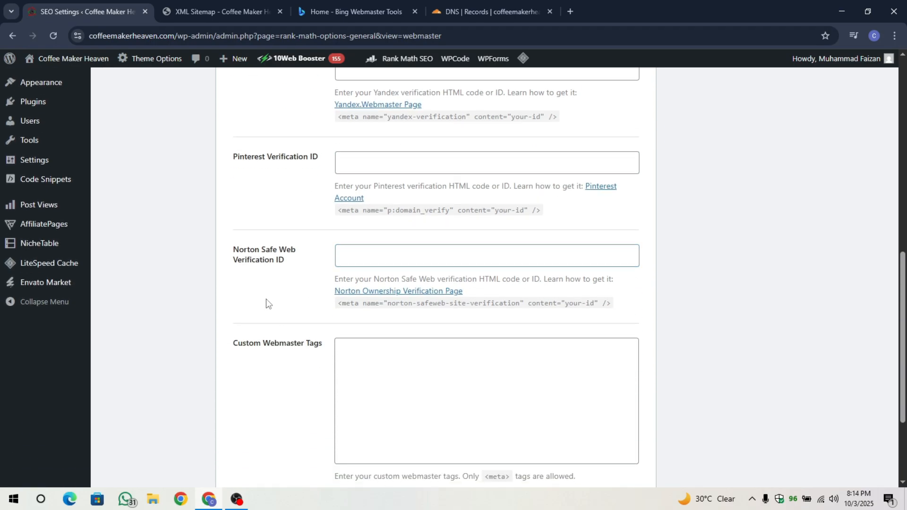
{"action": "left_click_drag", "start_coordinate": [232, 249], "coordinate": [301, 261]}
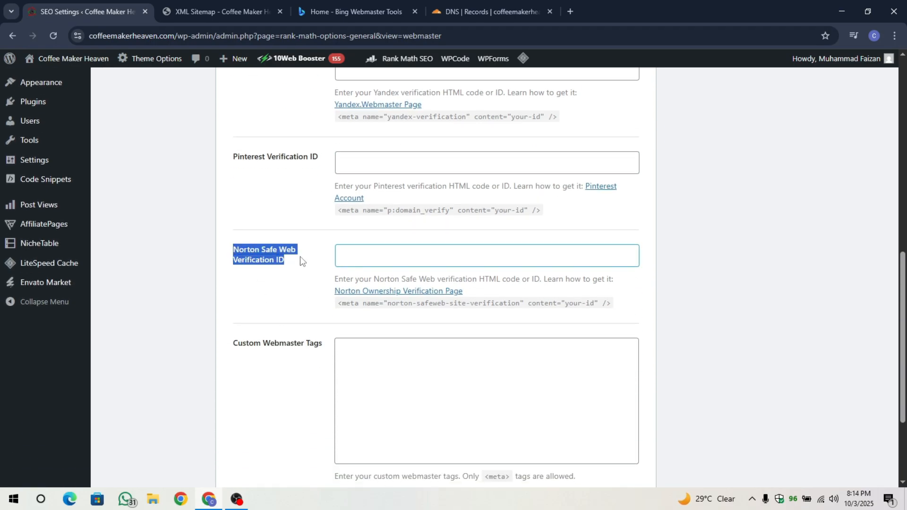
{"action": "left_click", "coordinate": [358, 265]}
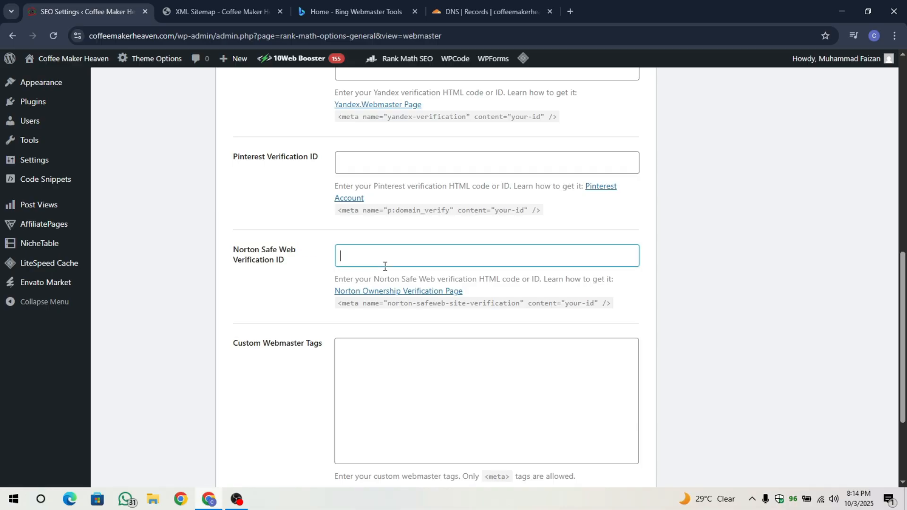
{"action": "left_click_drag", "start_coordinate": [235, 345], "coordinate": [326, 358]}
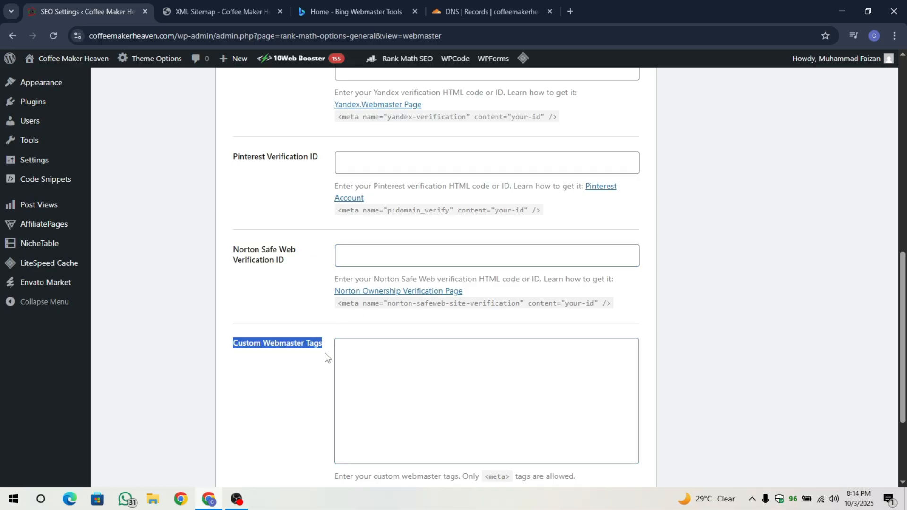
{"action": "left_click", "coordinate": [324, 378]}
{"action": "scroll", "coordinate": [324, 381], "scroll_direction": "down", "scroll_amount": 3}
{"action": "left_click", "coordinate": [255, 282]}
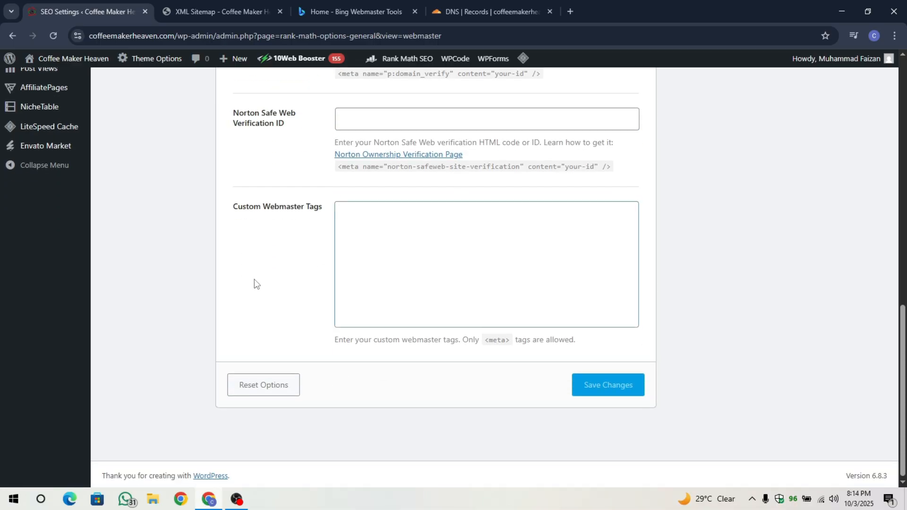
{"action": "scroll", "coordinate": [255, 283], "scroll_direction": "up", "scroll_amount": 11}
{"action": "scroll", "coordinate": [255, 283], "scroll_direction": "down", "scroll_amount": 8}
{"action": "scroll", "coordinate": [255, 283], "scroll_direction": "up", "scroll_amount": 9}
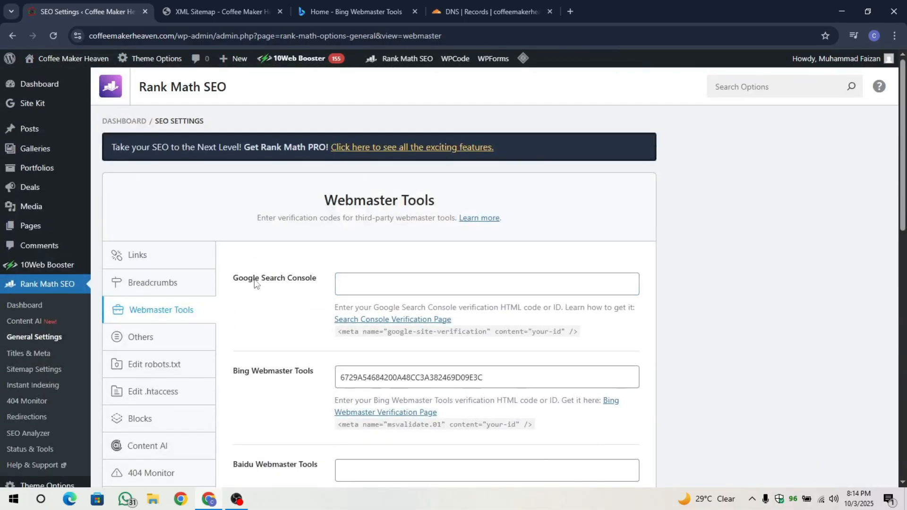
{"action": "scroll", "coordinate": [255, 283], "scroll_direction": "down", "scroll_amount": 1}
{"action": "scroll", "coordinate": [255, 282], "scroll_direction": "up", "scroll_amount": 1}
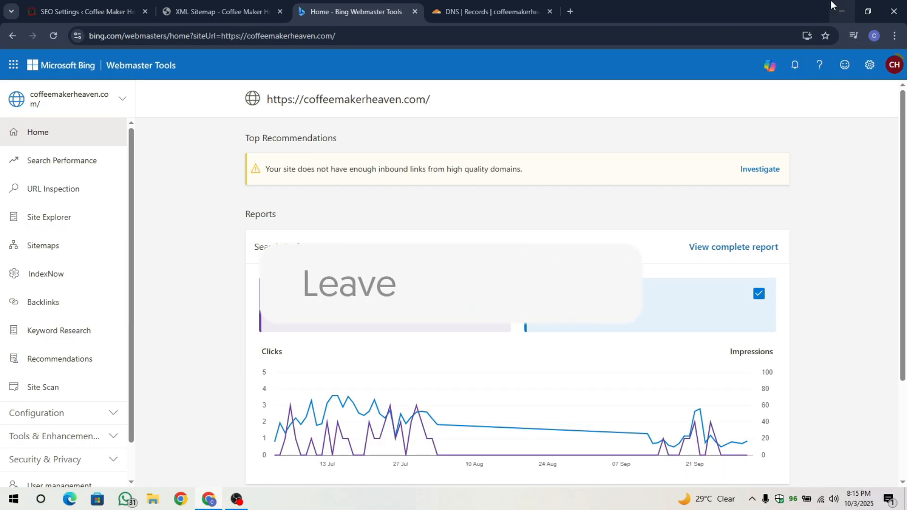
Minimize the browser window showing Bing Webmaster Tools to return to the desktop
{"action": "left_click", "coordinate": [832, 5]}
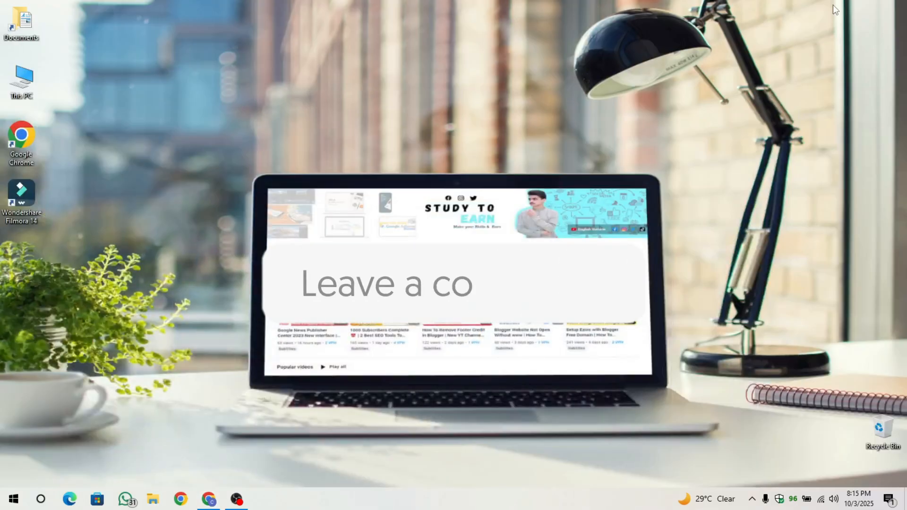